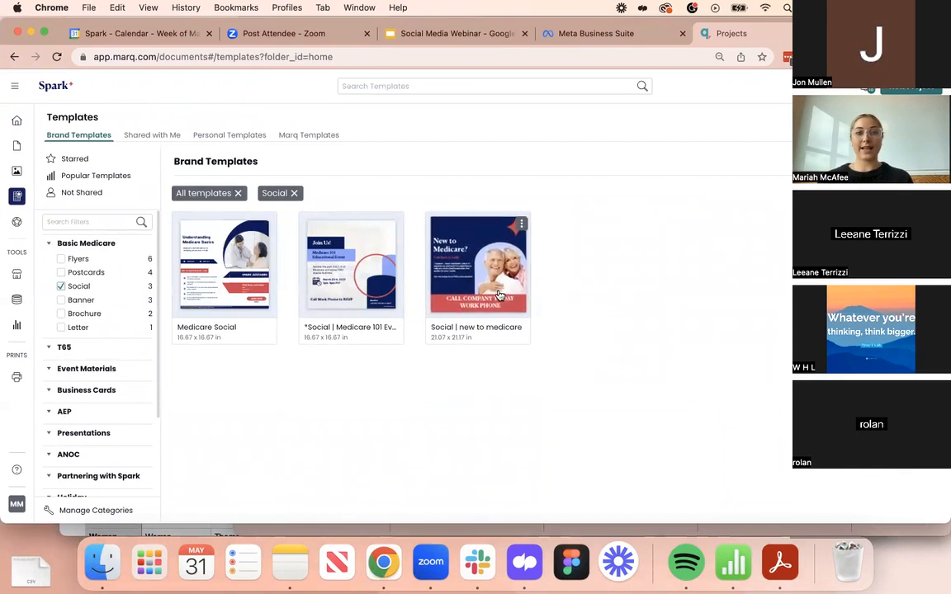
Create a document from the "Social | new to medicare" template, saved in My Projects as "Social | new to medicare DEMO"
click(500, 295)
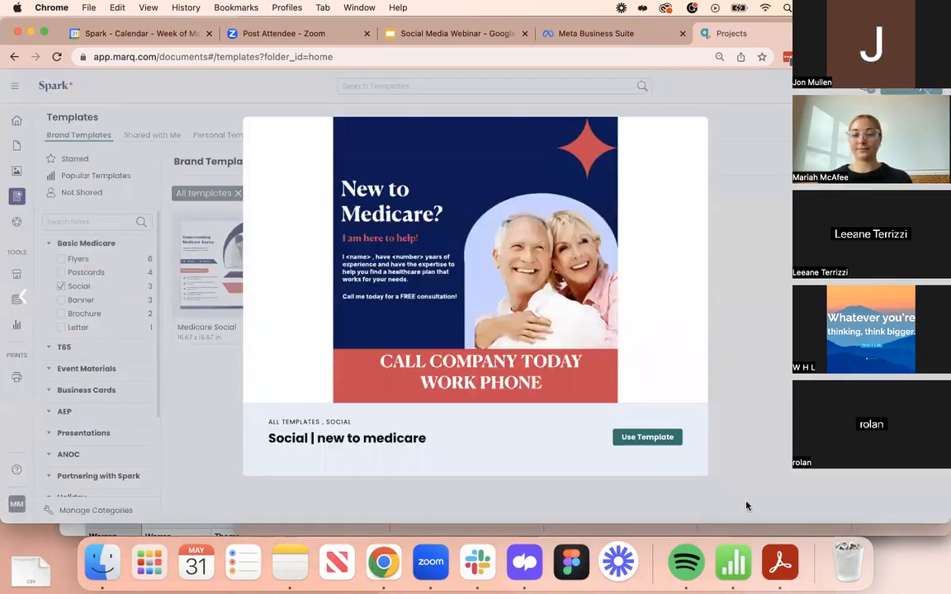
click(676, 443)
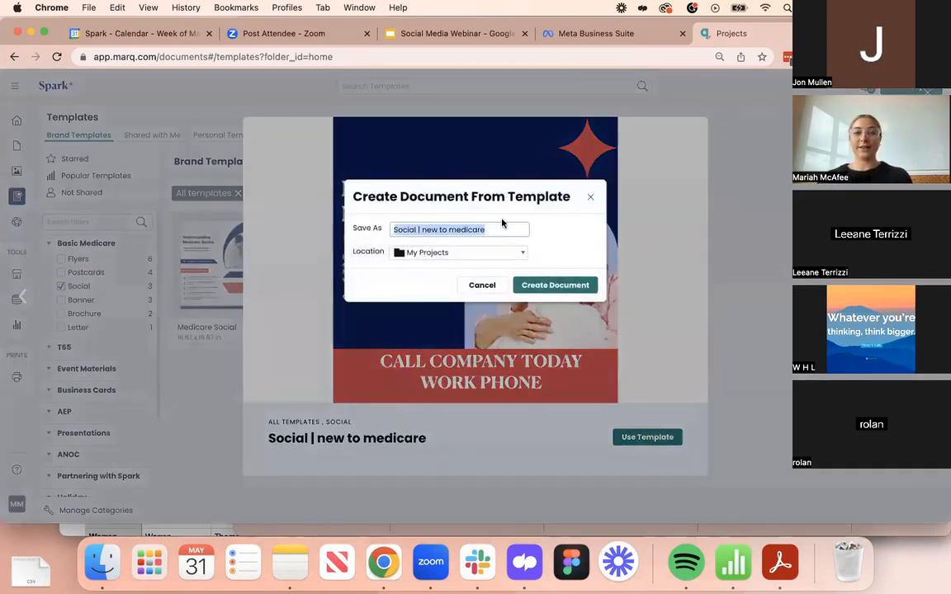
click(502, 229)
text(DEMO)
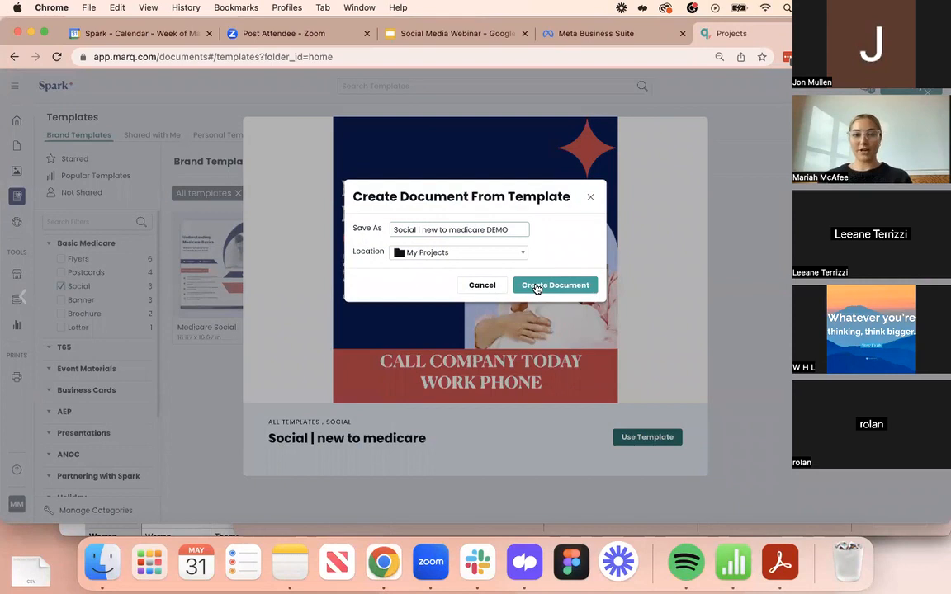
click(543, 289)
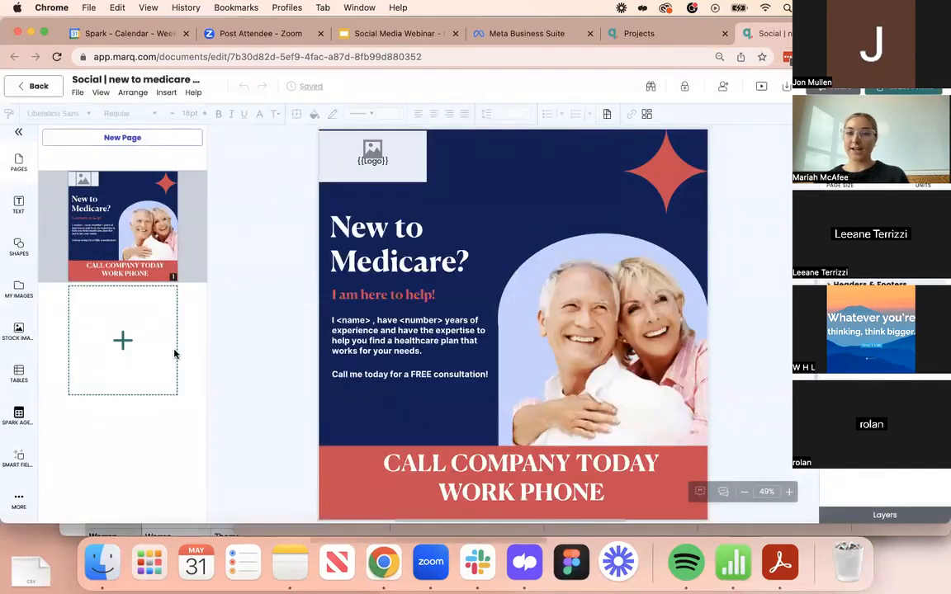
Move the logo placeholder slightly in from the page corner and apply the first Spark agent record to the document
drag(399, 168, 408, 177)
click(271, 251)
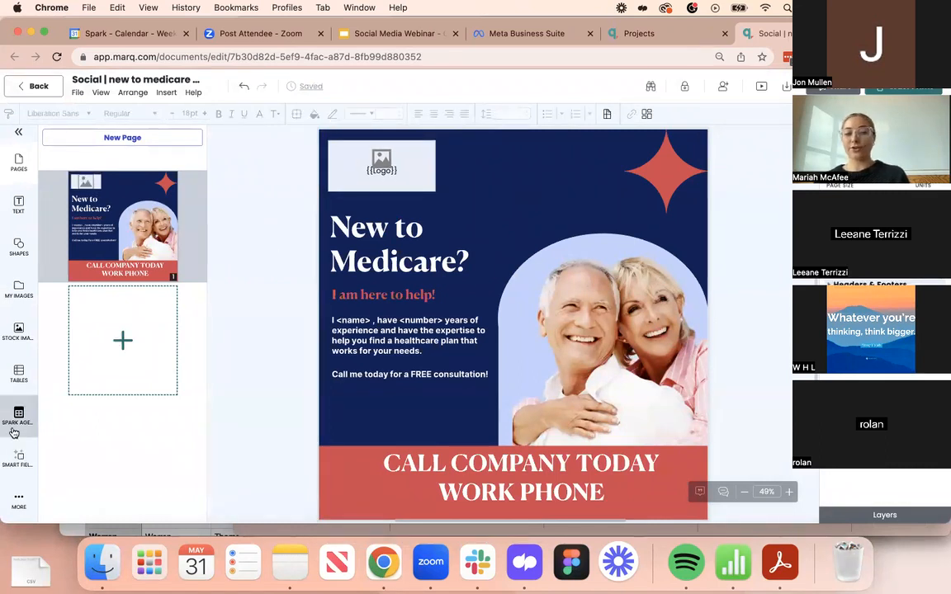
click(14, 429)
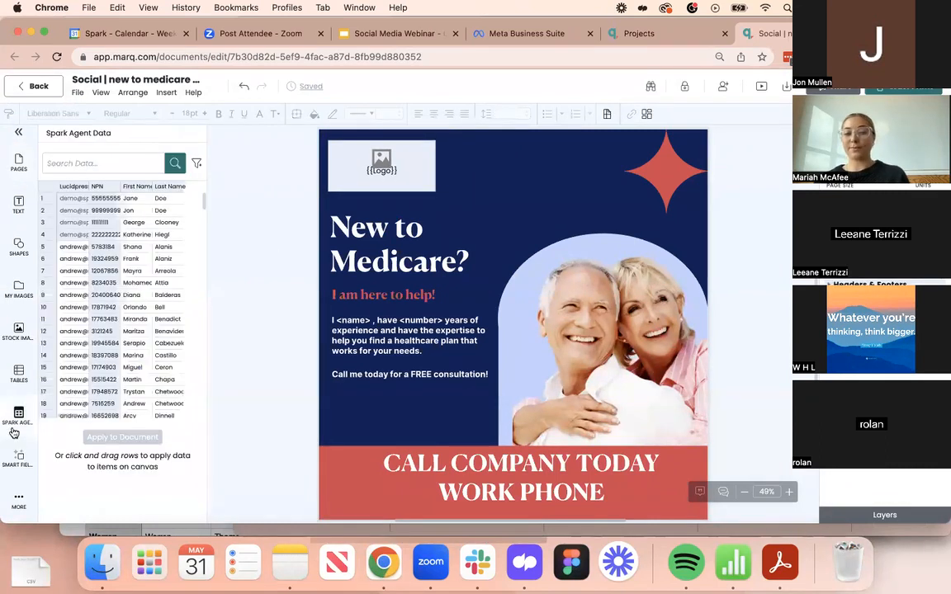
click(115, 197)
click(156, 435)
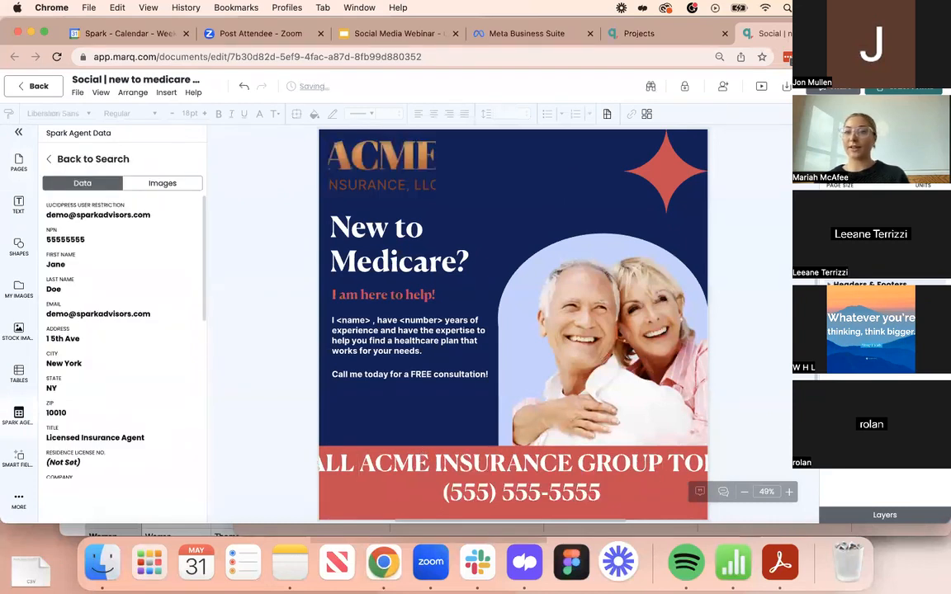
Shrink the ACME logo slightly from its upper outer corner
click(435, 143)
drag(435, 142, 425, 148)
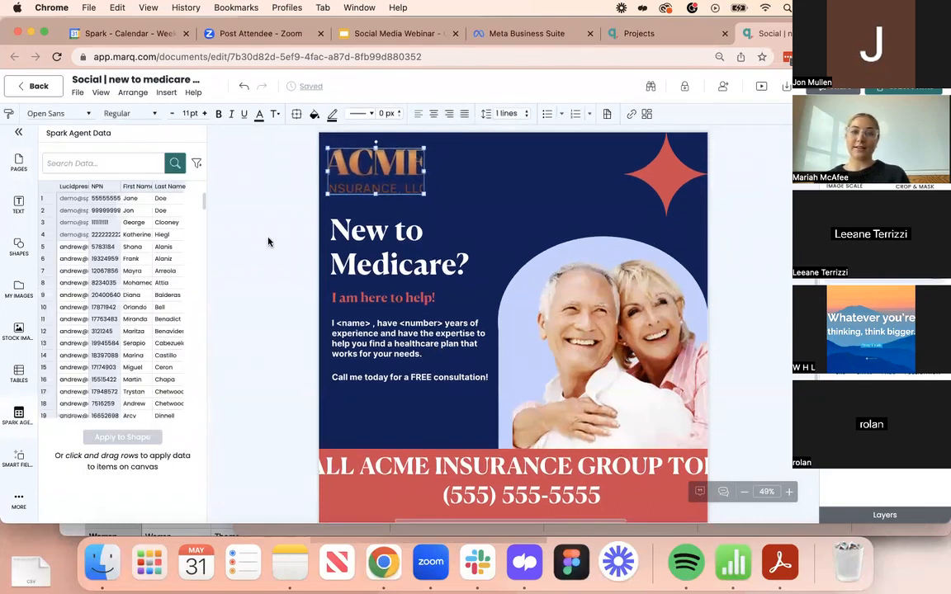
click(267, 241)
Reduce the font size of the call-to-action text until it fits the red banner, and centre its box on the page
scroll(524, 275, down, 2)
click(507, 355)
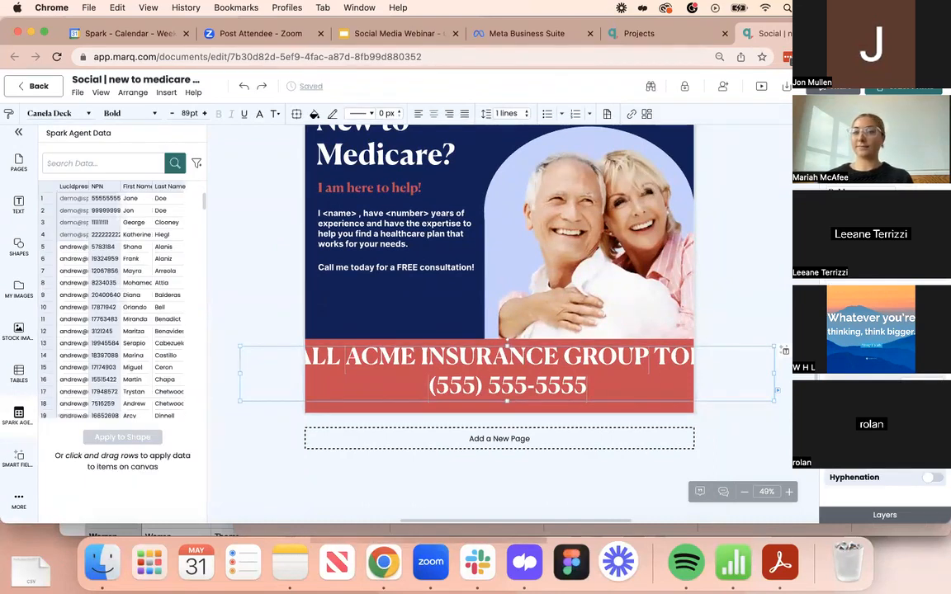
click(172, 114)
click(172, 114)
click(172, 114)
click(171, 113)
click(172, 114)
click(172, 114)
click(171, 114)
click(172, 114)
click(172, 114)
click(172, 114)
click(171, 114)
click(172, 114)
click(171, 114)
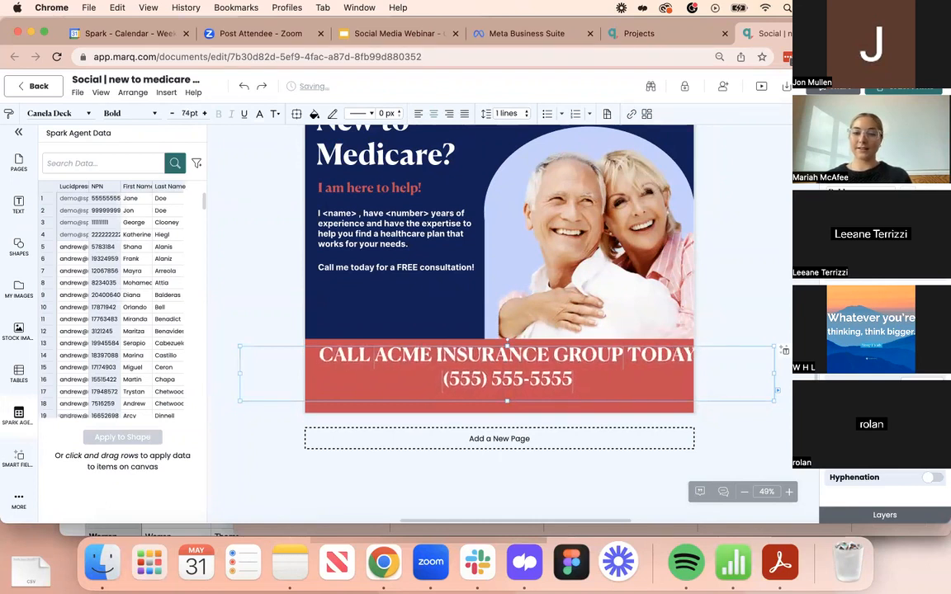
click(171, 113)
click(172, 114)
drag(652, 353, 640, 354)
click(766, 278)
Enlarge the ACME logo slightly by its corner
scroll(764, 279, up, 3)
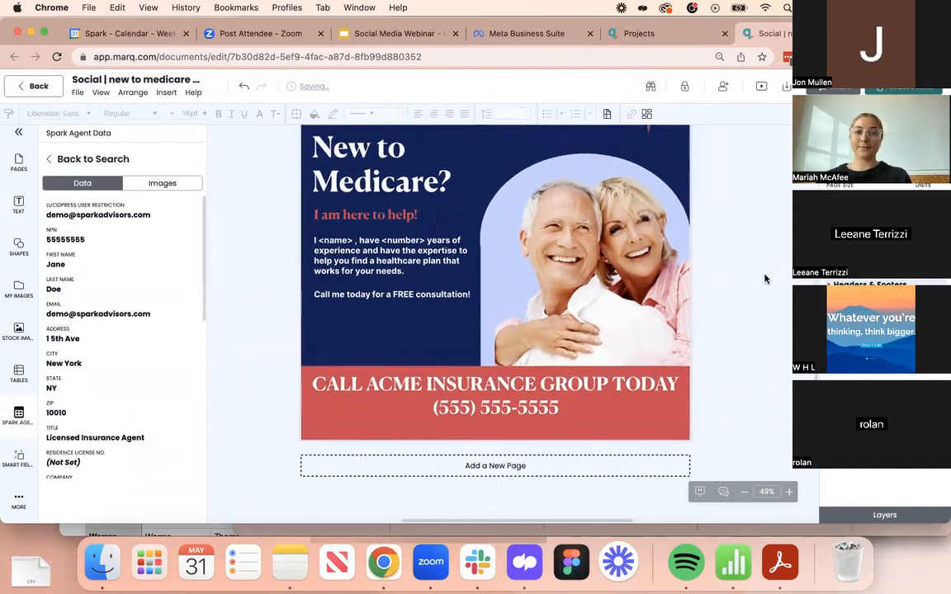
click(373, 163)
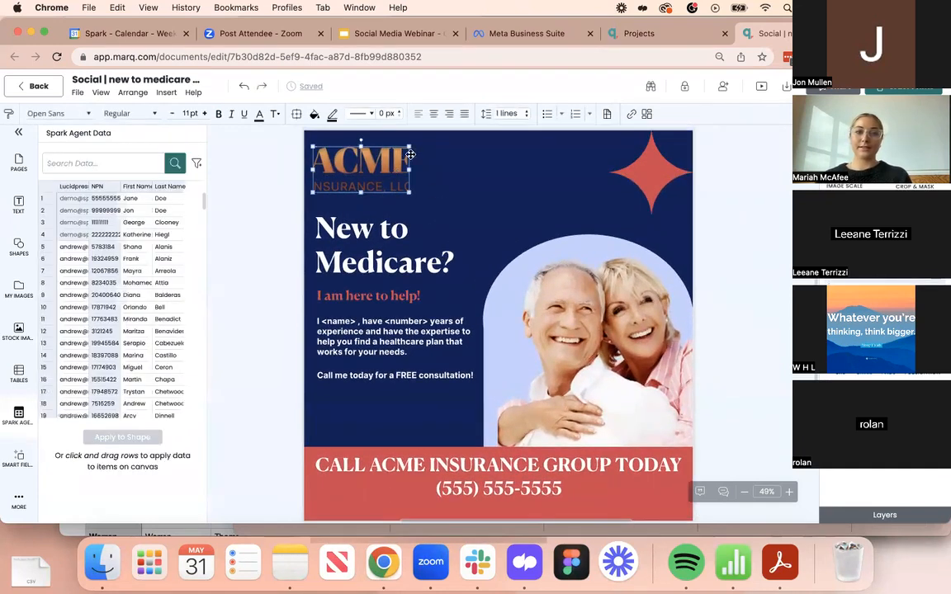
drag(409, 148, 413, 147)
Replace the <name> placeholder in the body paragraph with the agent's first name, directly followed by the comma
click(366, 339)
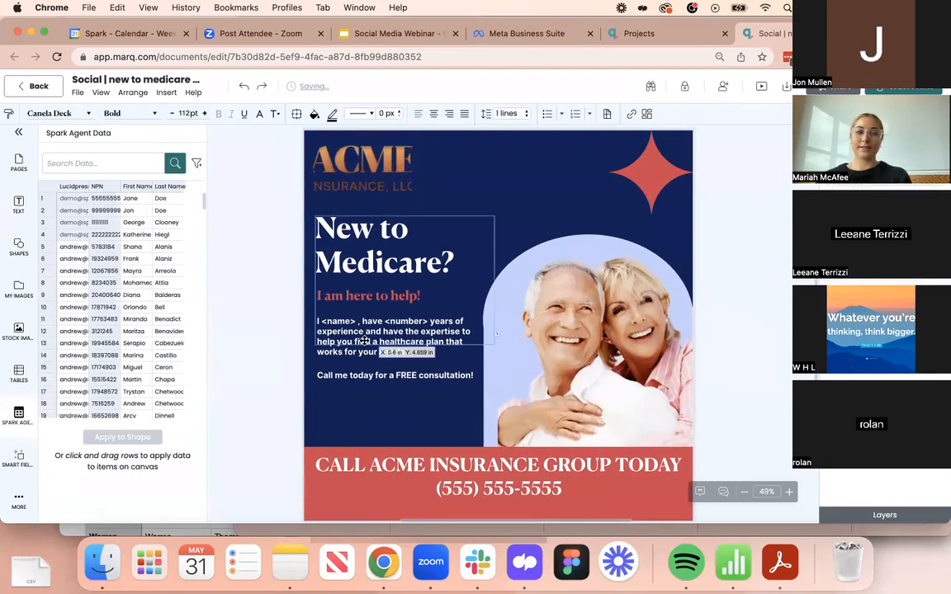
drag(355, 320, 369, 331)
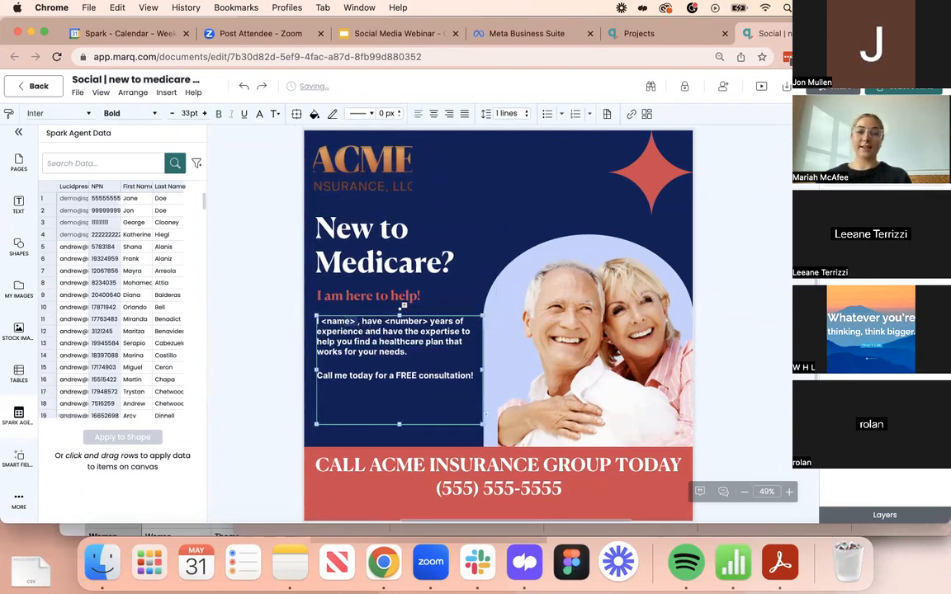
key(BackSpace)
key(BackSpace)
key(BackSpace)
key(BackSpace)
key(BackSpace)
key(BackSpace)
key(BackSpace)
key(BackSpace)
text(Jane)
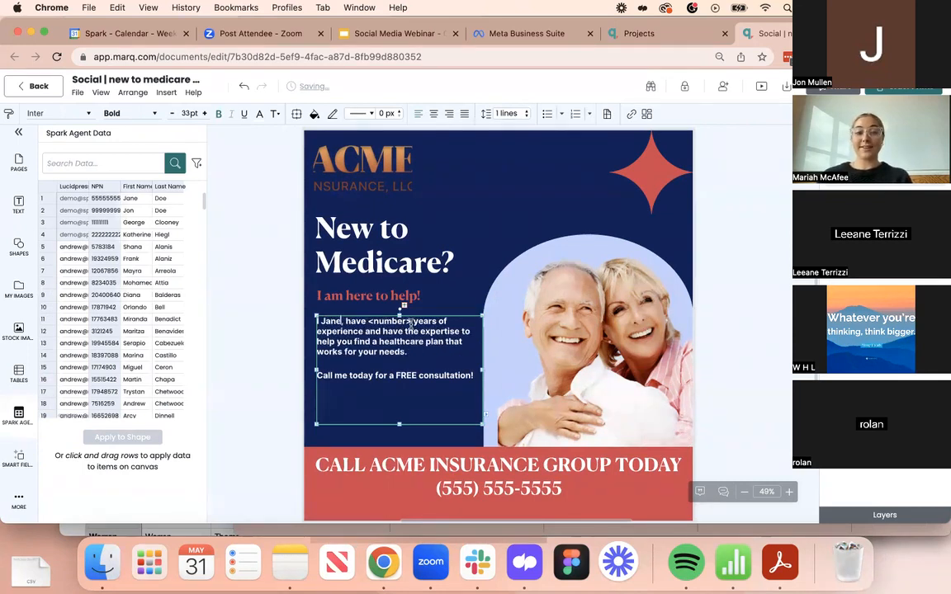
Replace the <number> placeholder in the body paragraph with "10+"
key(BackSpace)
text(10+)
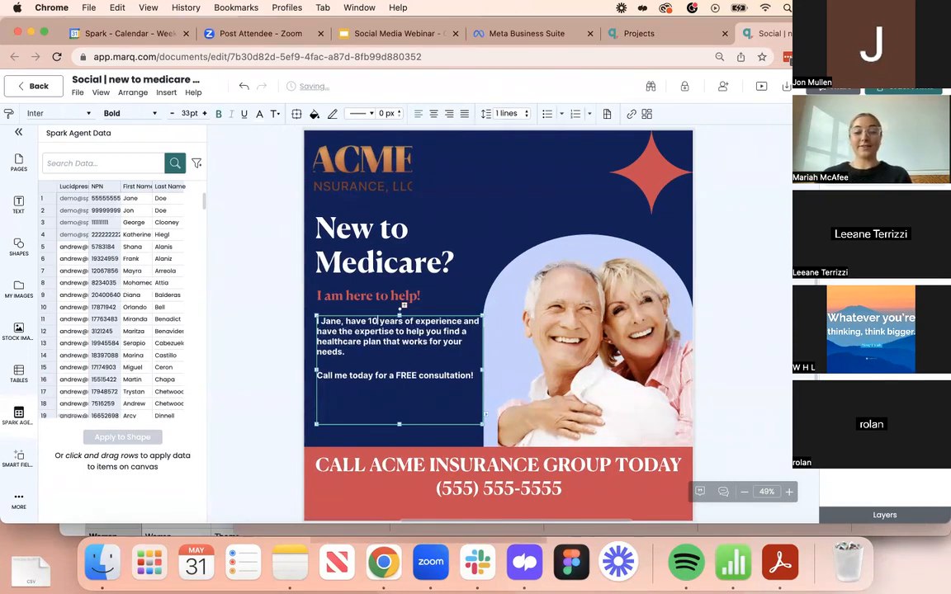
click(299, 334)
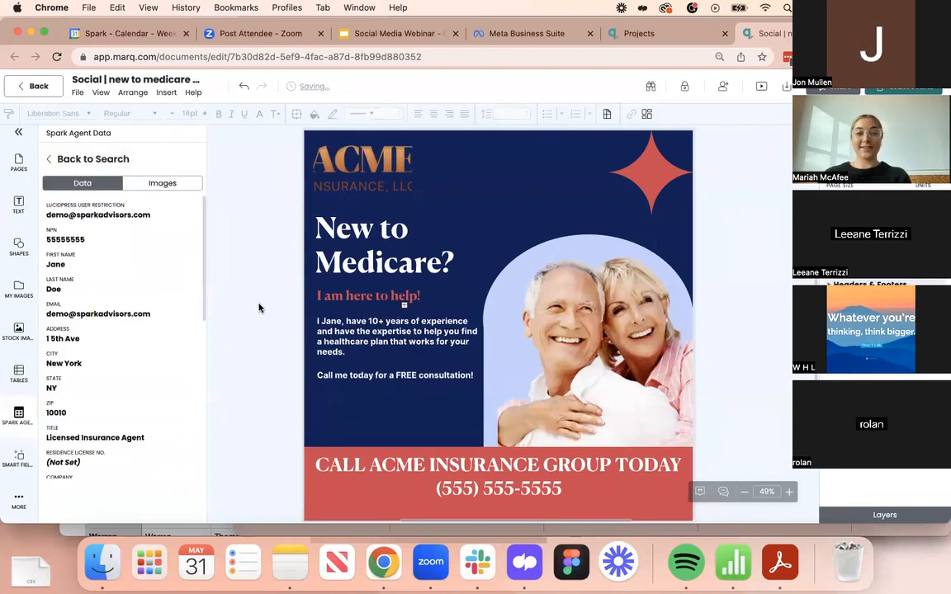
click(403, 304)
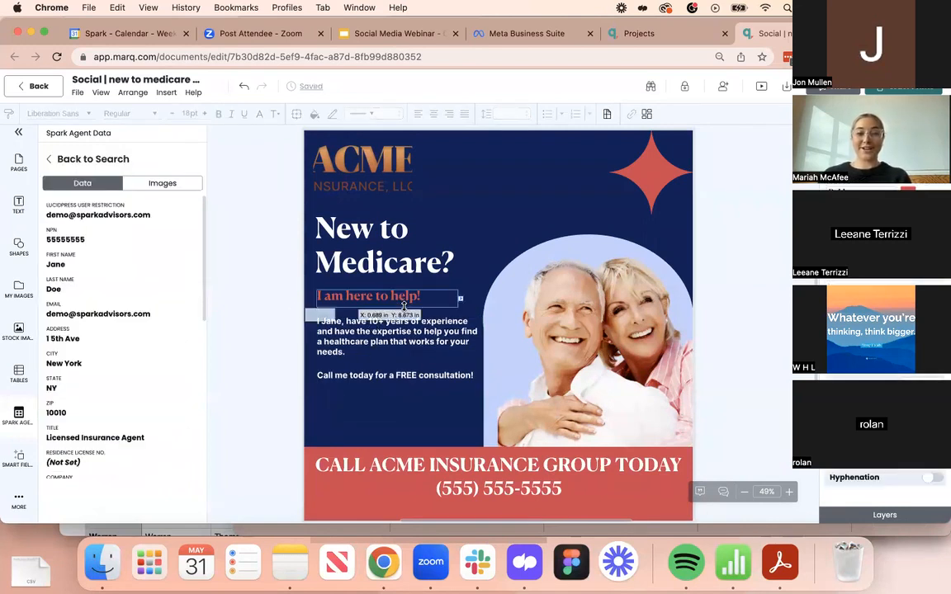
click(310, 346)
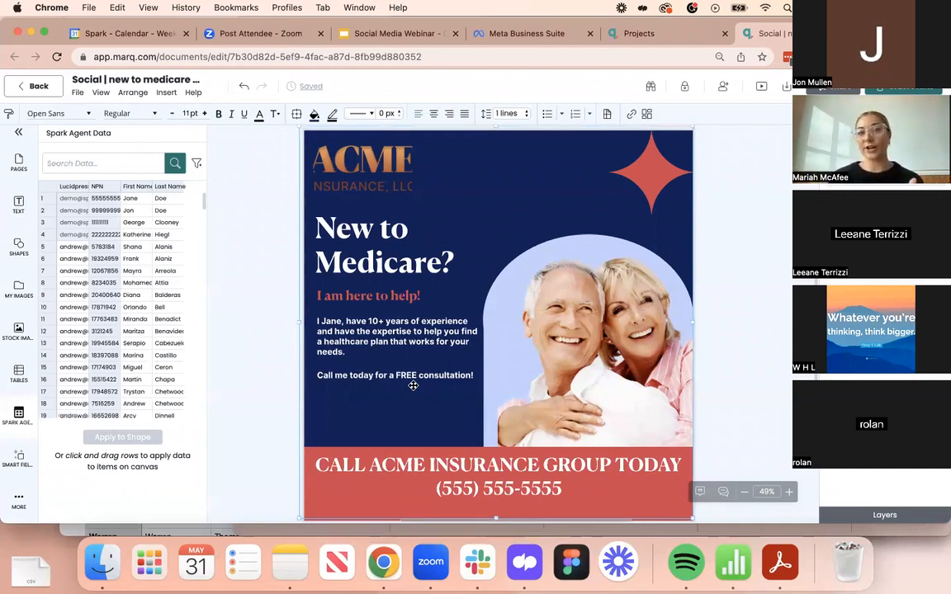
Replace the exclamation mark after "FREE consultation" in the body text with "or schedule a time with me HERE."
click(400, 384)
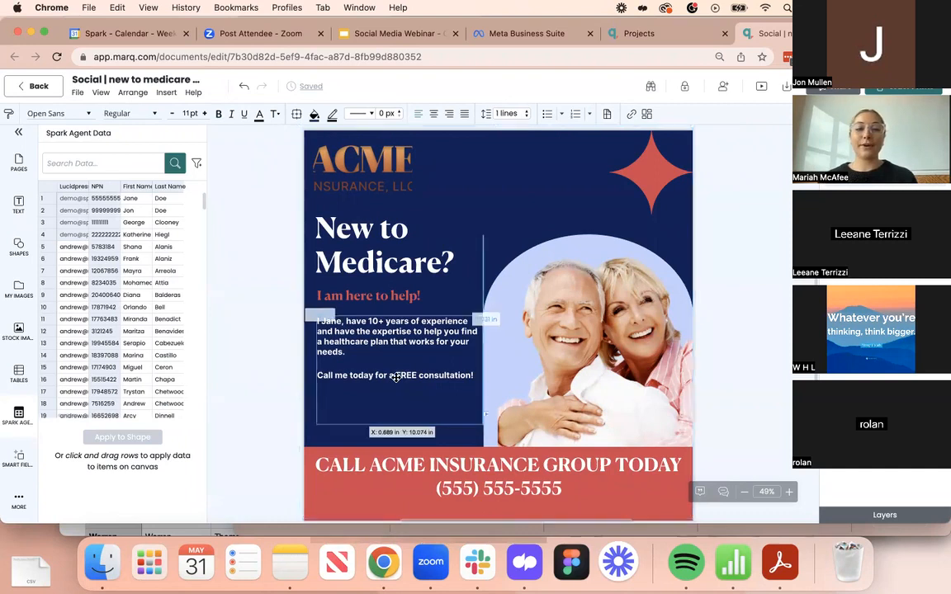
click(475, 375)
key(BackSpace)
text(or schedule a time w)
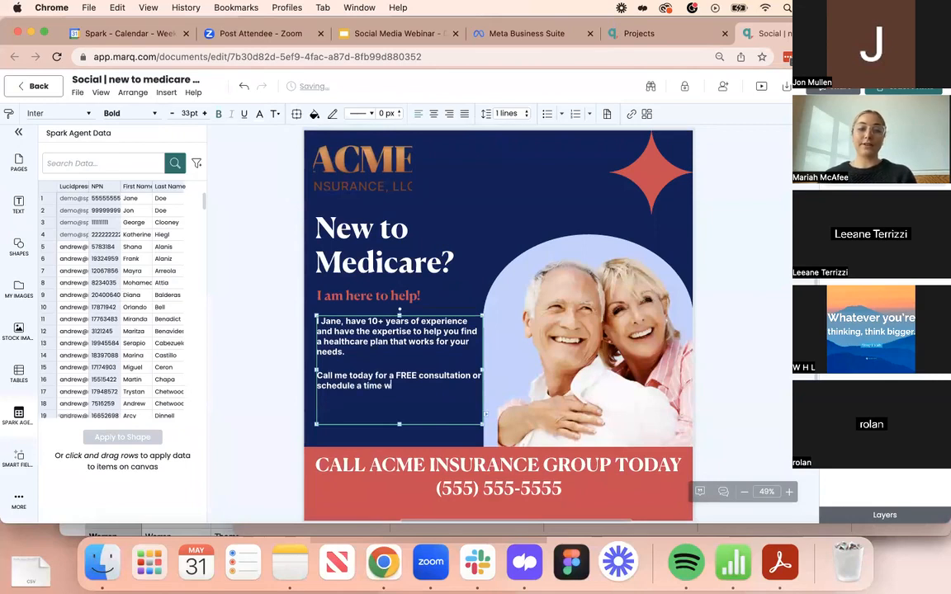
text(ith me HERE.)
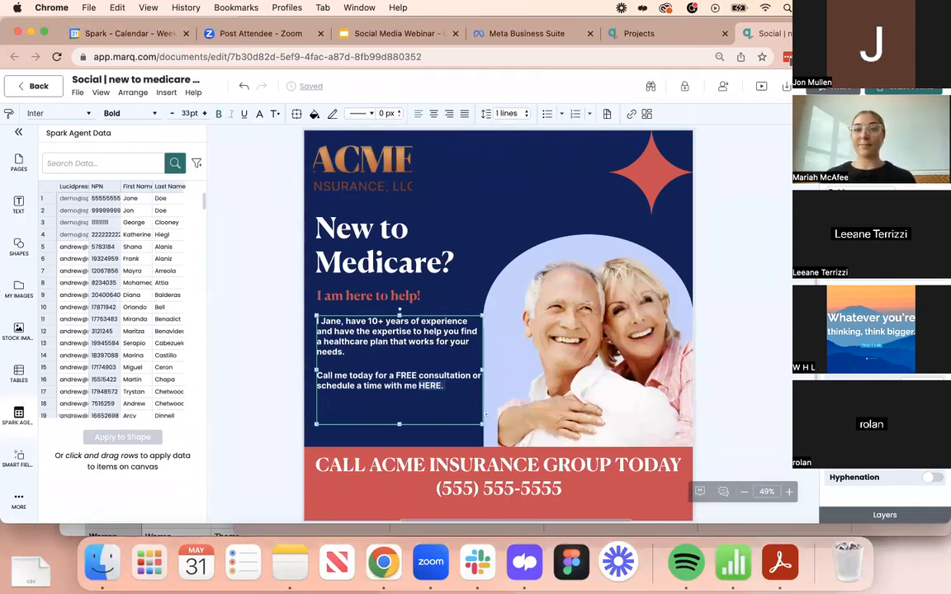
Open the Spark Advisors platform in a new browser tab and go to its Sources page
key(super+t)
text(platfor)
key(Return)
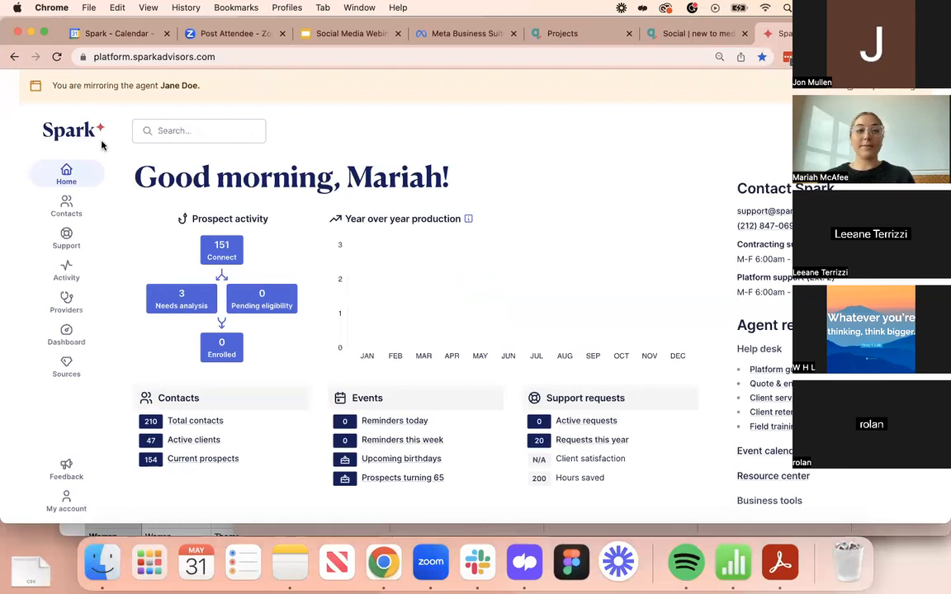
click(67, 368)
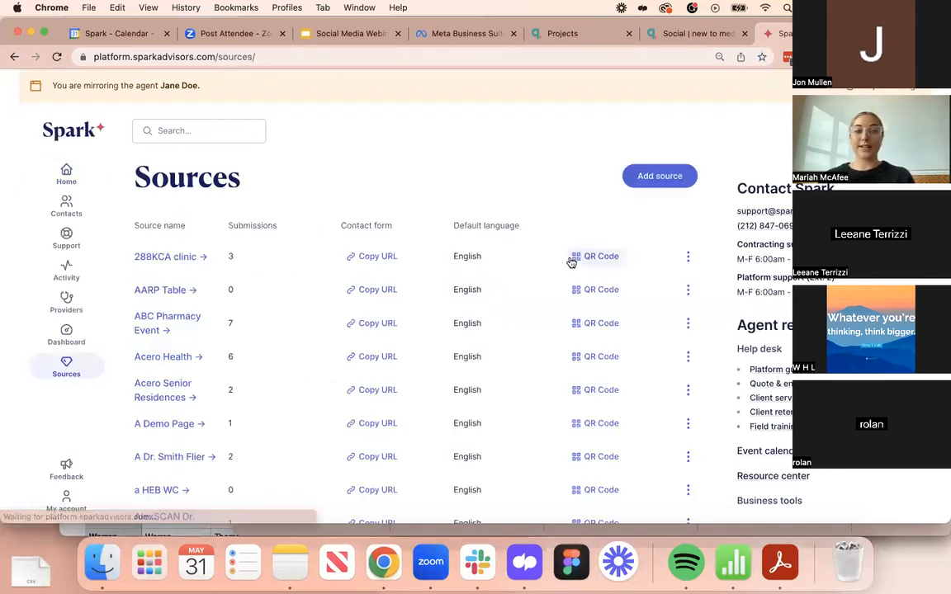
Add a new source named "Social Post" with English as the default language
click(650, 180)
text(S)
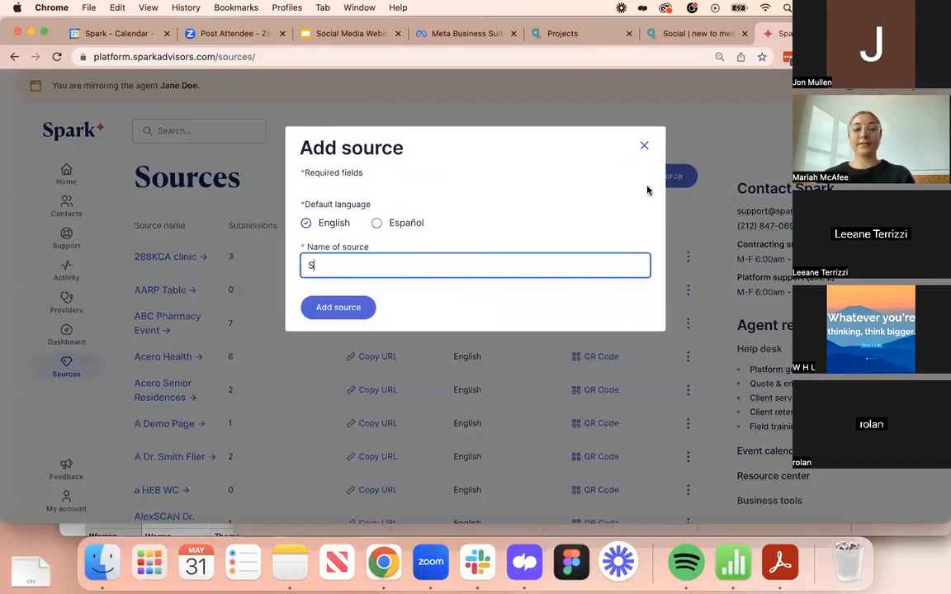
text(ocial Post)
click(367, 308)
Find the Social Post source on page 4 of the sources list and copy its contact form URL
scroll(457, 323, down, 10)
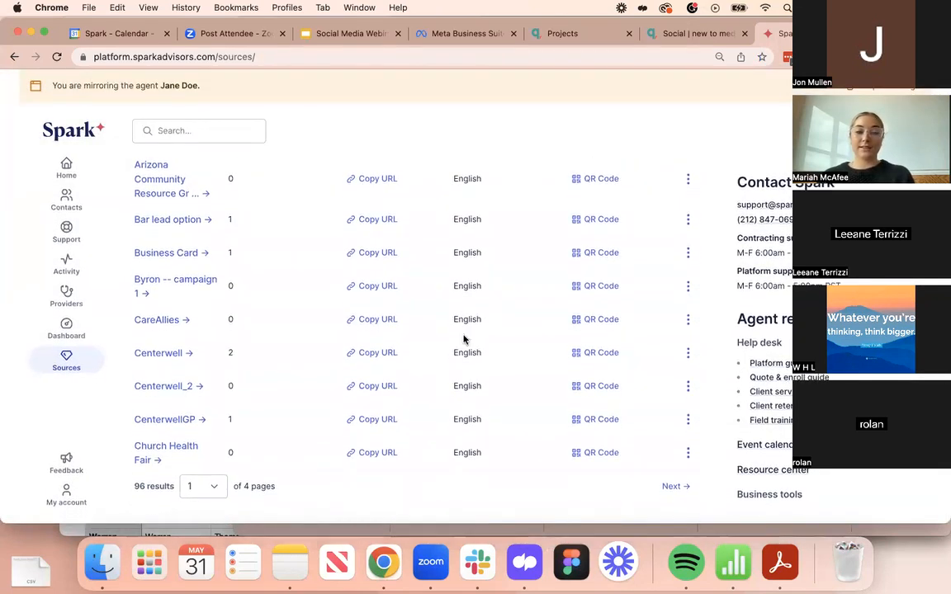
scroll(700, 185, up, 2)
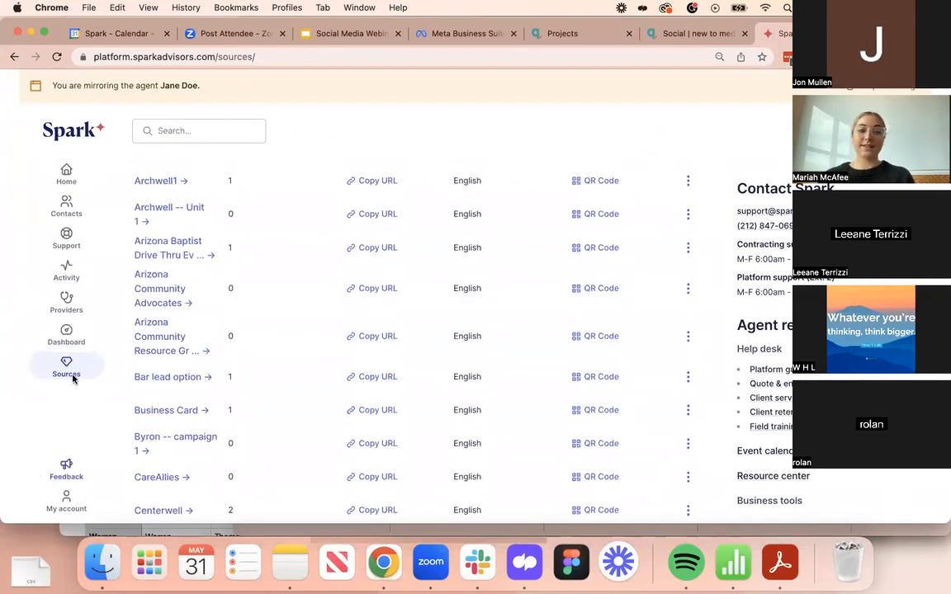
scroll(248, 346, down, 2)
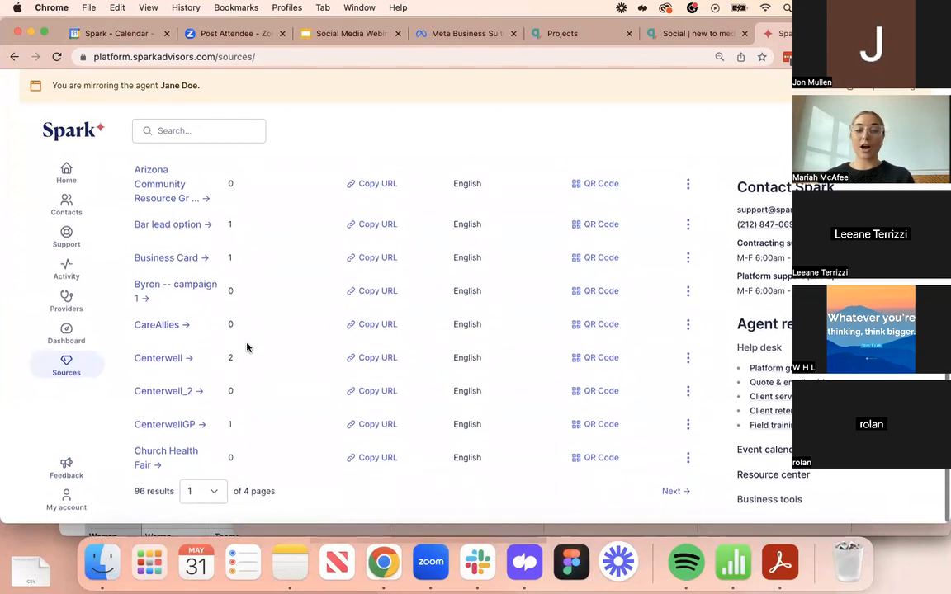
click(671, 492)
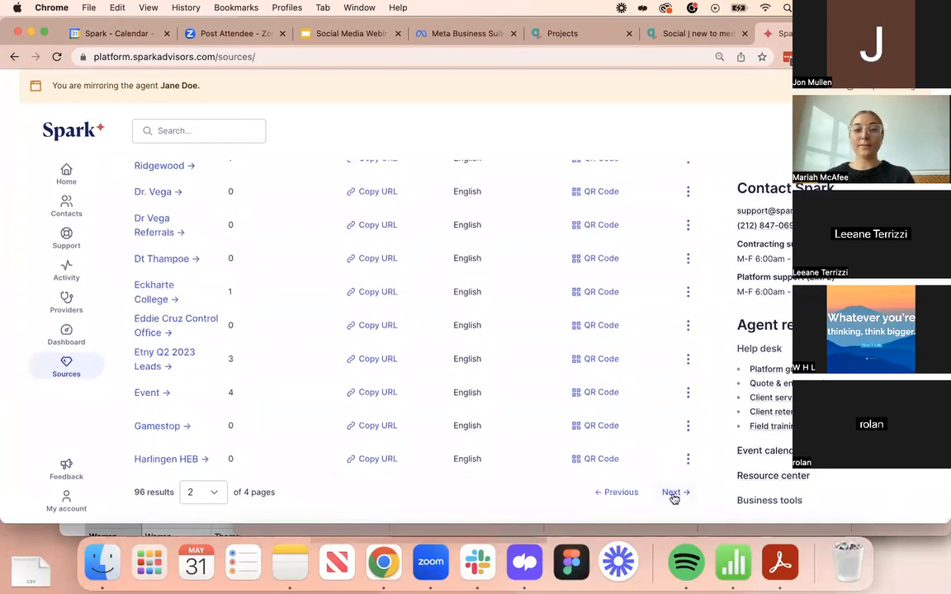
click(671, 492)
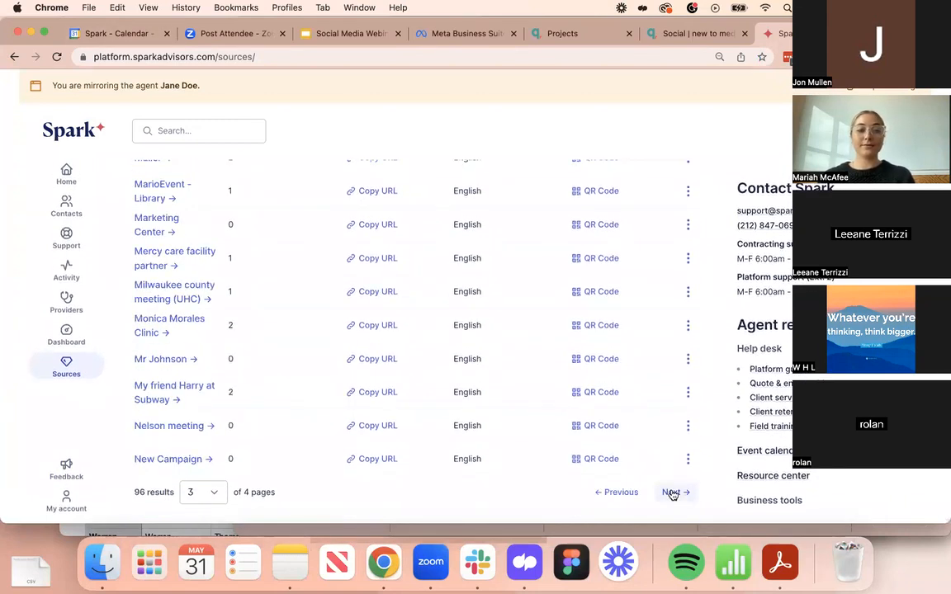
click(671, 492)
scroll(636, 463, up, 2)
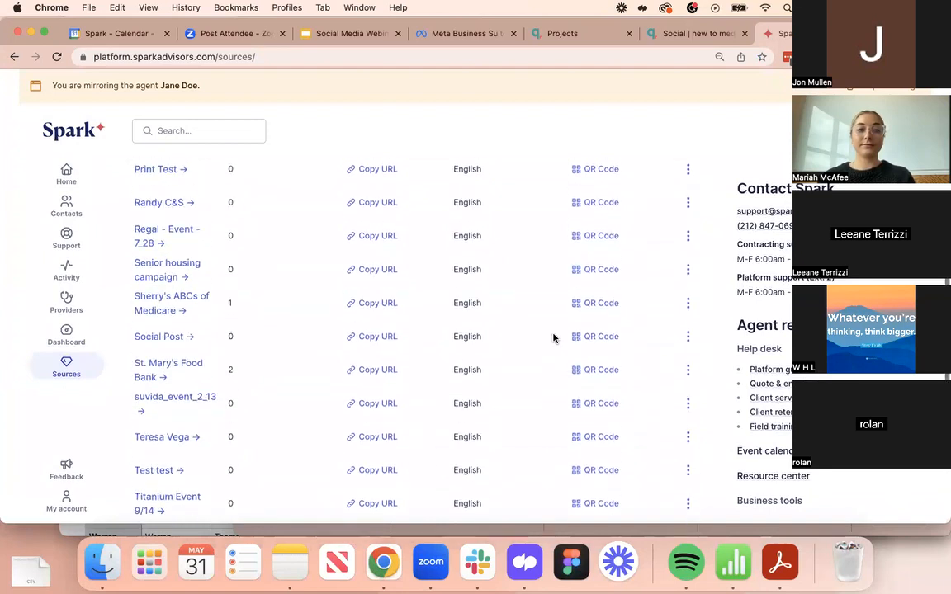
click(382, 346)
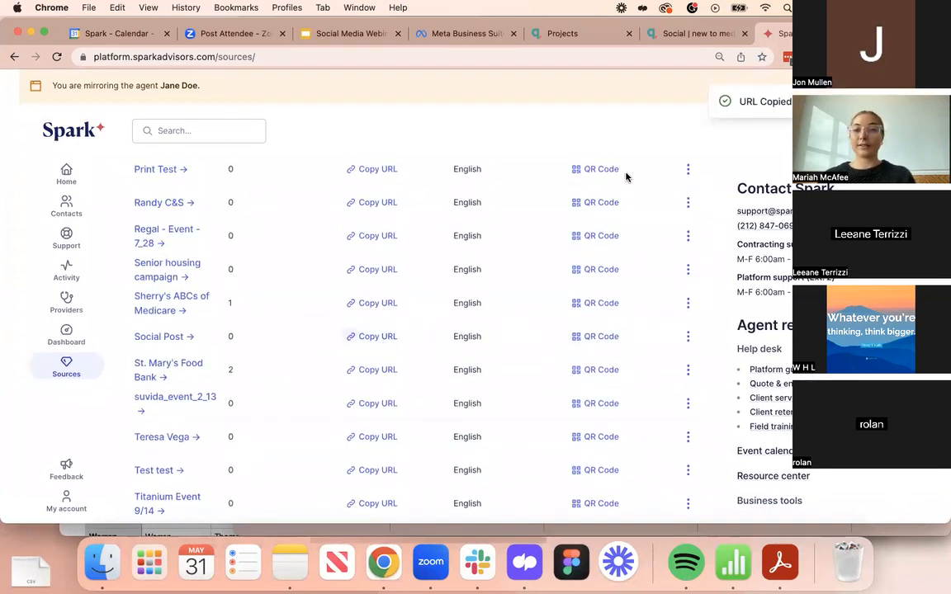
Switch back to the Medicare social post document in Marq and underline "HERE." in the body text
click(670, 33)
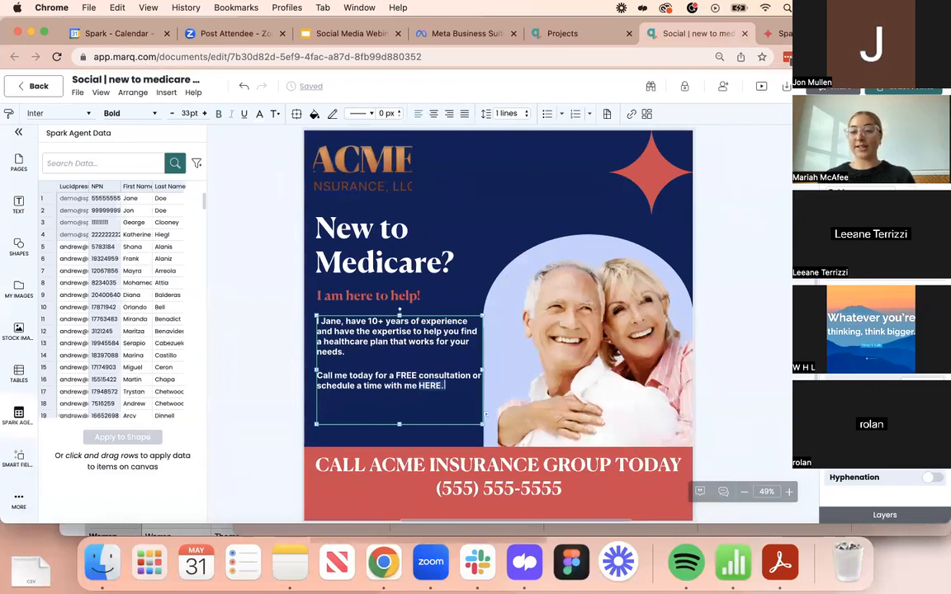
key(super+z)
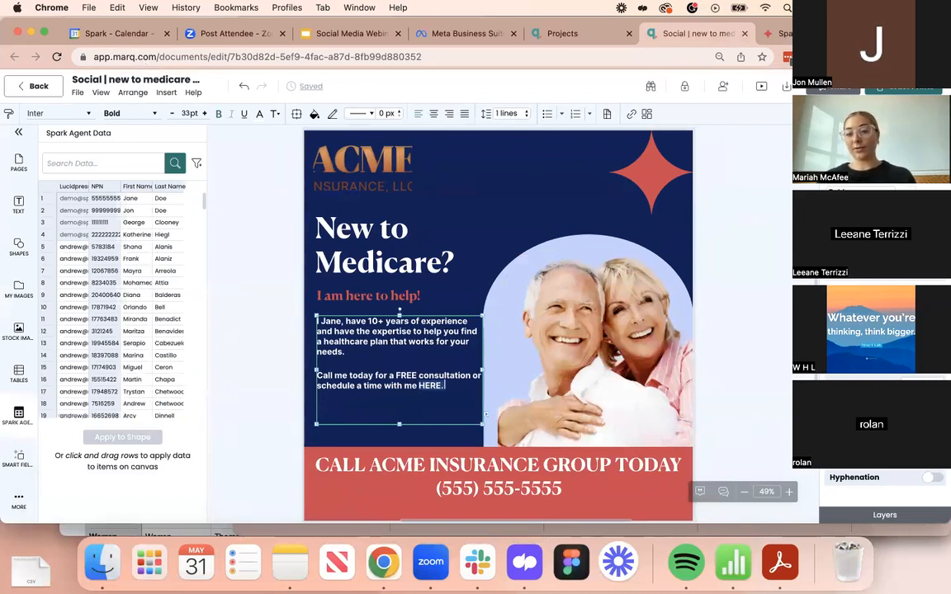
click(747, 364)
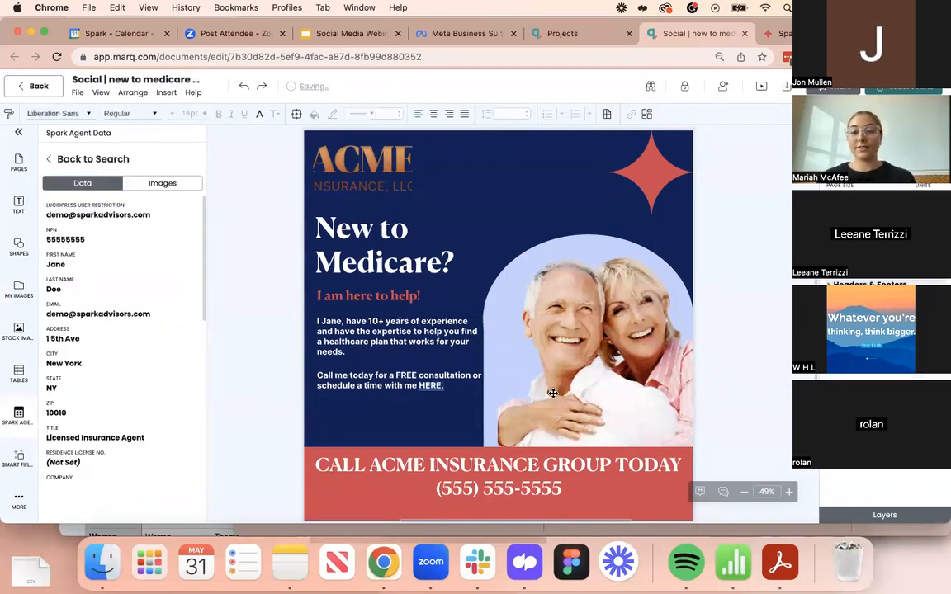
Start sharing the Medicare social post with LinkedIn as the social platform
click(431, 386)
click(747, 281)
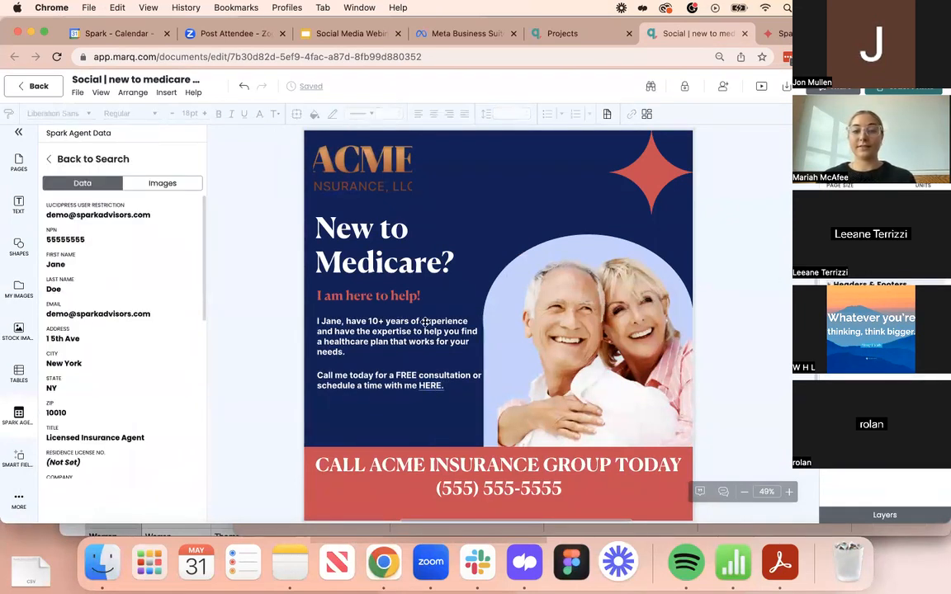
click(426, 385)
click(766, 261)
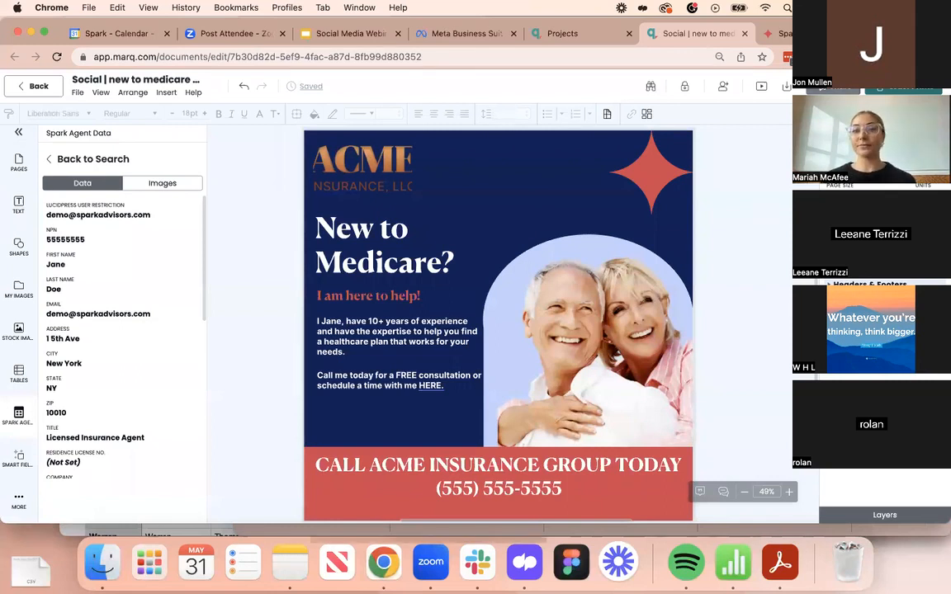
click(833, 87)
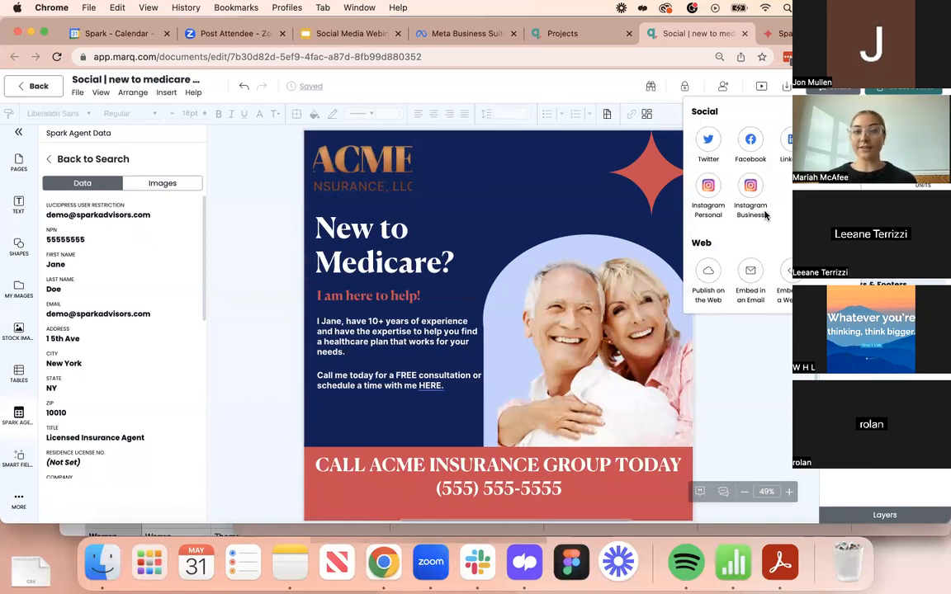
click(789, 149)
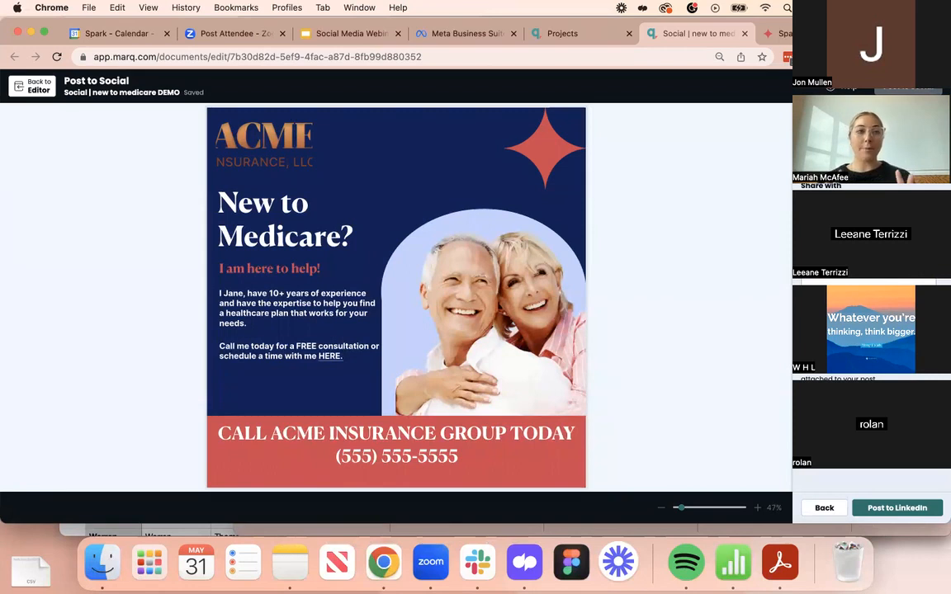
Test the "HERE." link in the LinkedIn post preview, look over the contact form it opens, and return to the document editor
click(329, 355)
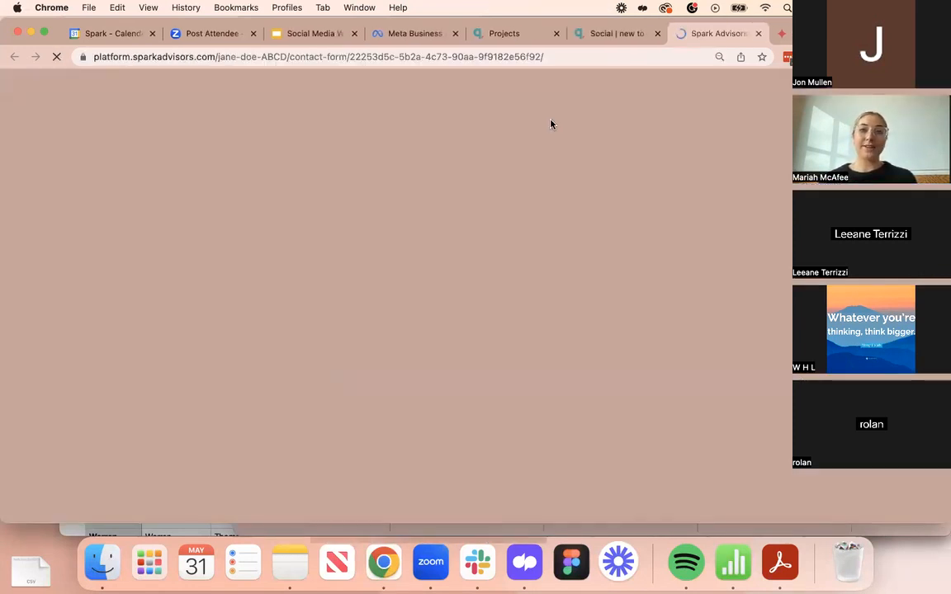
scroll(417, 228, down, 2)
scroll(419, 230, up, 2)
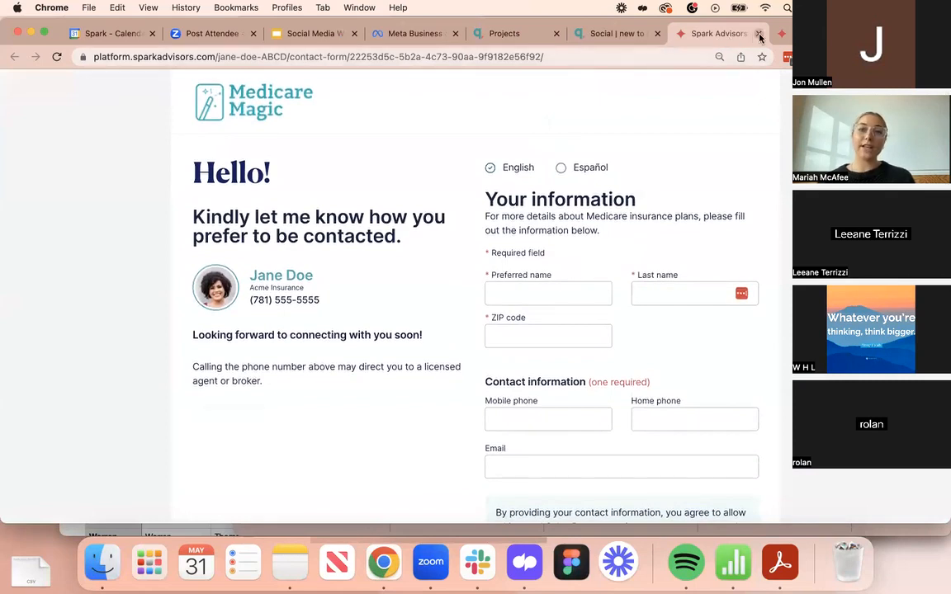
click(759, 34)
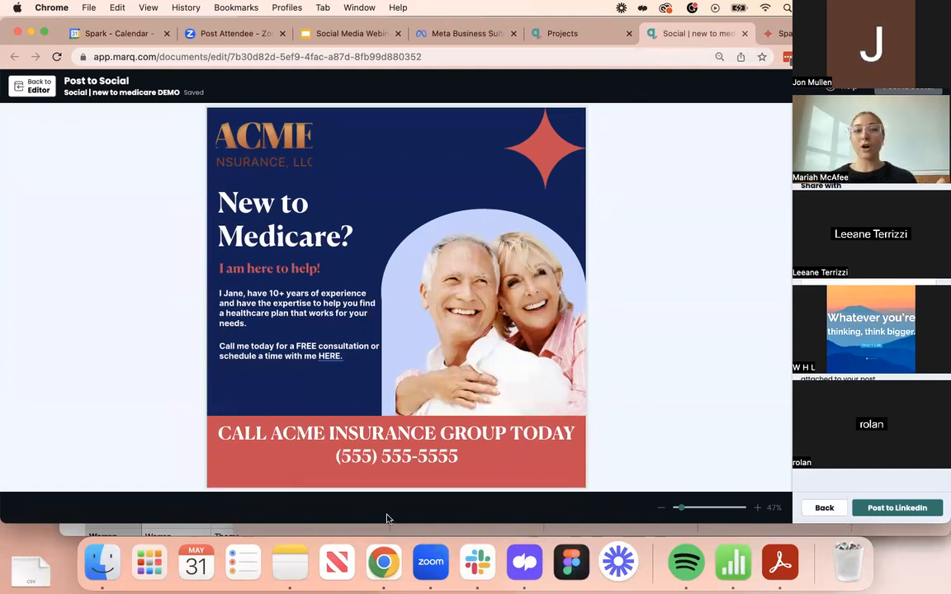
click(824, 510)
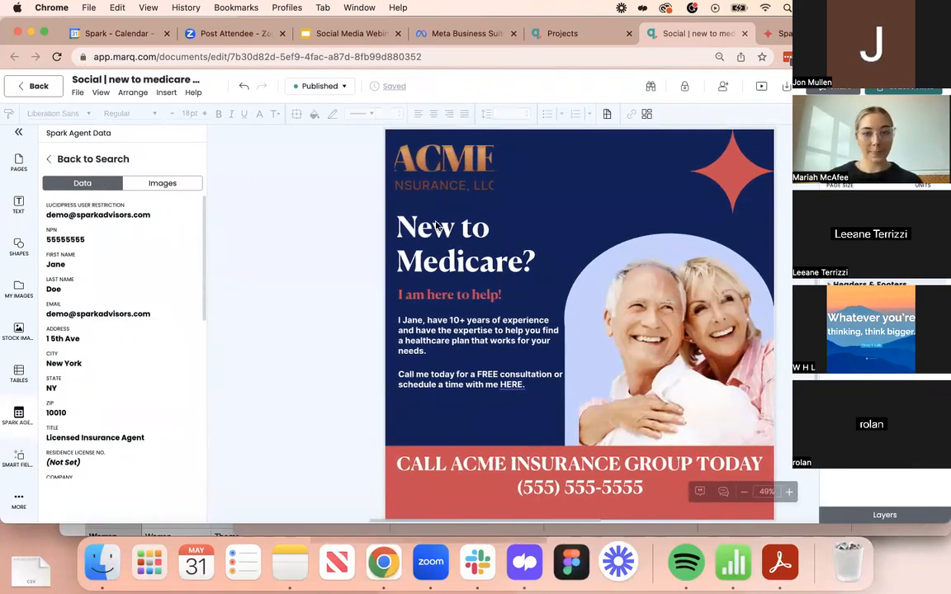
scroll(461, 236, right, 1)
scroll(461, 236, down, 1)
scroll(461, 239, down, 1)
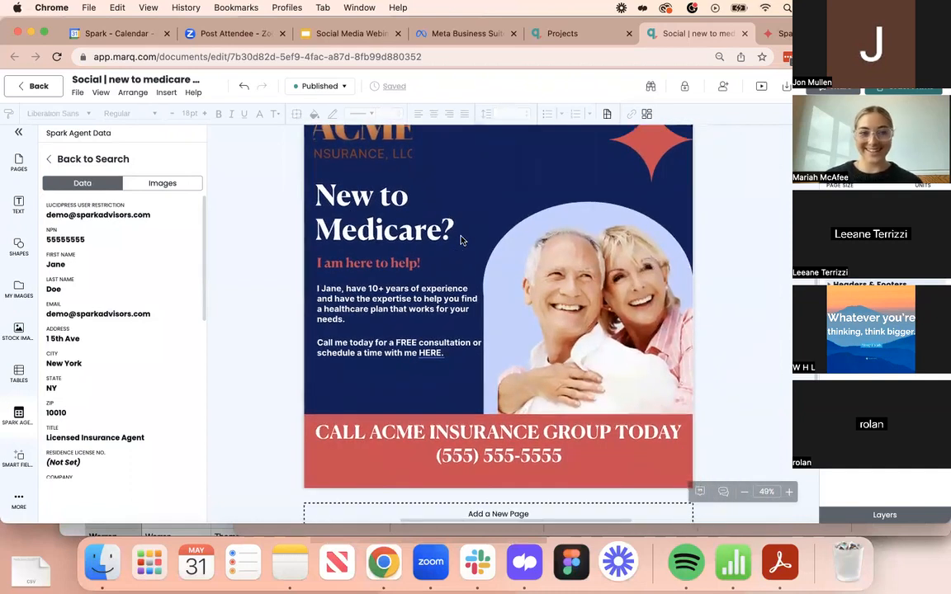
click(428, 358)
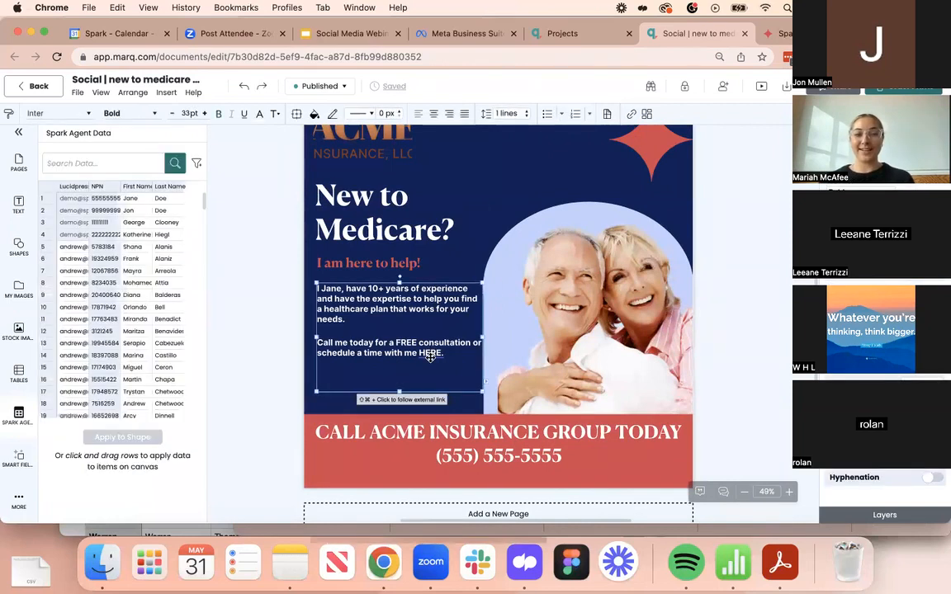
click(299, 368)
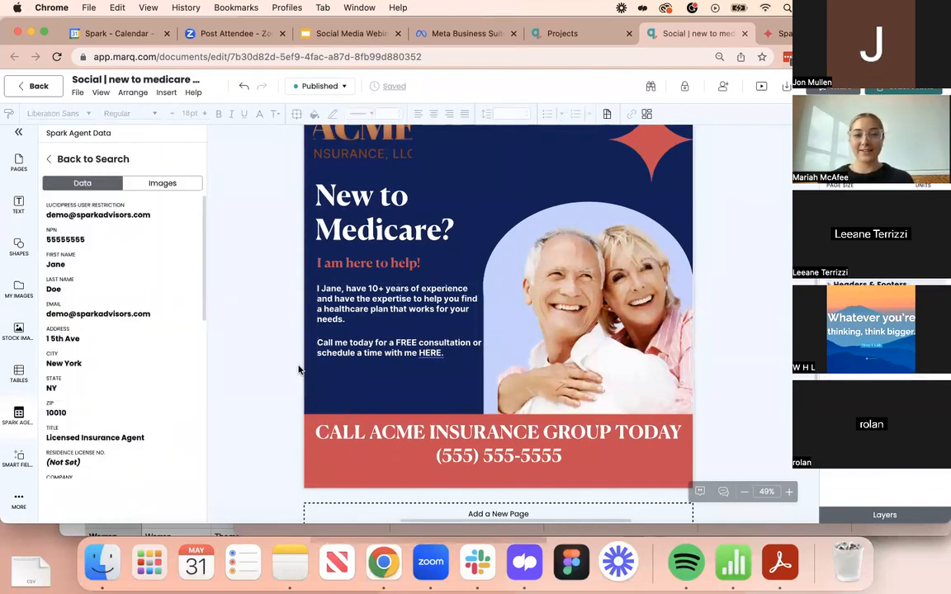
scroll(382, 305, down, 5)
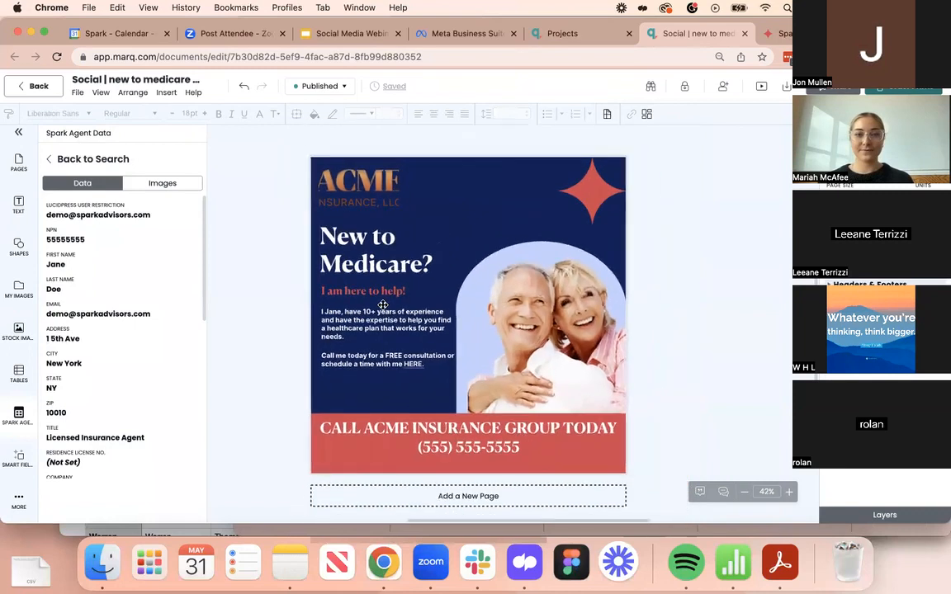
scroll(382, 305, up, 3)
scroll(382, 304, down, 3)
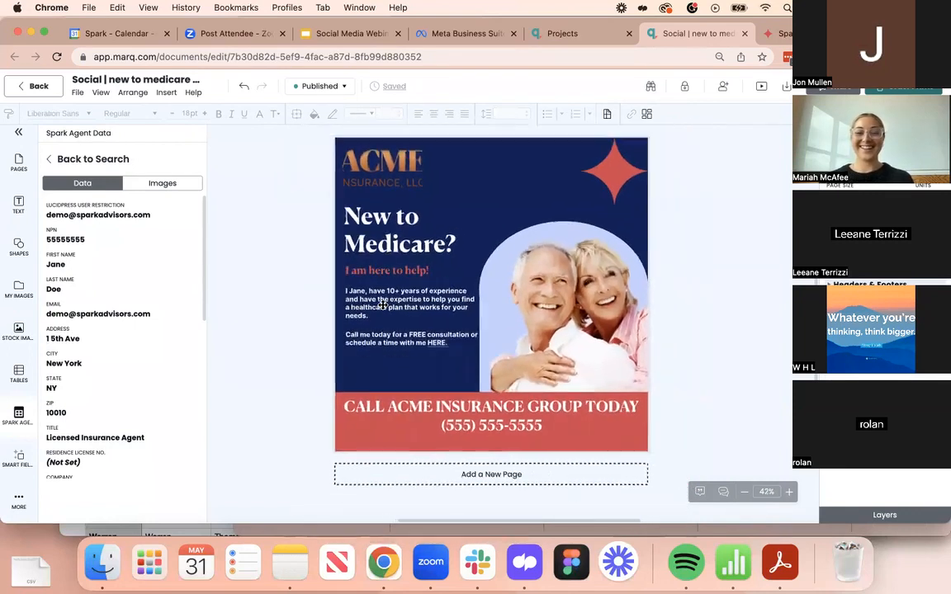
scroll(382, 305, up, 2)
scroll(383, 305, up, 1)
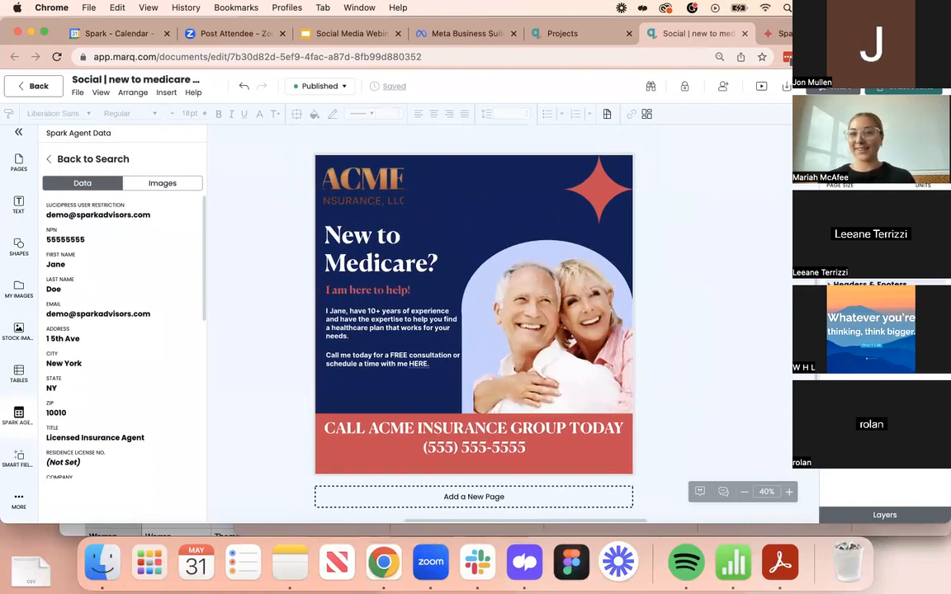
Switch back to the brand templates page and preview the "*Social | Medicare 101 Event" template
click(570, 34)
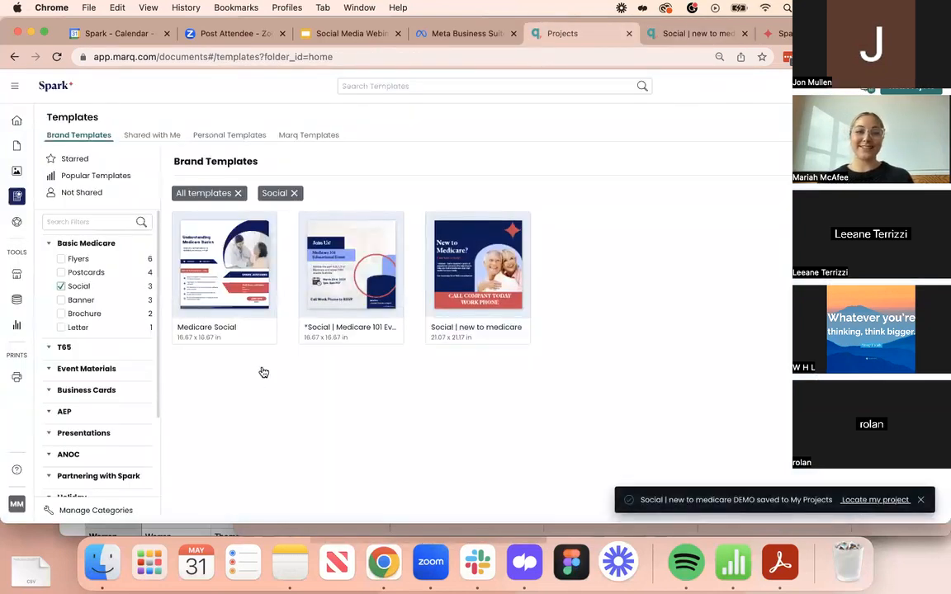
click(346, 280)
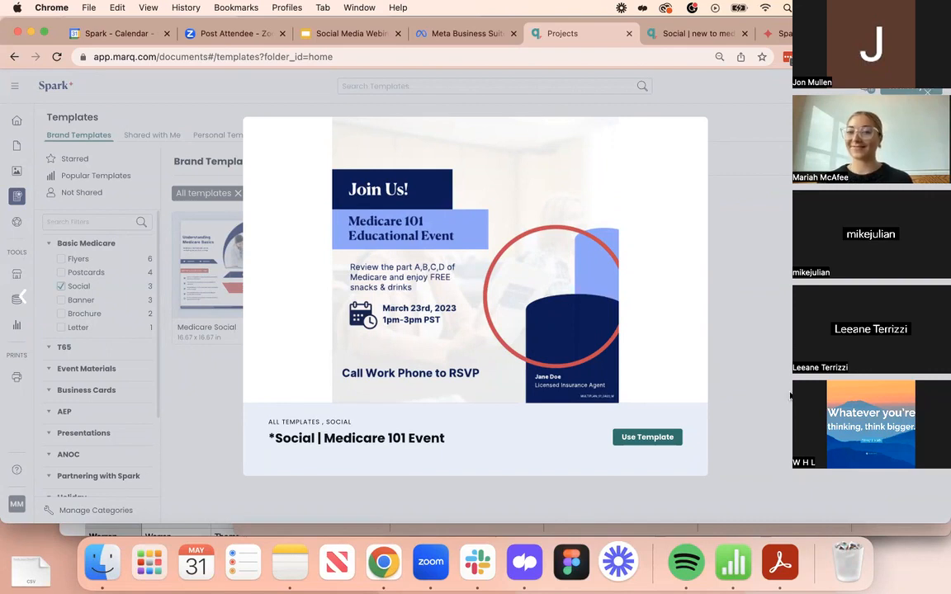
click(654, 442)
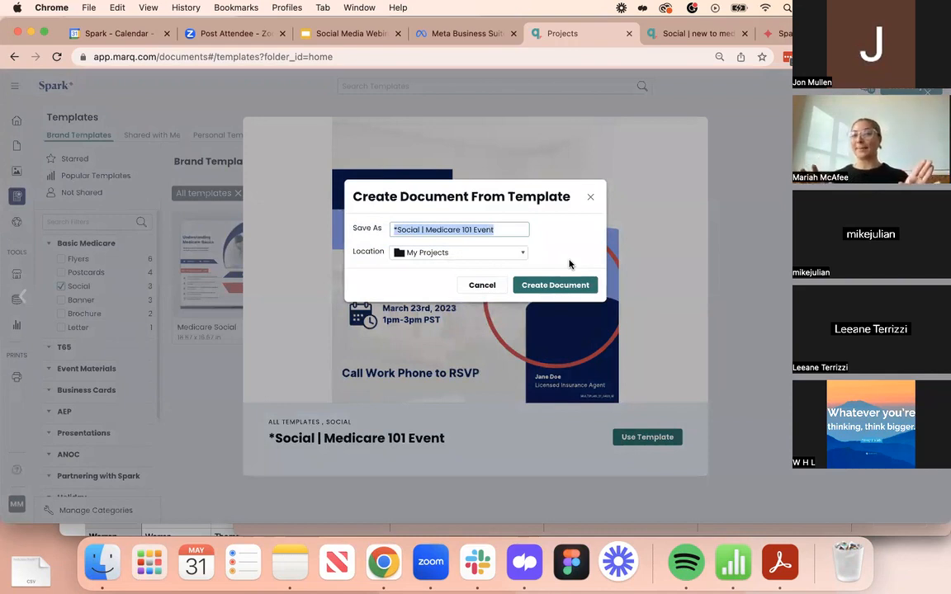
click(488, 286)
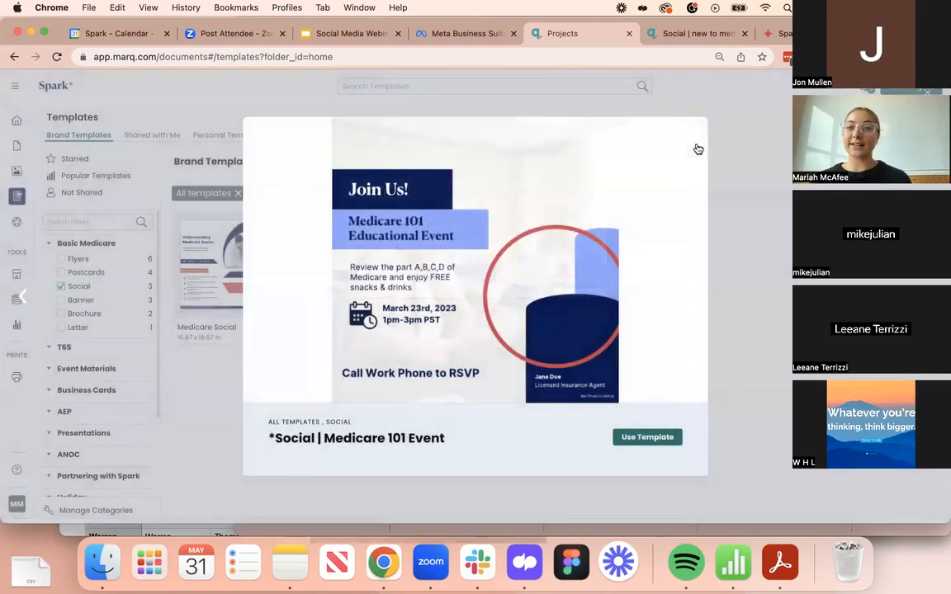
click(697, 149)
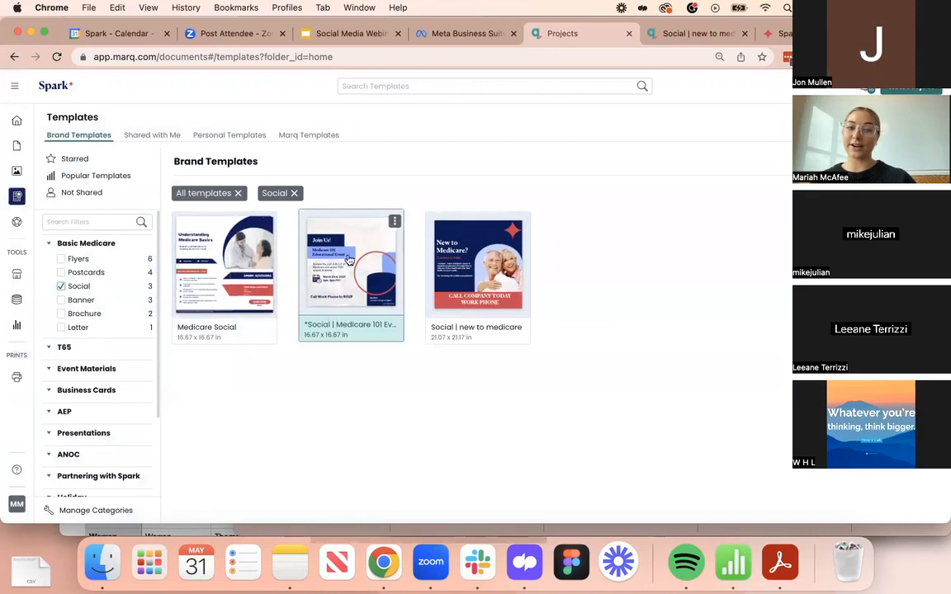
Create a document from the "*Social | Medicare 101 Event" template in My Projects, keeping the template's name
click(352, 262)
click(660, 442)
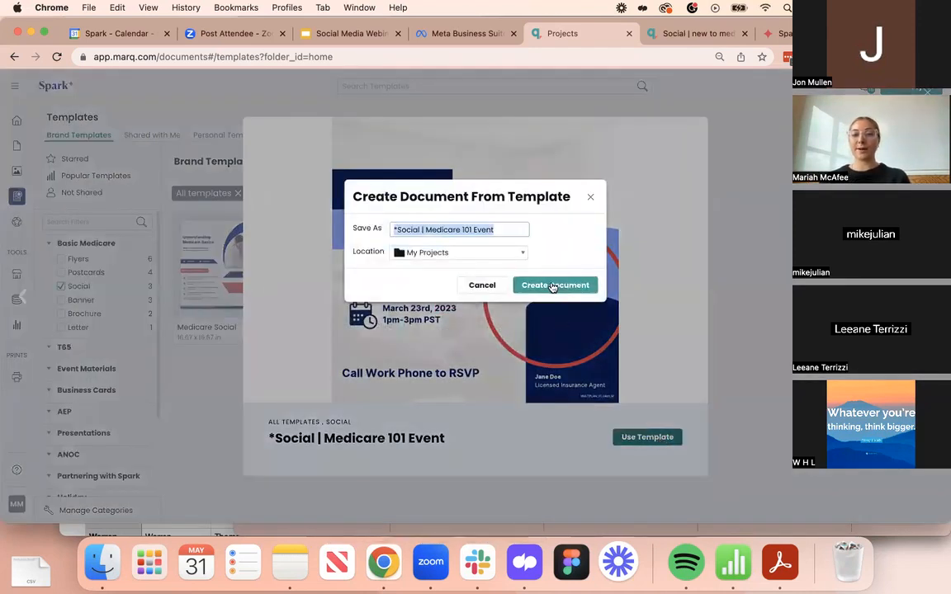
click(553, 287)
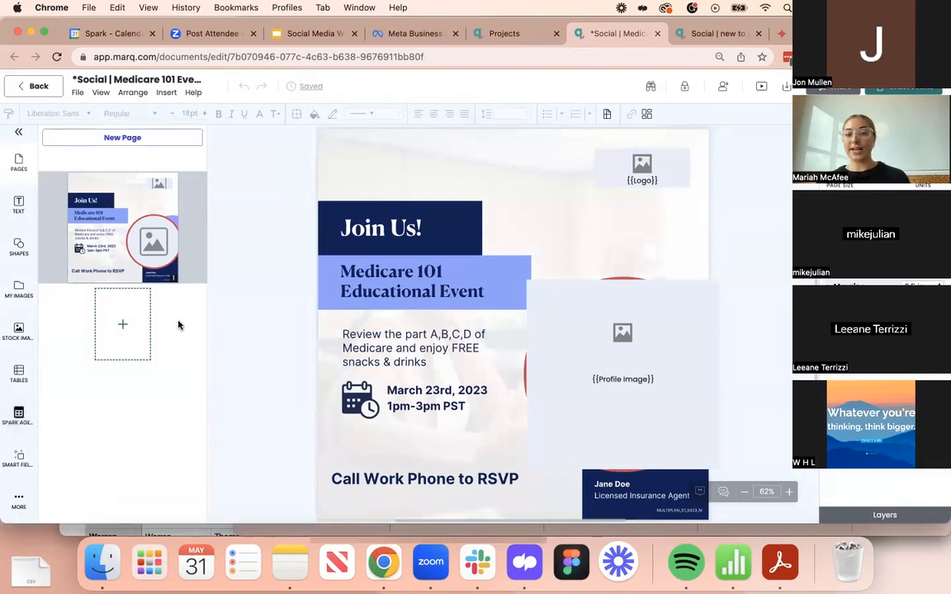
Apply the first agent record from Spark Agent Data to the Medicare 101 event document
click(21, 425)
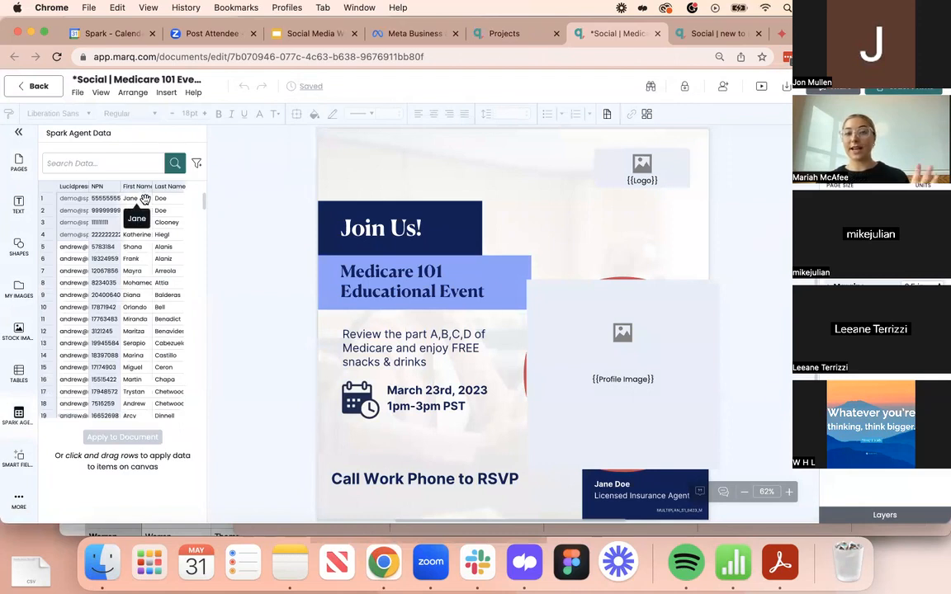
click(144, 200)
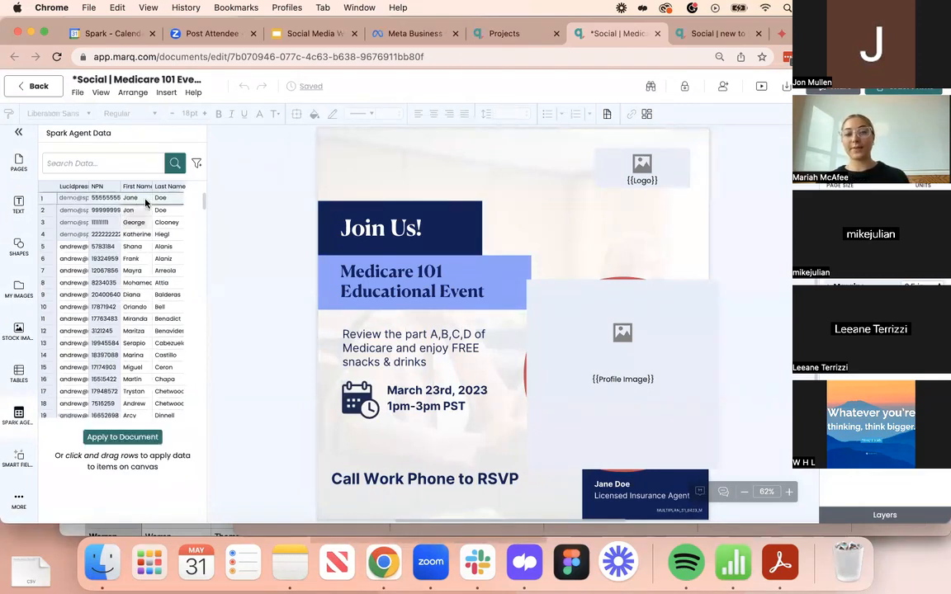
click(125, 436)
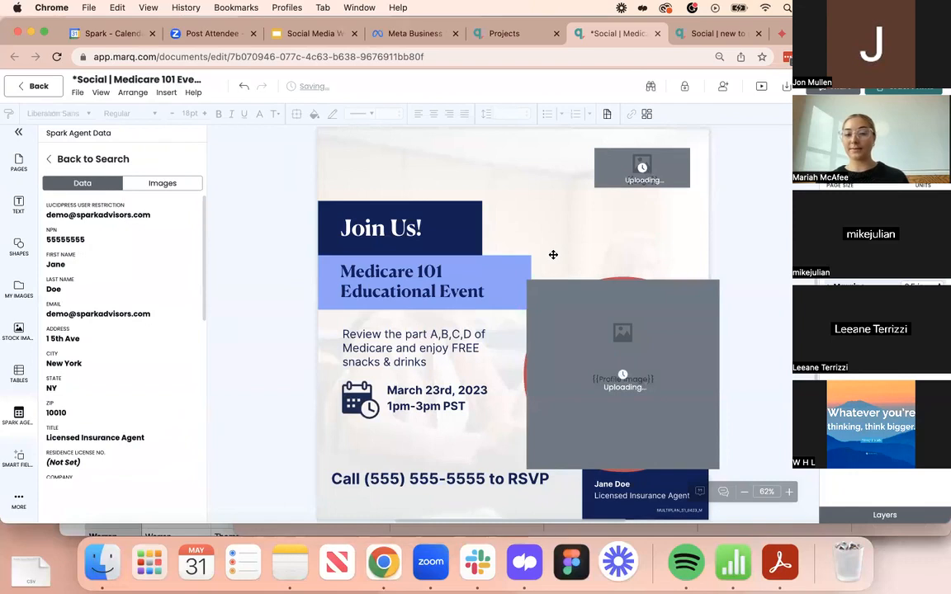
Shrink the ACME Insurance logo slightly and reposition it in the upper corner of the event post
click(608, 175)
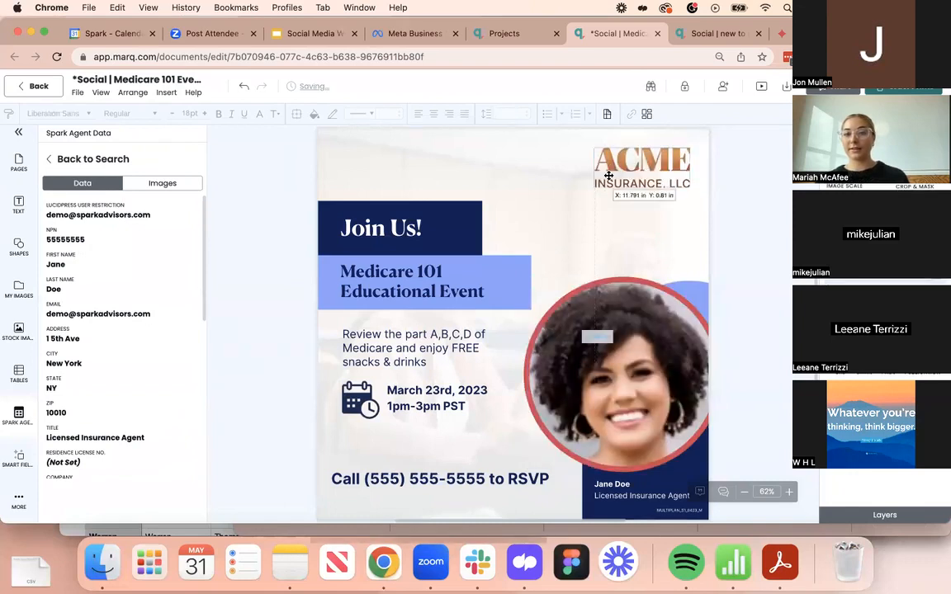
drag(592, 148, 605, 197)
drag(665, 205, 665, 199)
click(726, 244)
scroll(553, 363, down, 2)
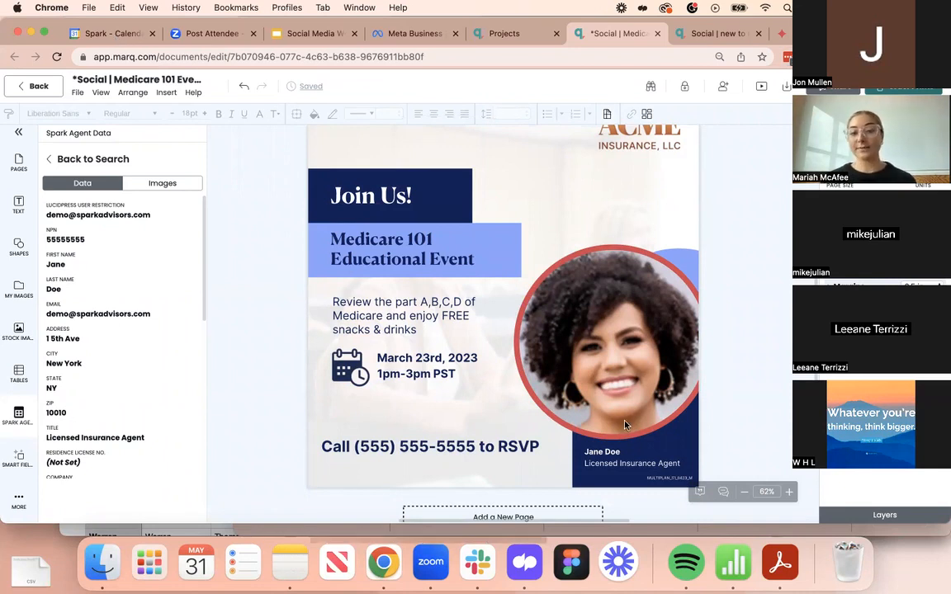
Underline "RSVP" in the phone call-to-action line of the event post
click(504, 443)
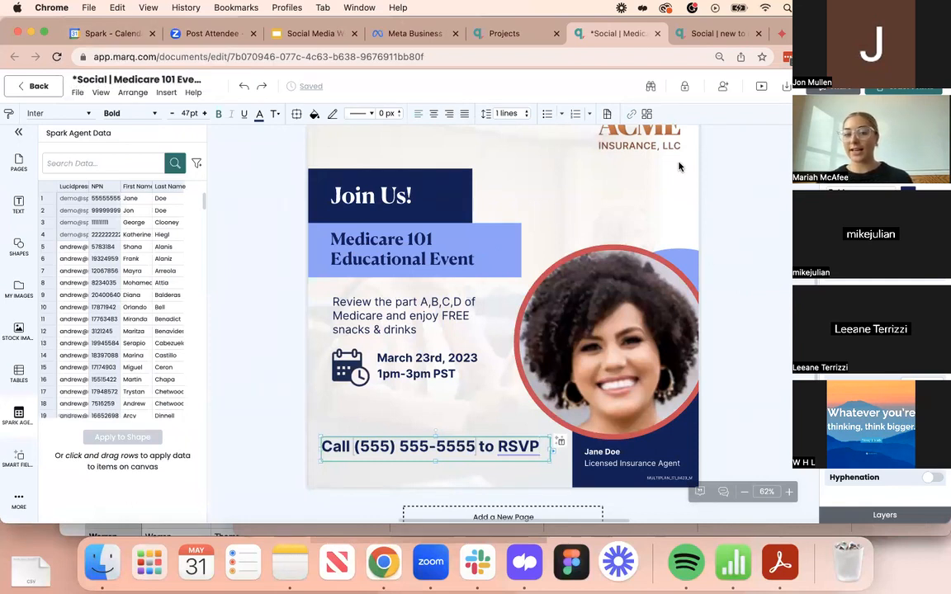
scroll(680, 167, down, 2)
scroll(593, 323, down, 2)
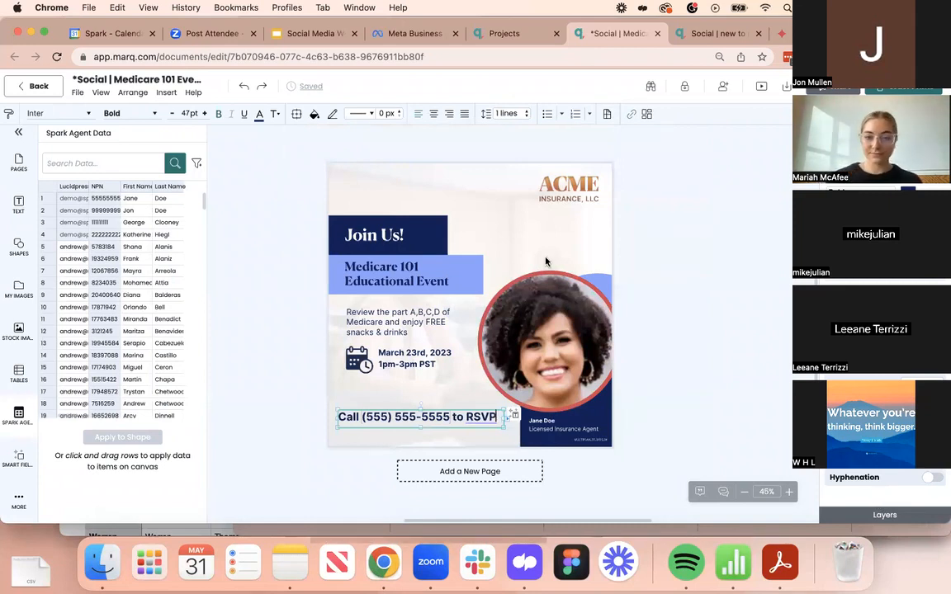
click(650, 374)
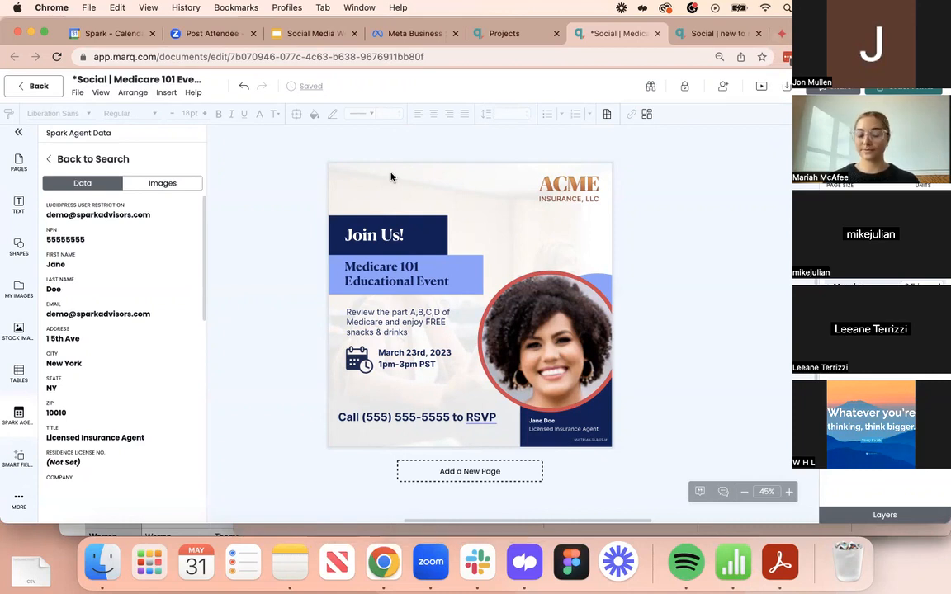
click(603, 440)
click(641, 412)
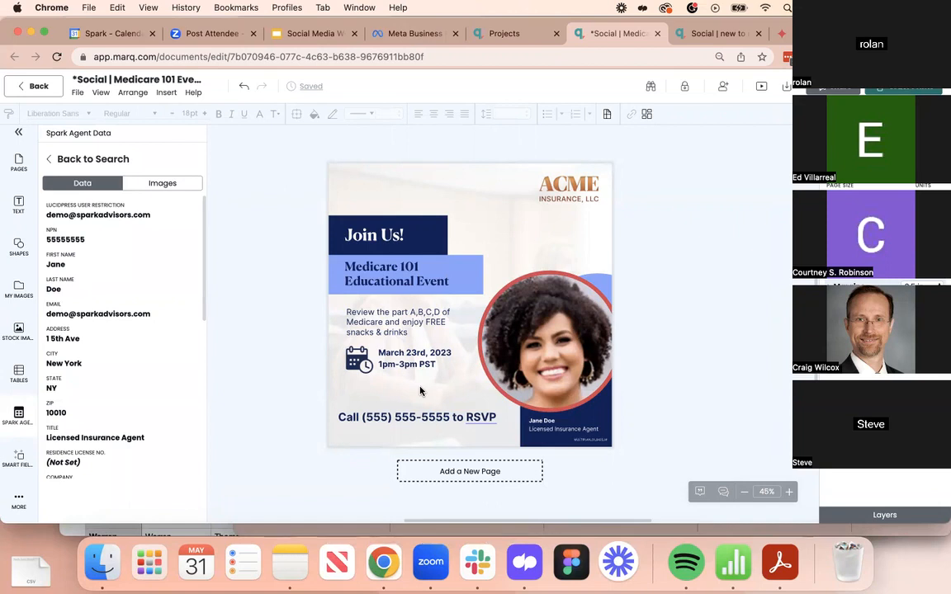
Add blank lines below "1pm-3pm PST" in the event date text box
click(417, 356)
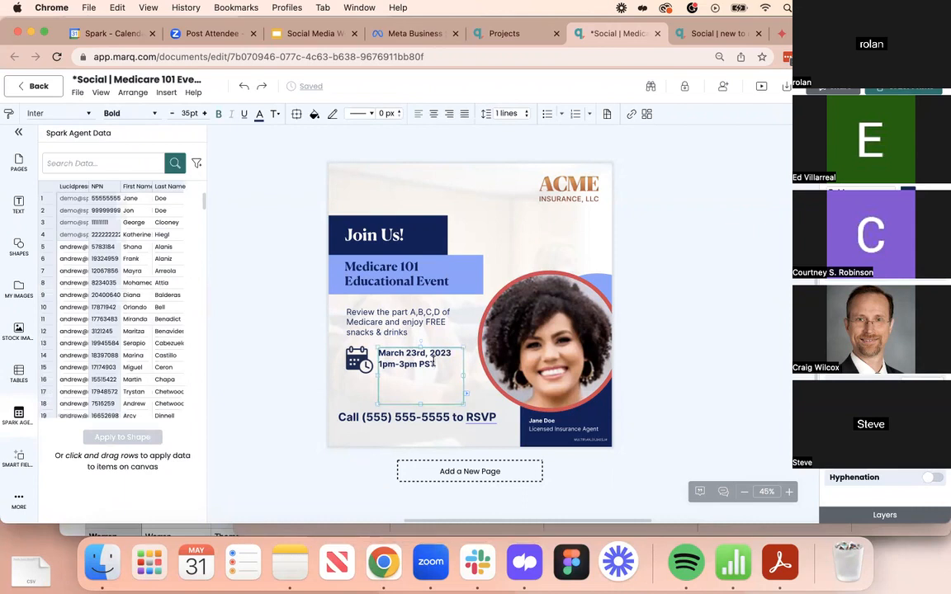
key(Return)
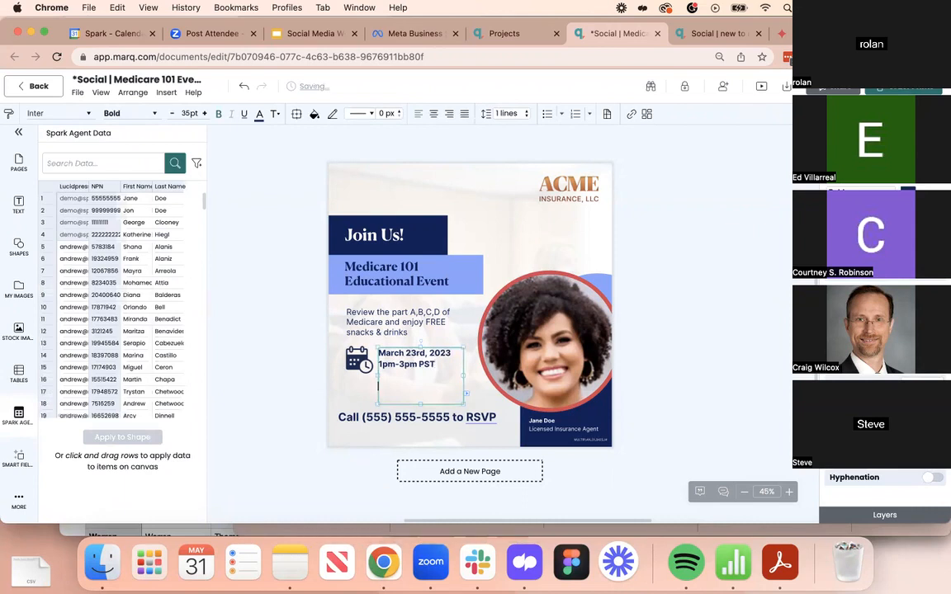
click(677, 344)
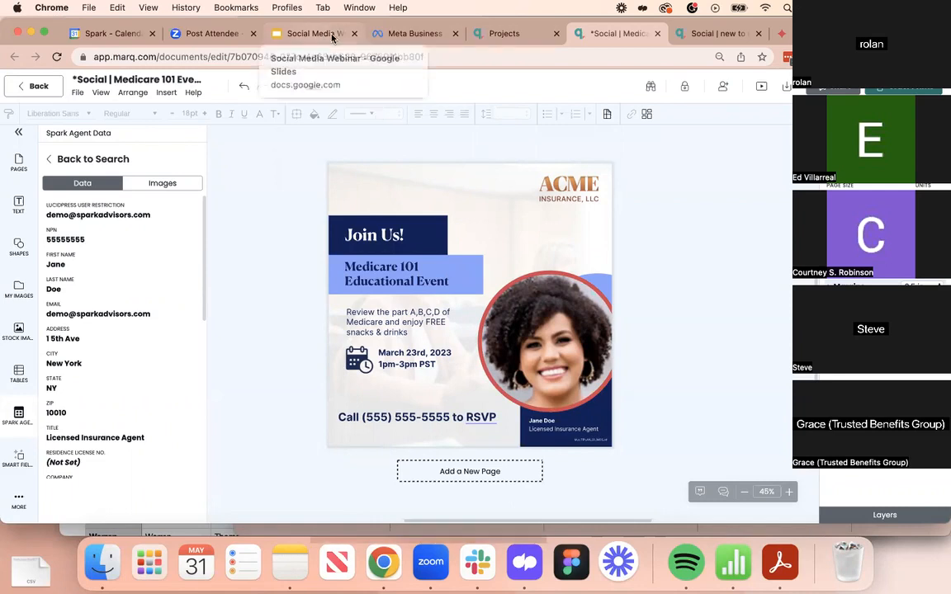
Switch to the Social Media Webinar presentation in Google Slides and browse its slides around the Marketing Center section
click(331, 38)
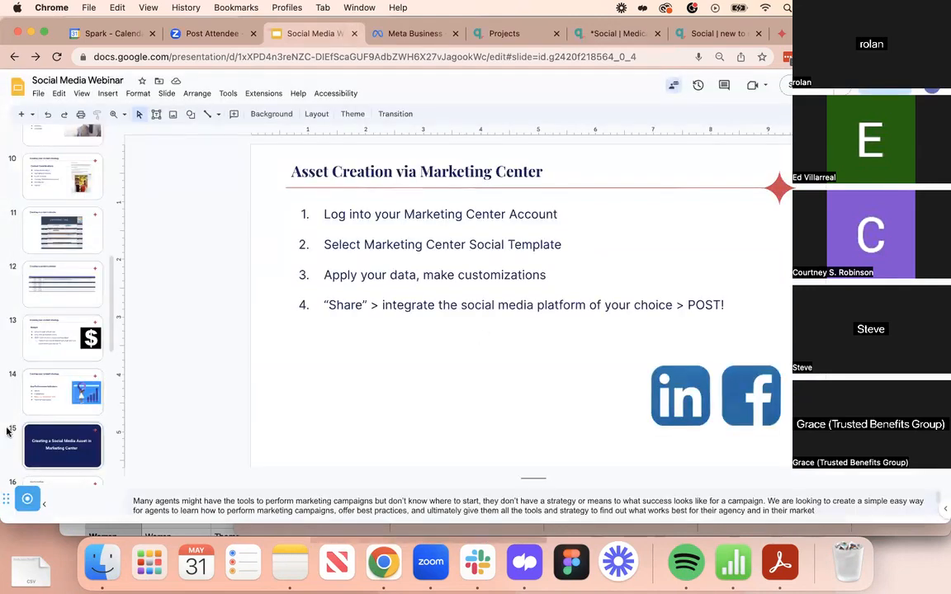
scroll(49, 374, down, 3)
scroll(49, 374, down, 2)
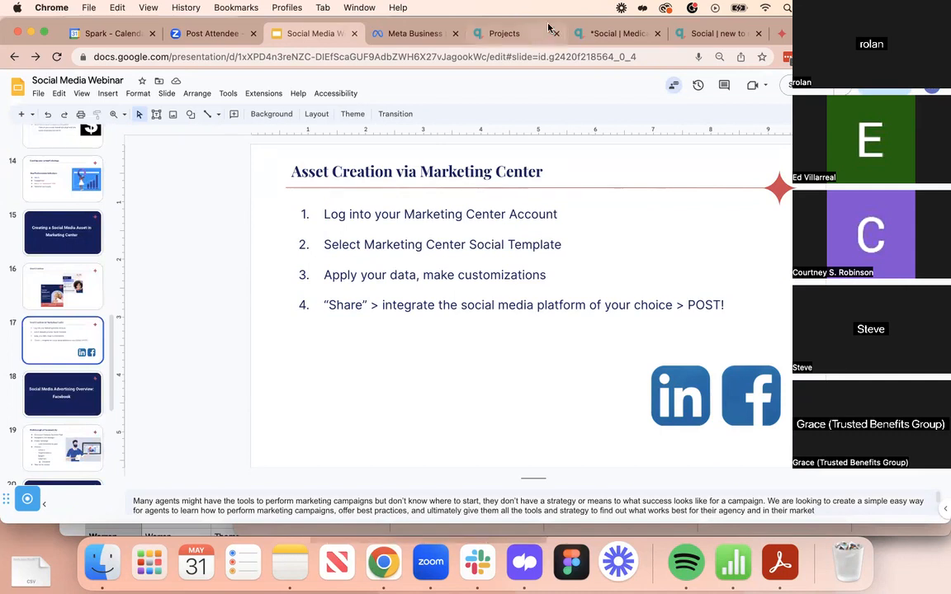
Return to the new-to-Medicare post in Marq and download it as a PNG image
click(683, 36)
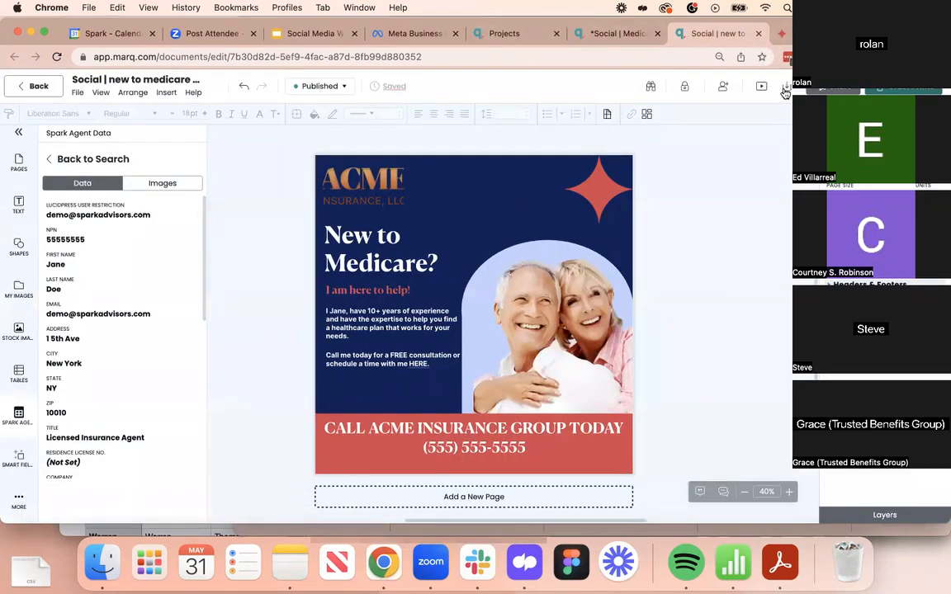
click(784, 87)
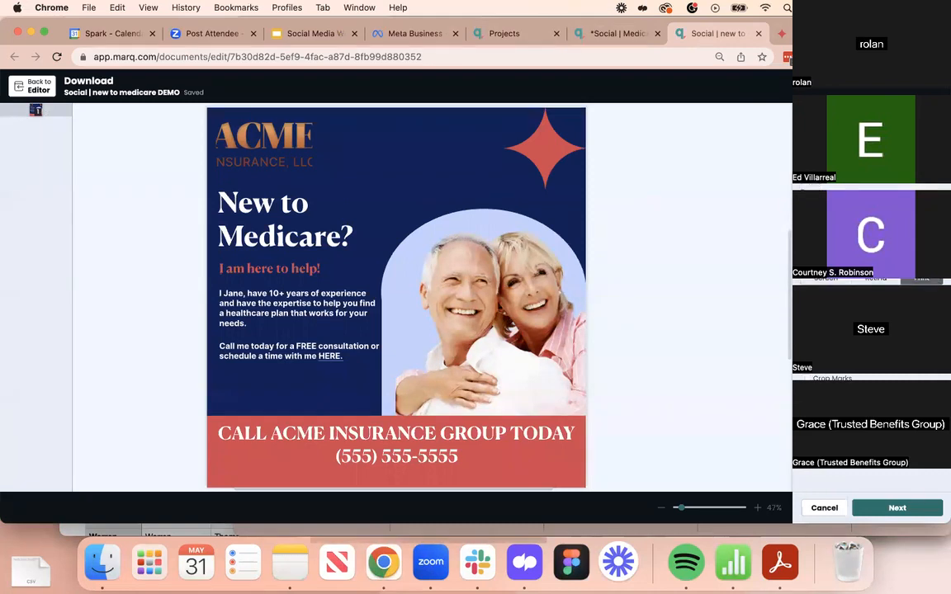
click(904, 509)
click(913, 510)
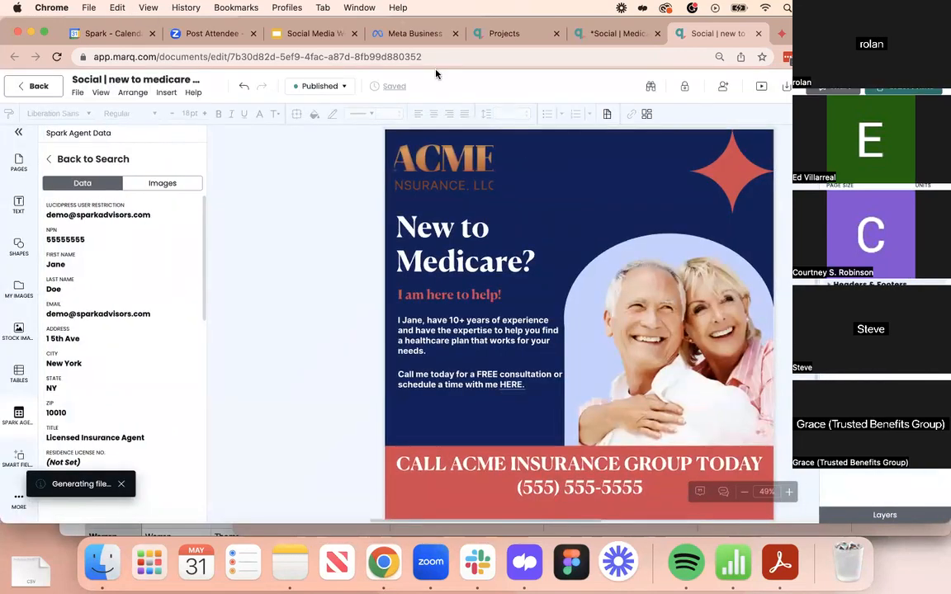
Switch to the Social Media Webinar slides, show the "Walkthrough of Facebook Ad" slide and slightly shrink its speaker notes area
click(280, 30)
click(74, 398)
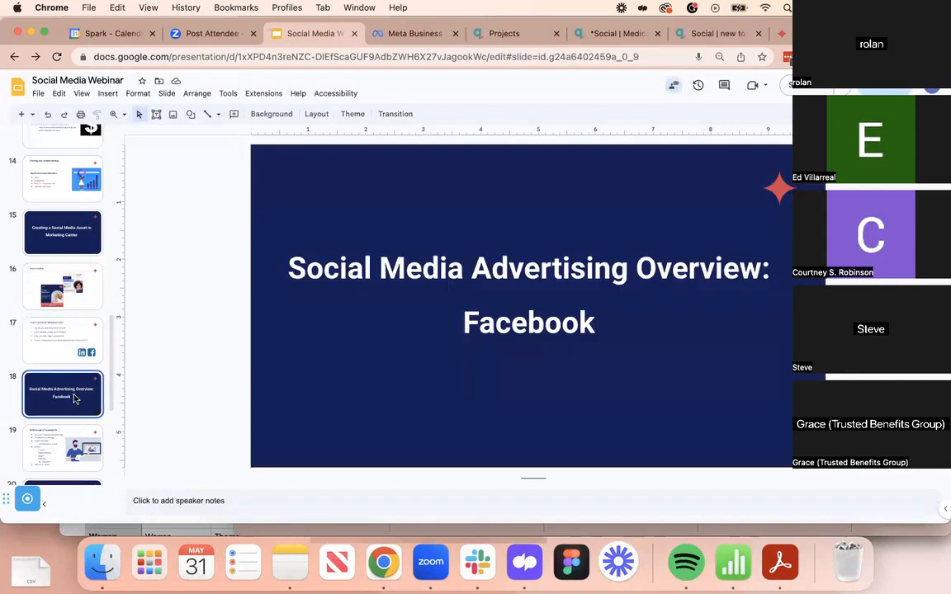
click(48, 453)
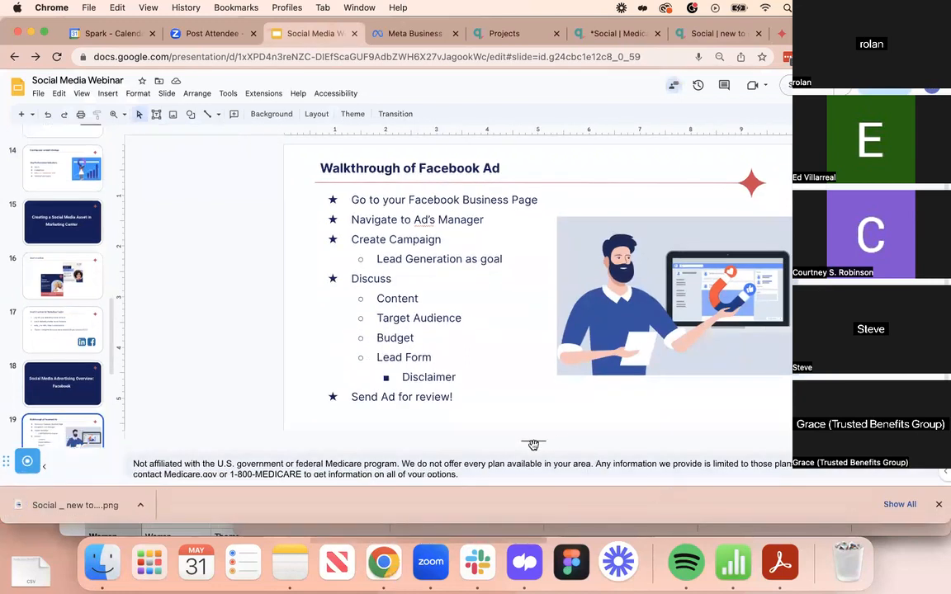
drag(533, 441, 535, 450)
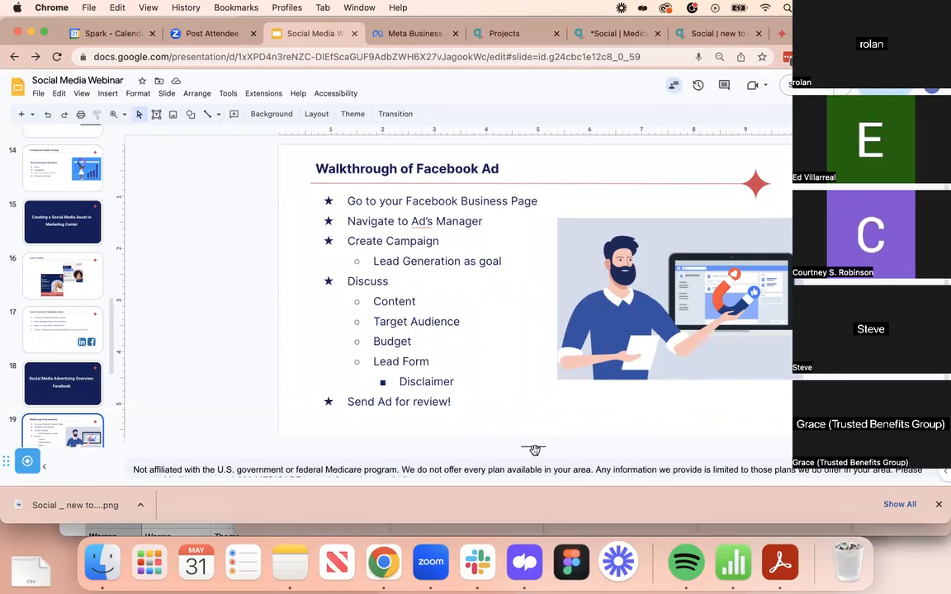
Switch to Meta Business Suite, open Ads Manager and choose the Spark Advisors - 2 ad account
click(392, 37)
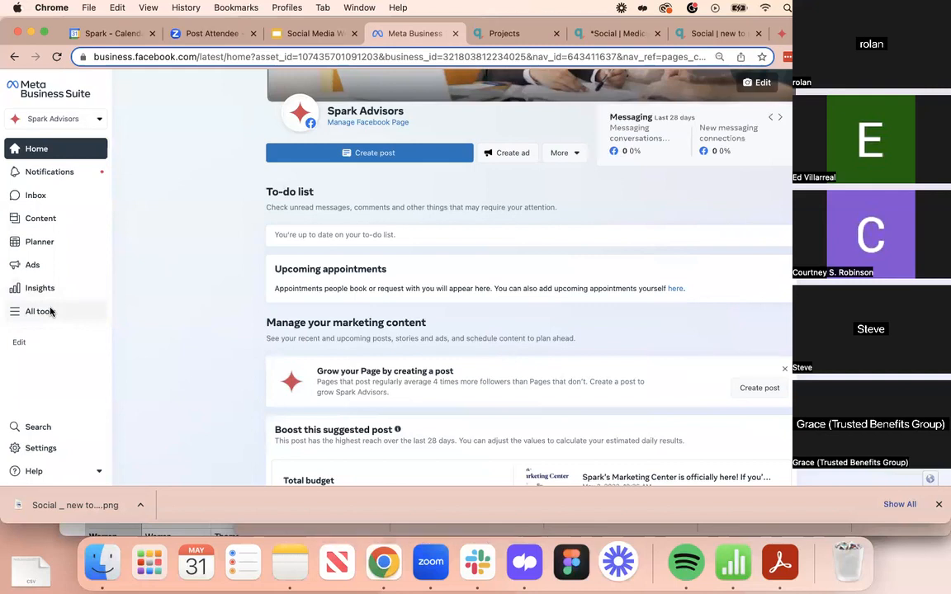
click(50, 311)
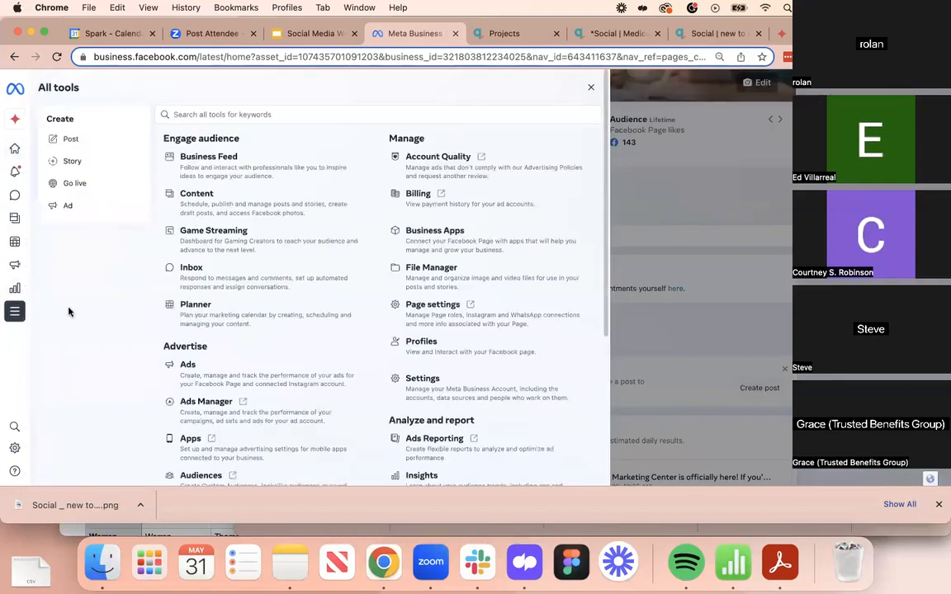
click(198, 405)
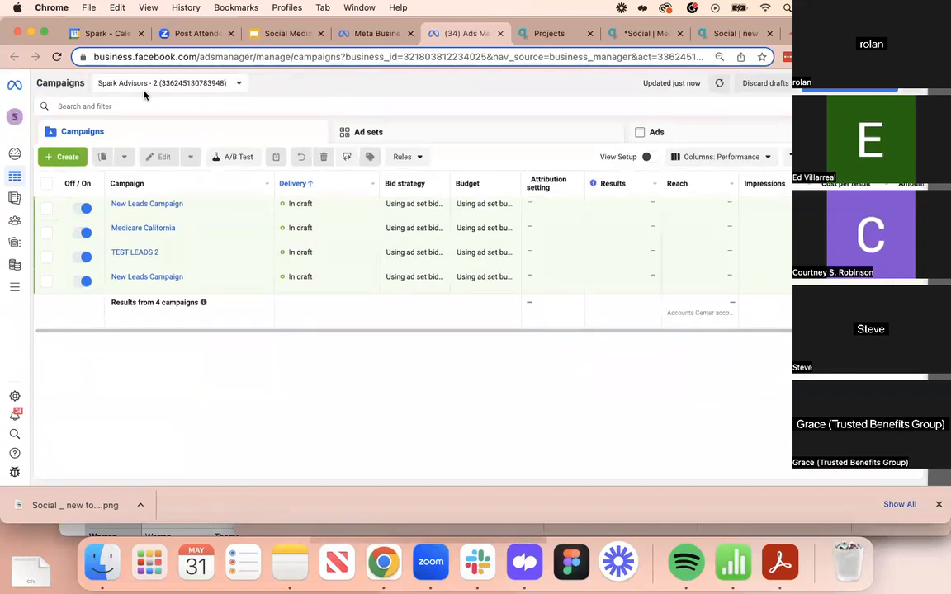
click(237, 82)
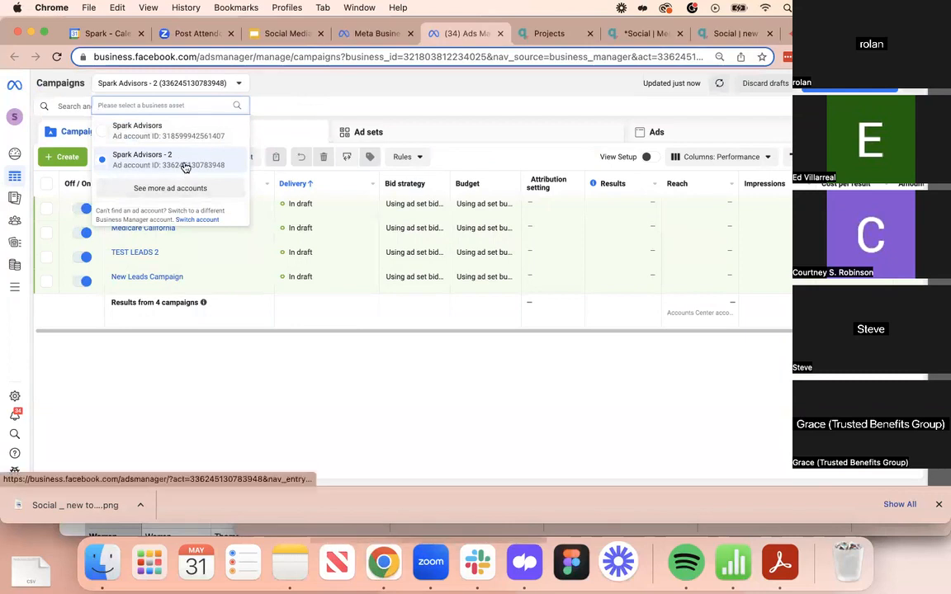
click(157, 162)
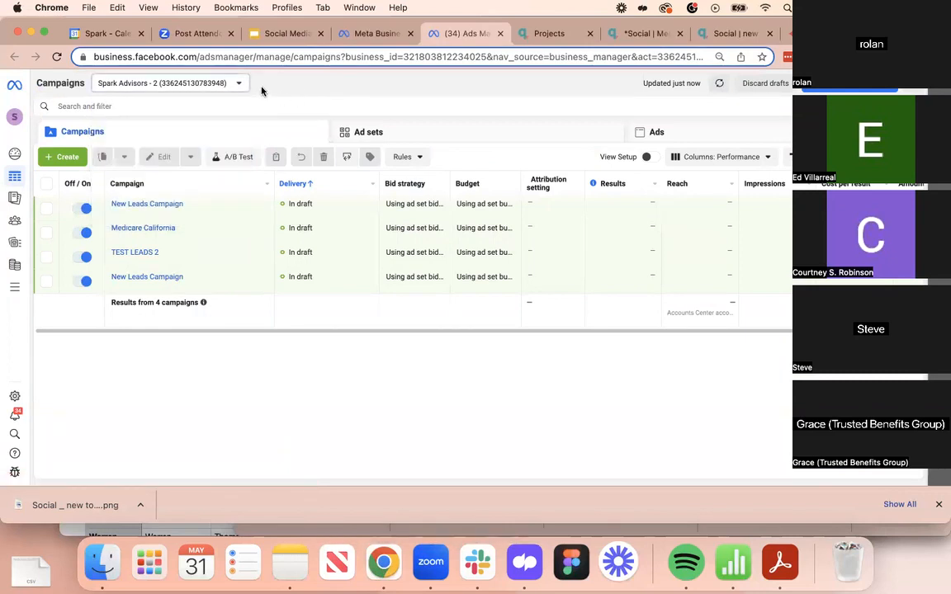
Create a new auction campaign with Leads as the campaign objective
click(69, 159)
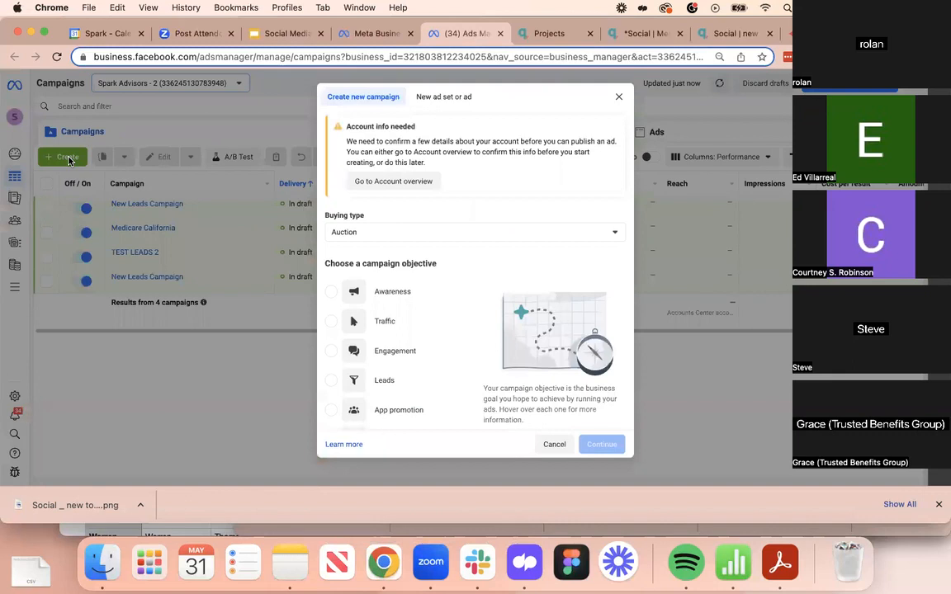
scroll(325, 252, down, 2)
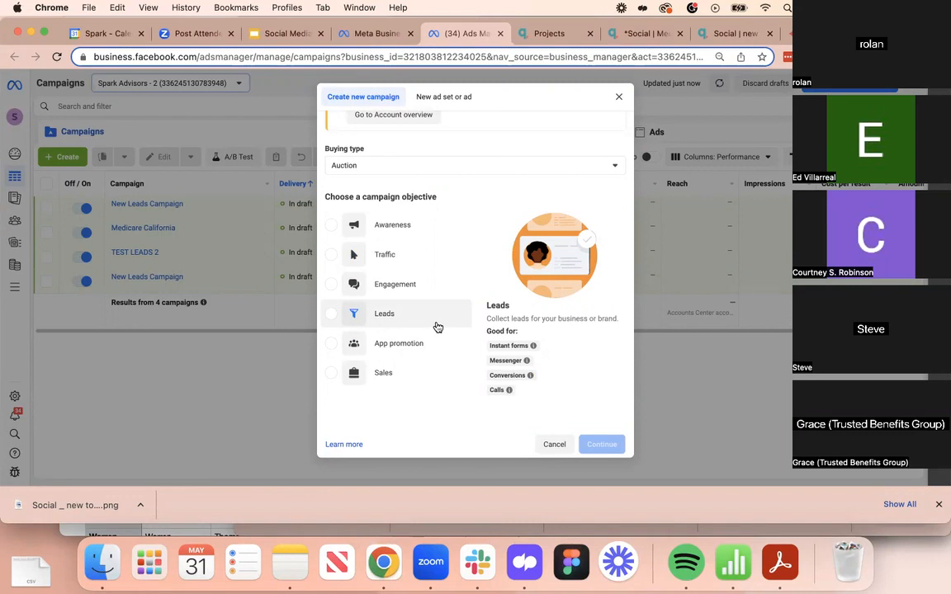
click(438, 327)
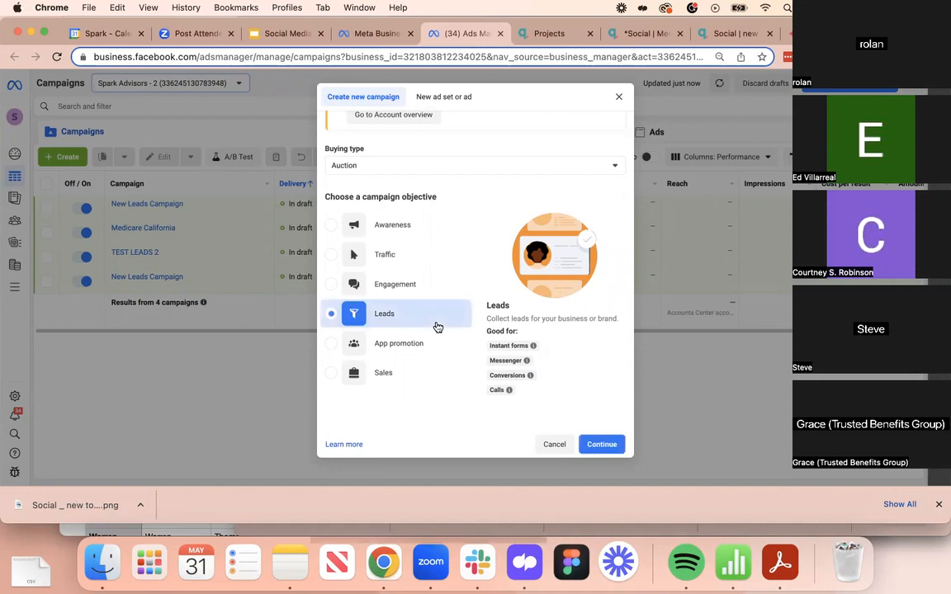
click(600, 450)
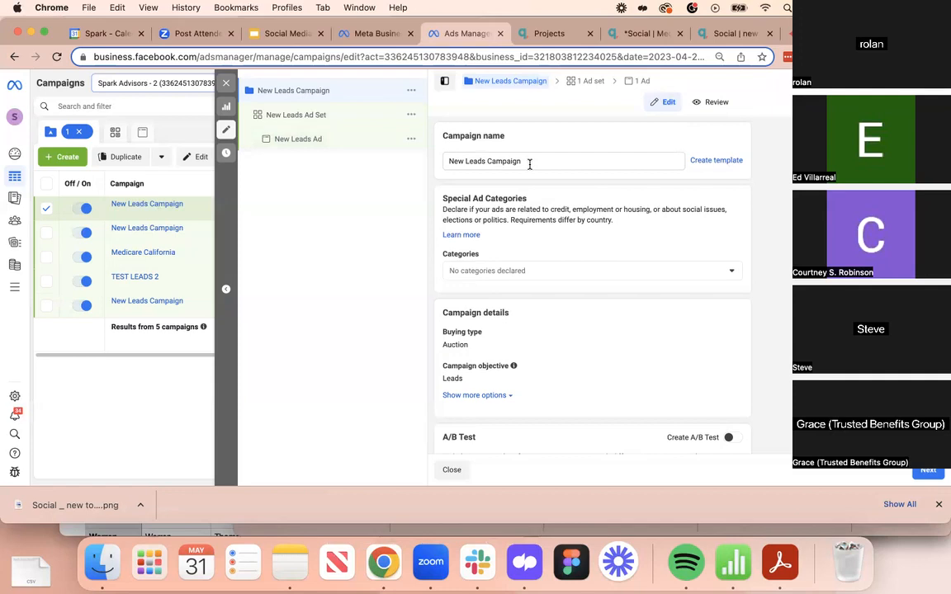
Review the new leads campaign's settings and proceed to its ad set
scroll(532, 190, down, 2)
scroll(532, 216, down, 3)
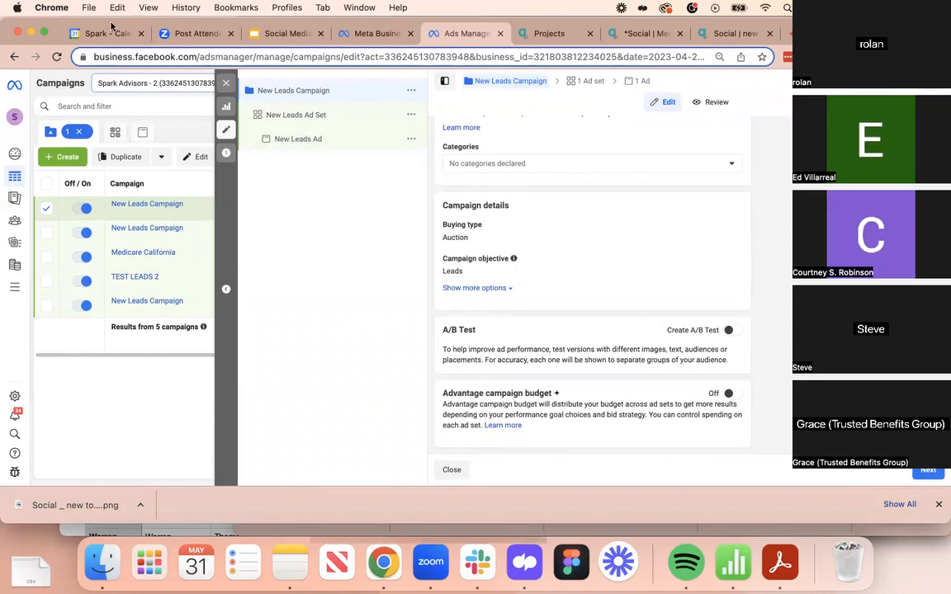
click(932, 475)
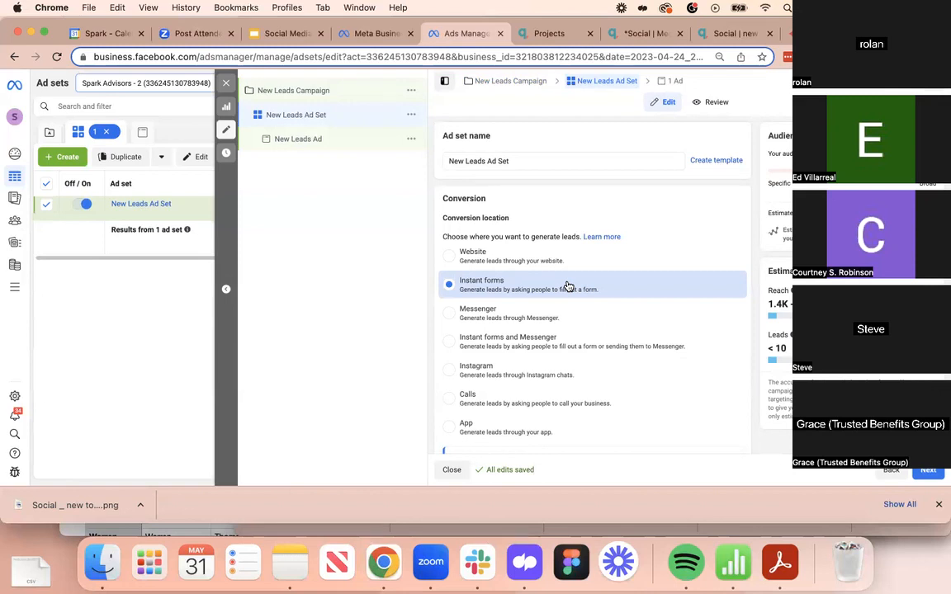
Examine the ad set's conversion, performance goal, budget and schedule settings down to the audience section
scroll(629, 317, down, 2)
scroll(629, 317, down, 10)
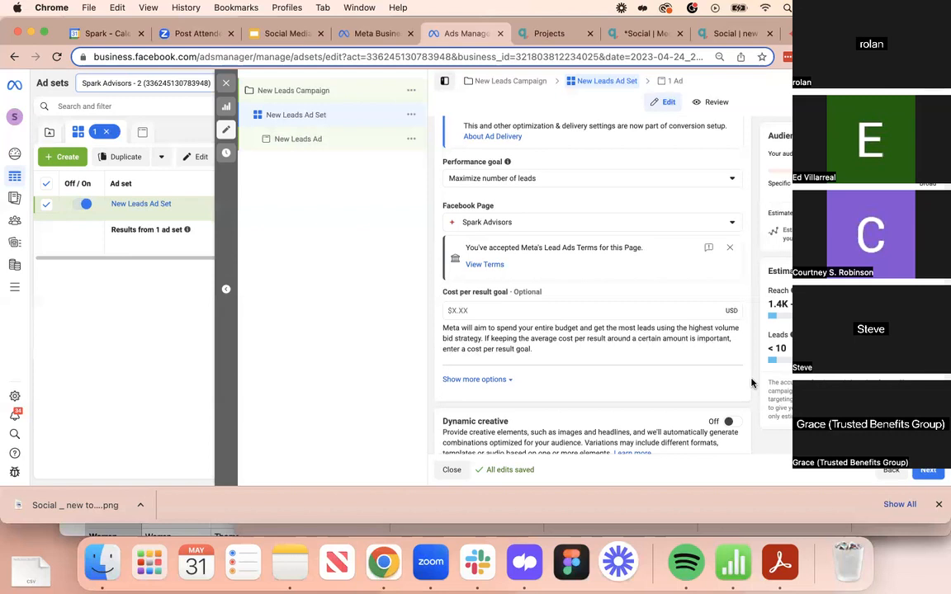
scroll(632, 393, down, 5)
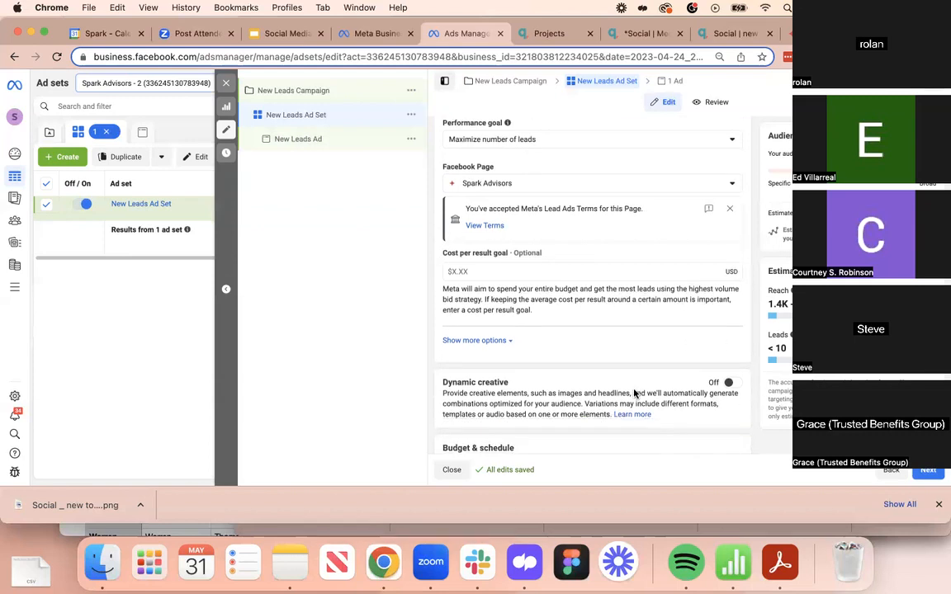
scroll(634, 394, down, 2)
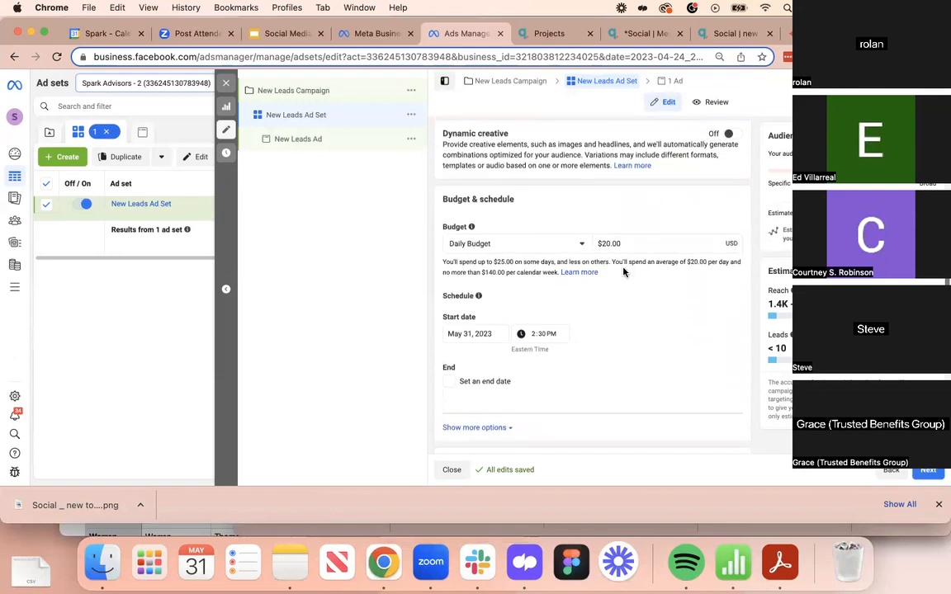
click(628, 242)
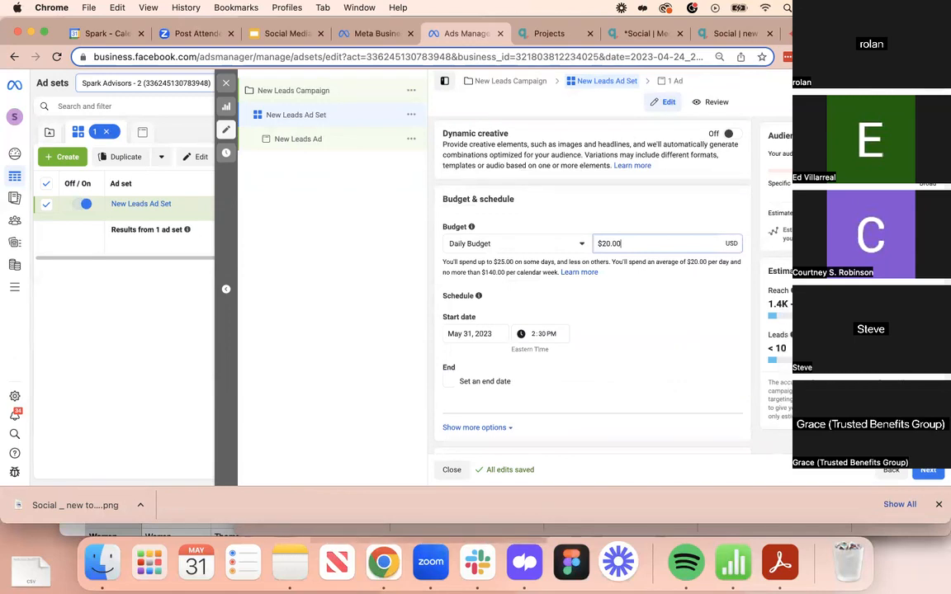
drag(766, 211, 866, 214)
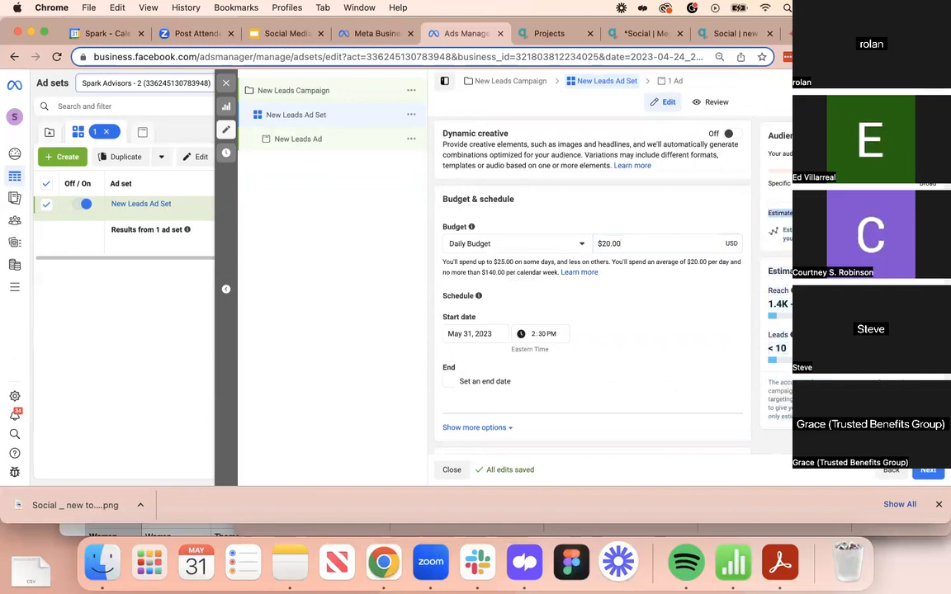
click(562, 373)
scroll(478, 375, down, 3)
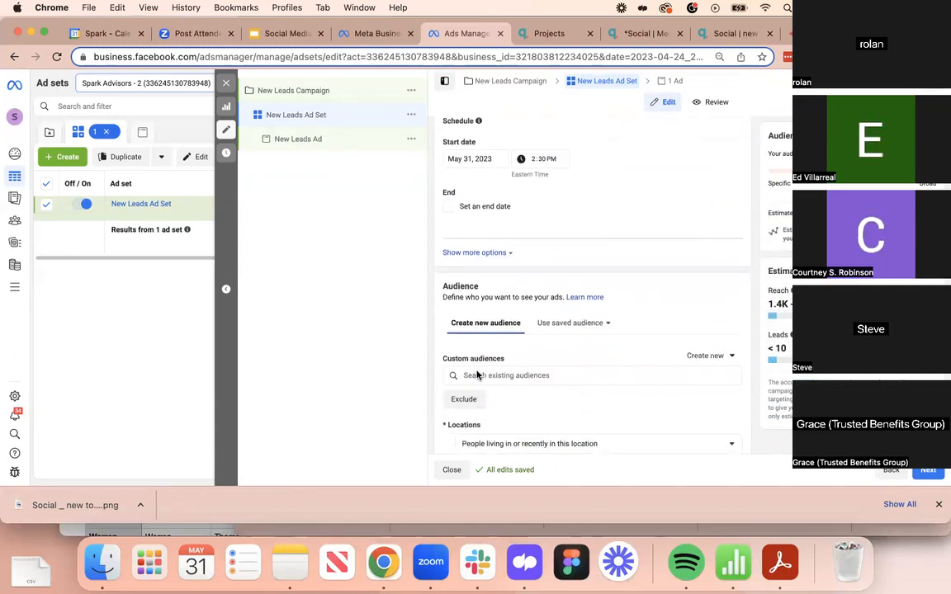
scroll(477, 375, down, 2)
scroll(511, 331, up, 4)
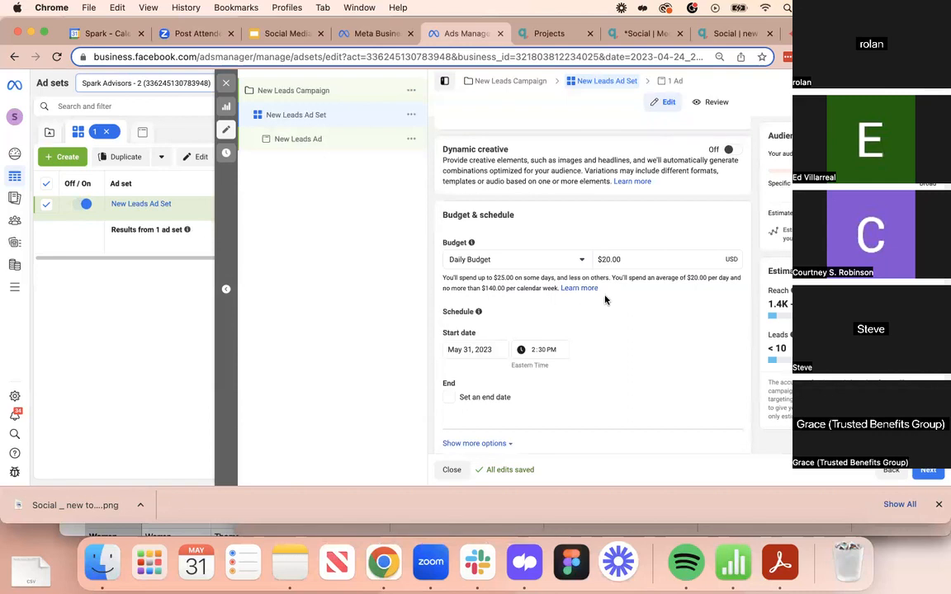
Set the ad set's daily budget to $15.00
click(605, 259)
key(BackSpace)
text(1)
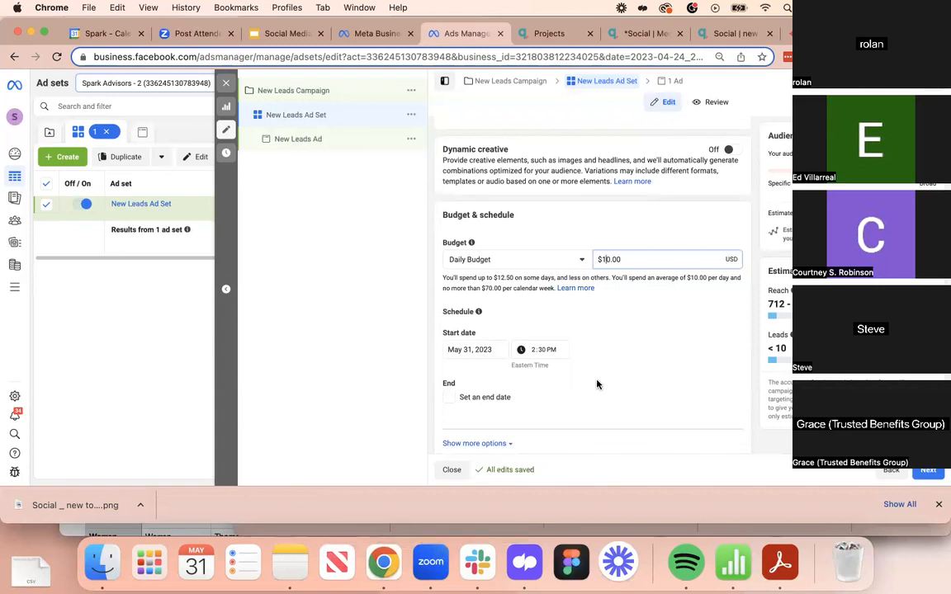
text(5)
key(Right)
key(BackSpace)
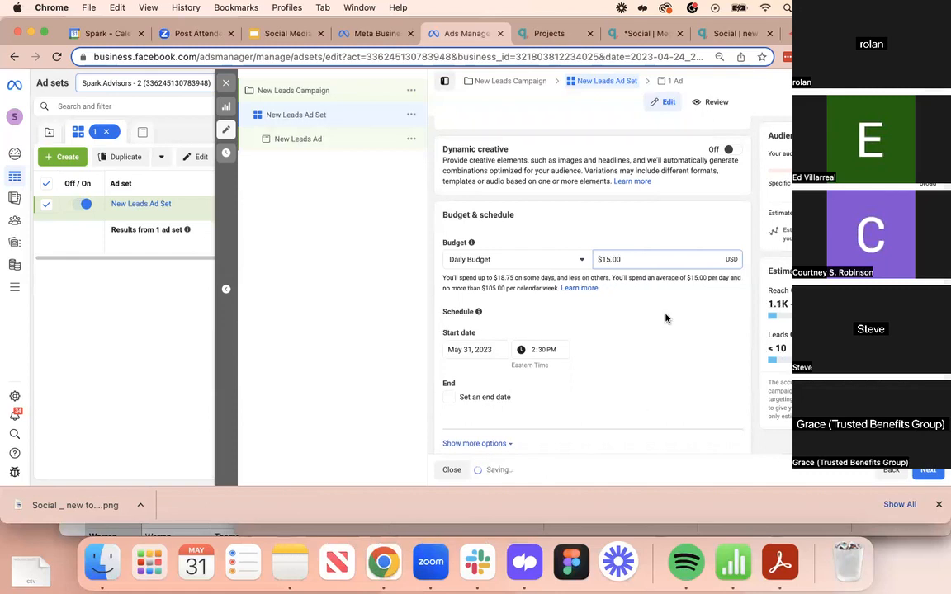
click(477, 288)
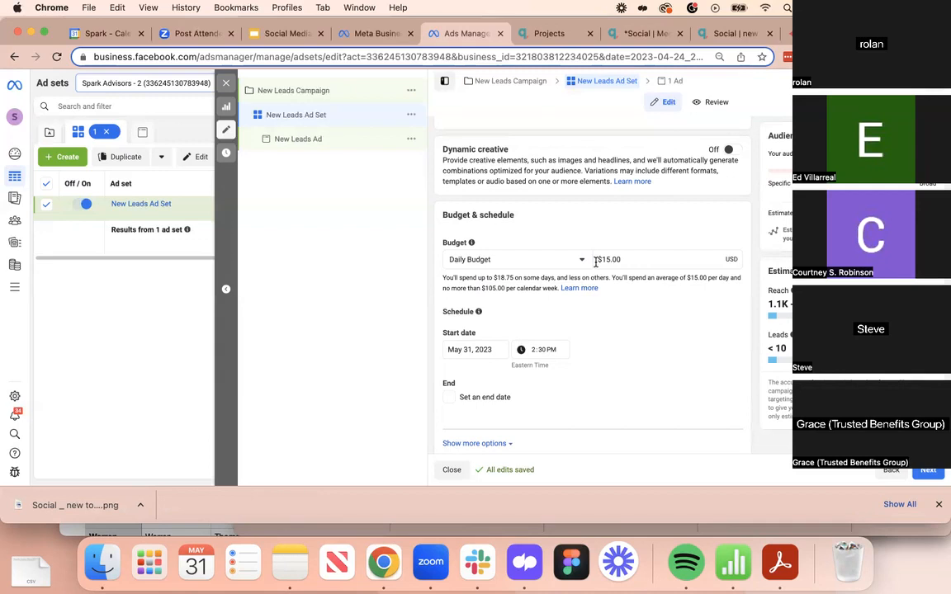
Schedule the ad set to start on Jun 1, 2023 and end on Jun 22, 2023
click(469, 350)
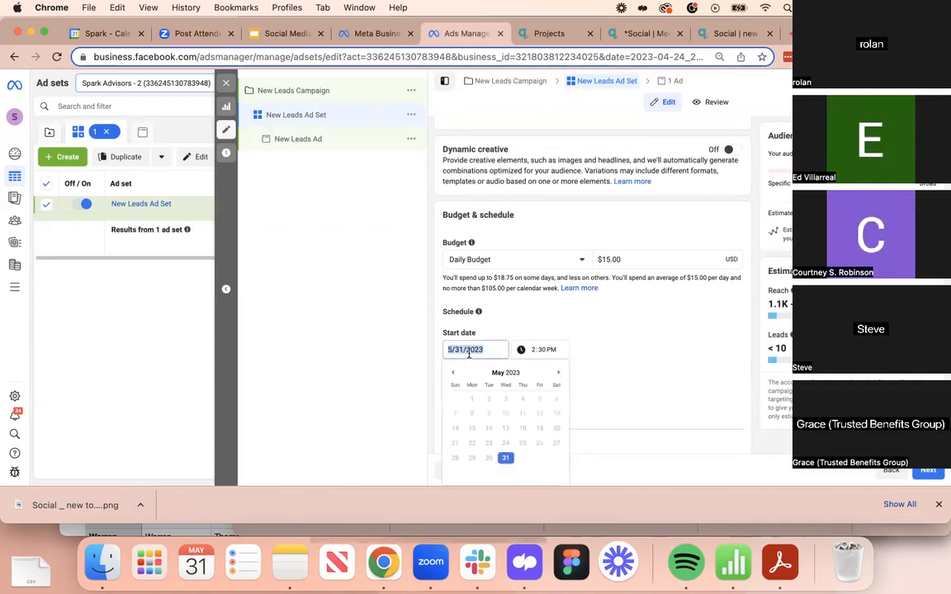
click(559, 372)
click(522, 398)
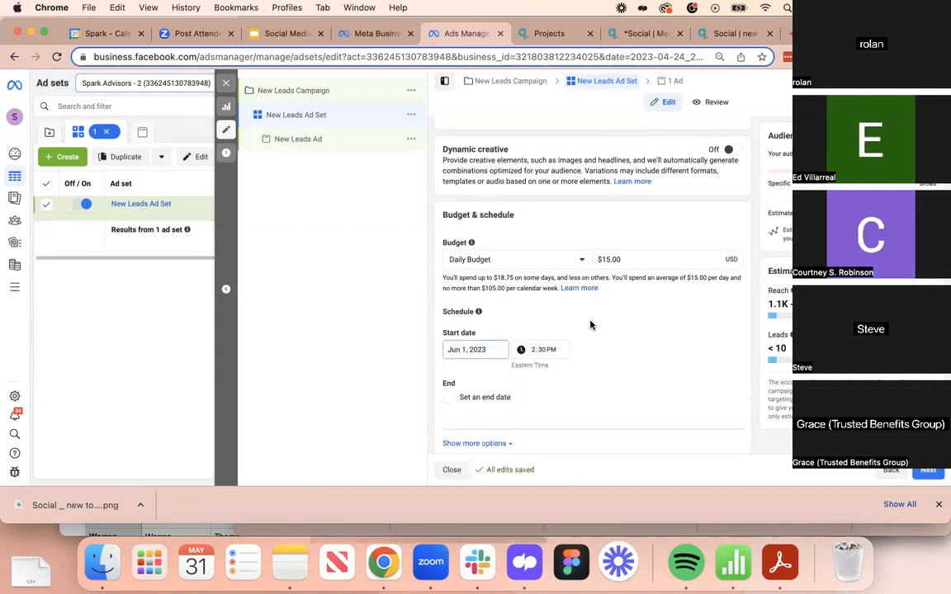
click(450, 383)
click(462, 390)
click(559, 264)
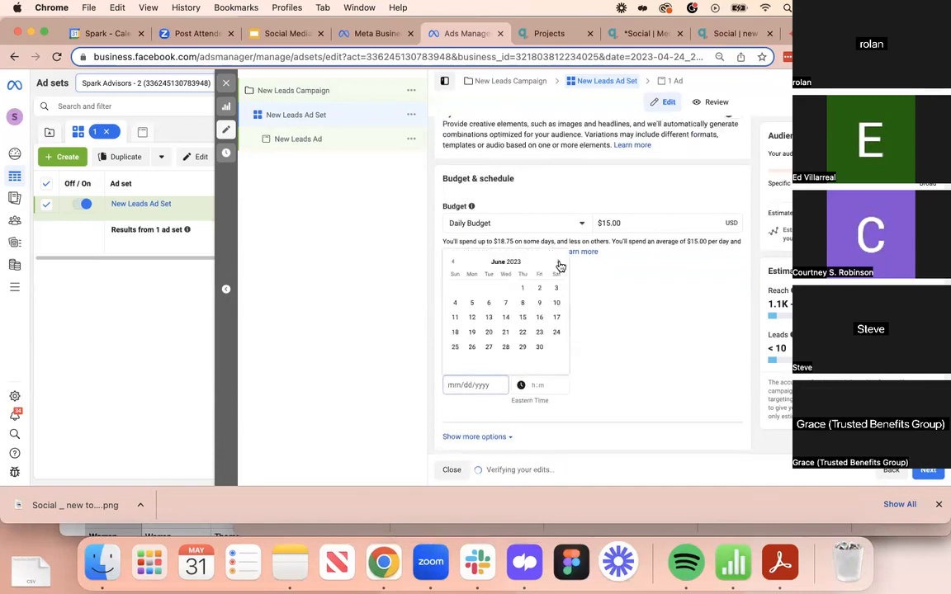
click(521, 334)
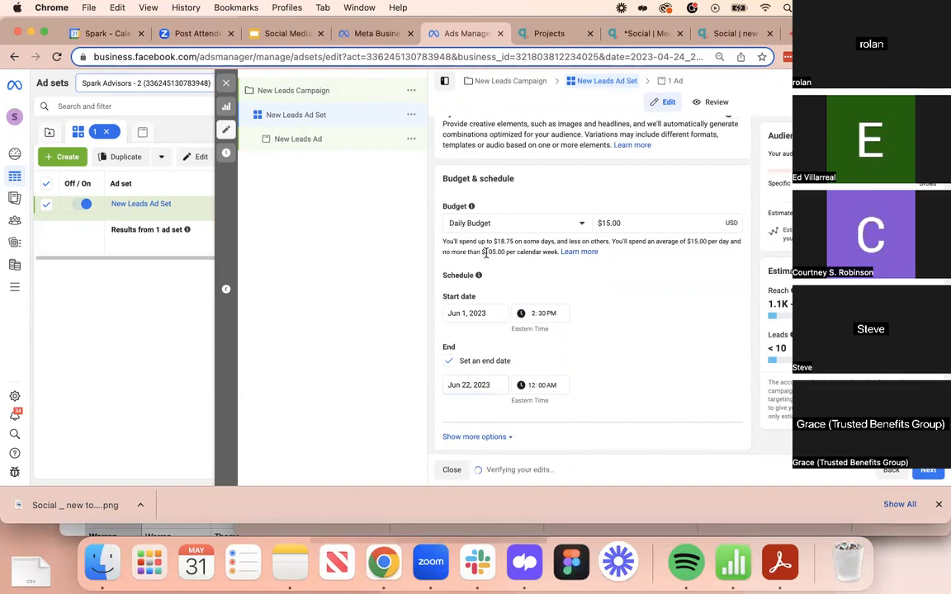
Remove the United States from the ad set's audience locations, keeping the people living in or recently in this location option
scroll(629, 307, down, 1)
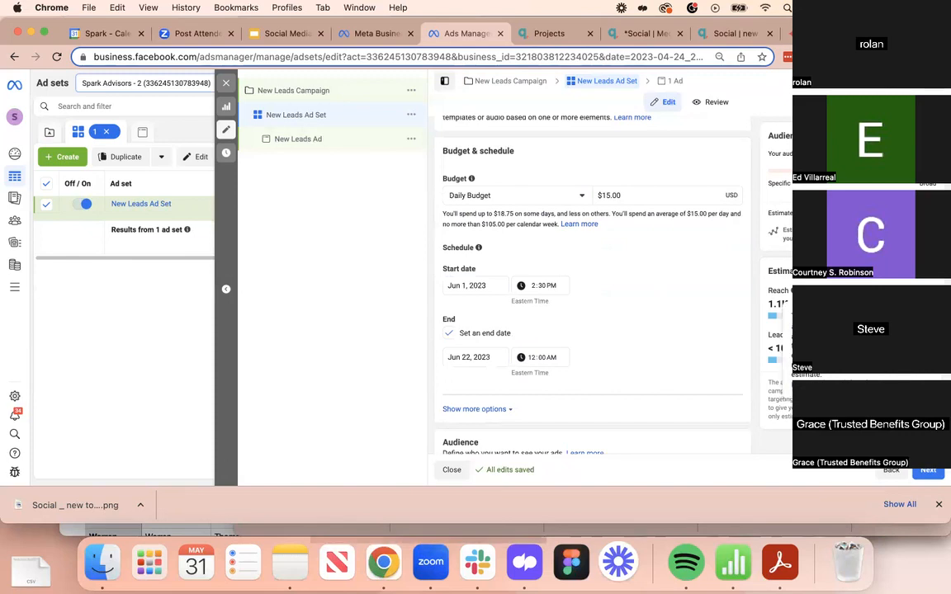
scroll(613, 342, down, 5)
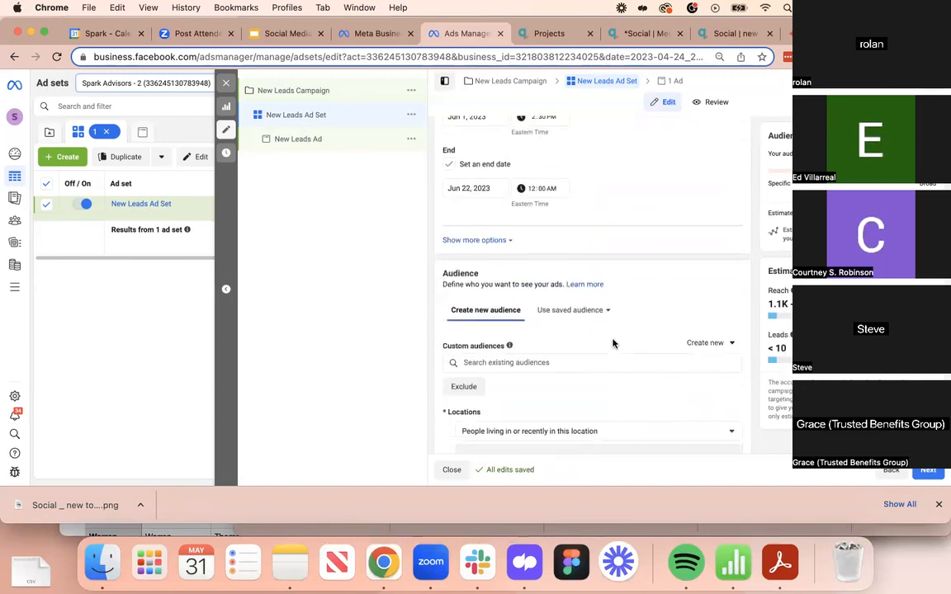
scroll(613, 342, down, 1)
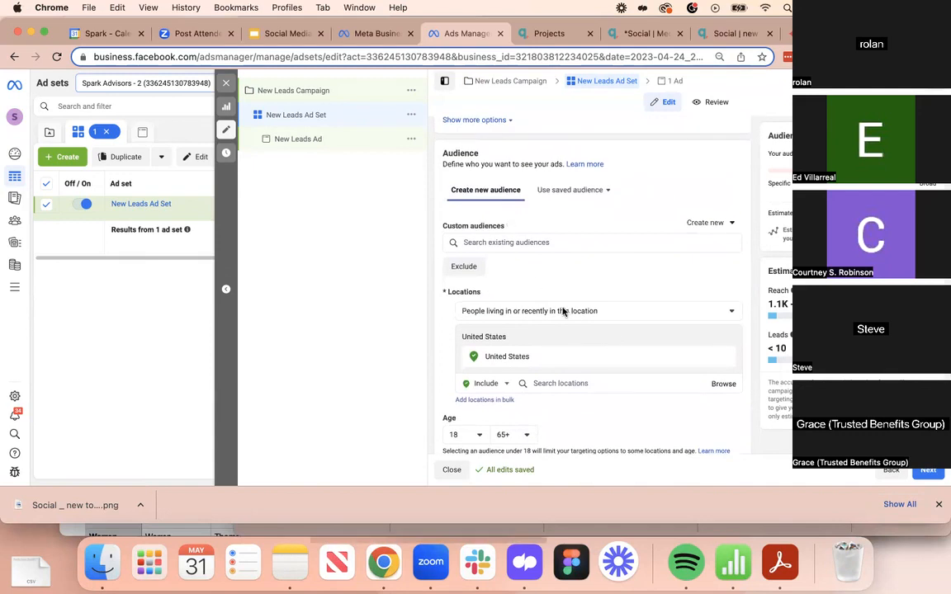
scroll(562, 311, down, 1)
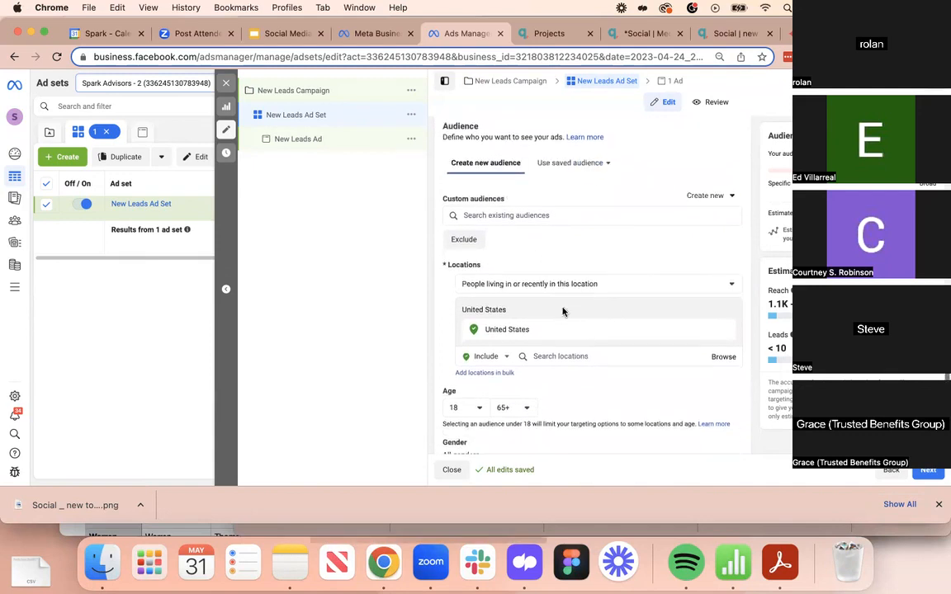
click(725, 313)
click(601, 318)
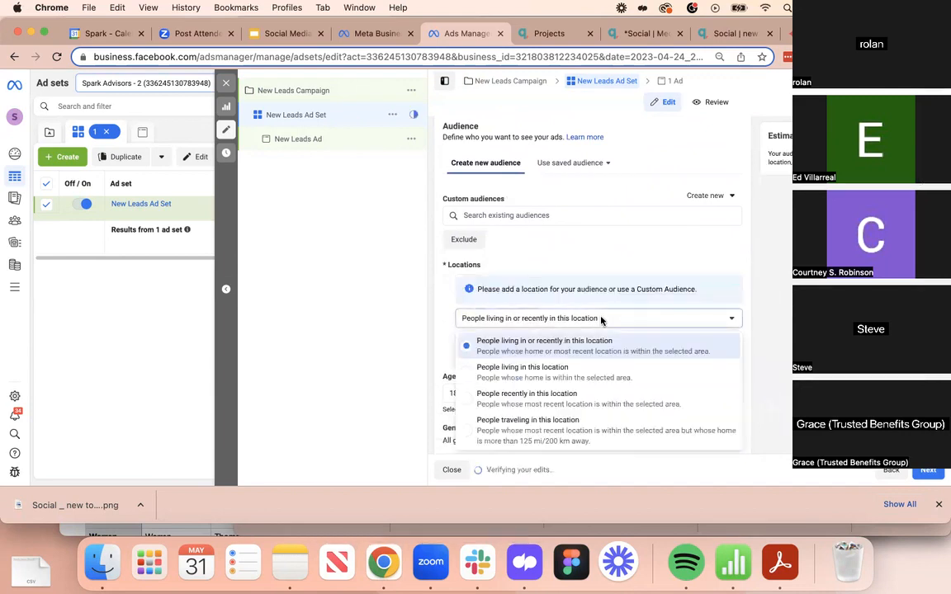
click(661, 312)
Add the state of California to the audience locations and remove the mistakenly added California Lane, Malvern entry
click(581, 341)
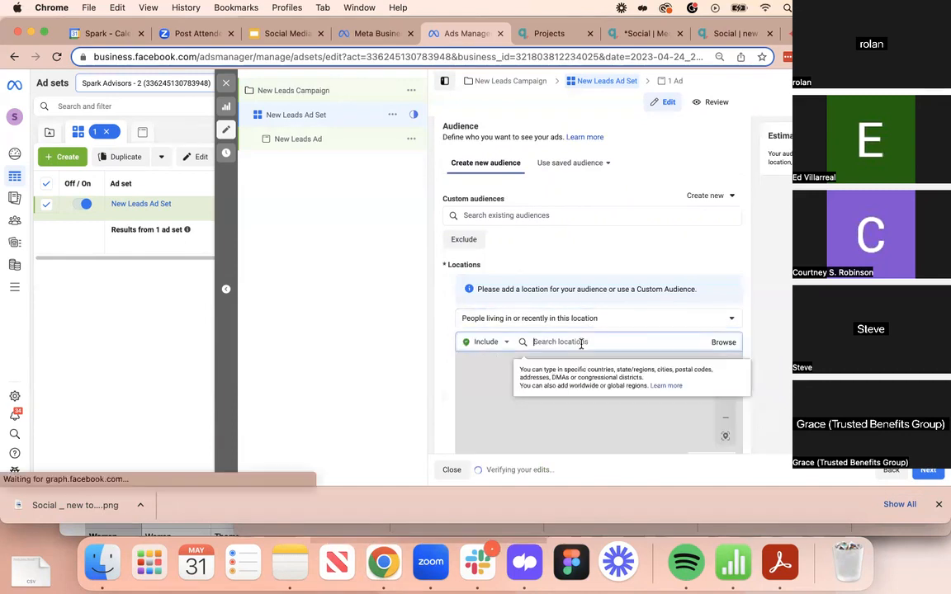
text(California)
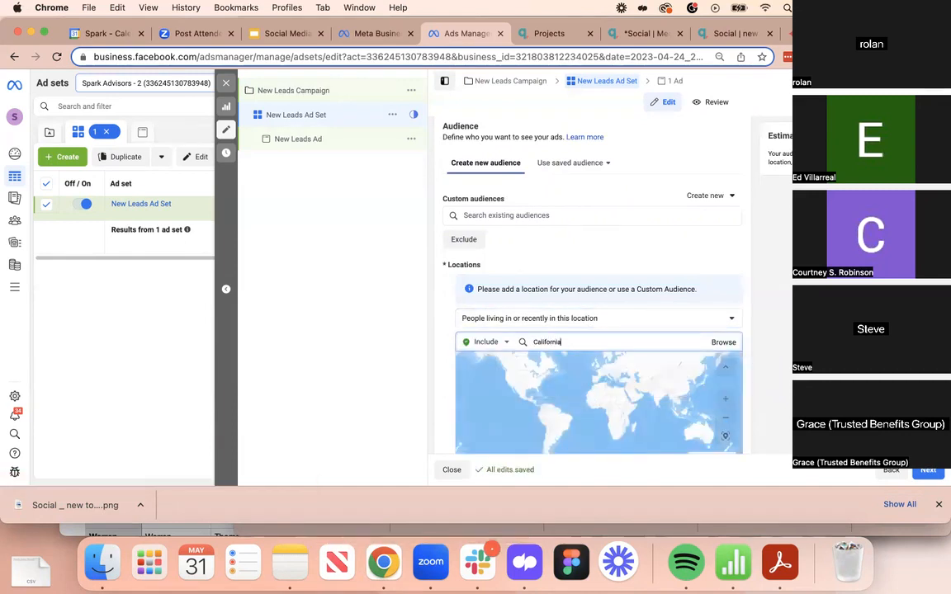
click(579, 367)
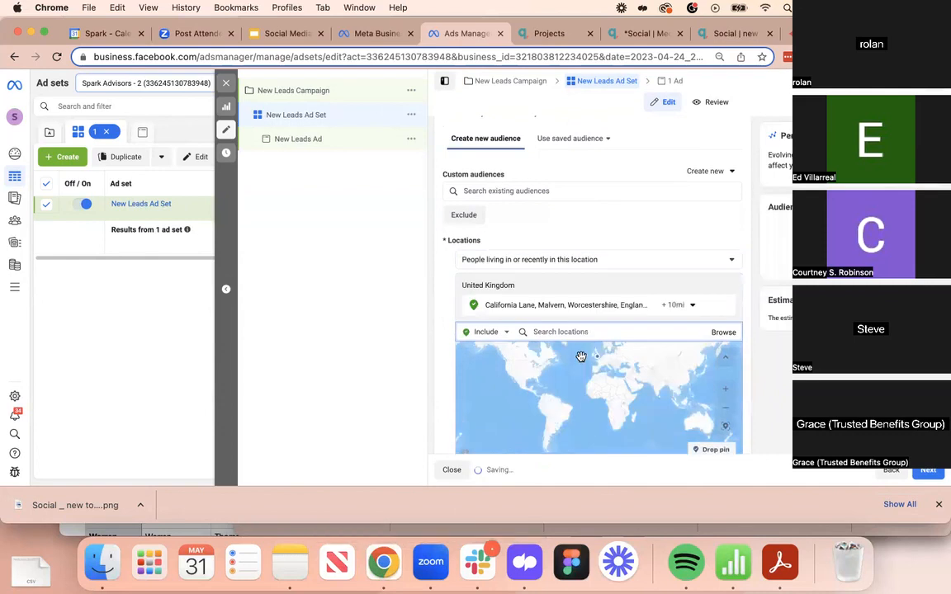
text(calirof)
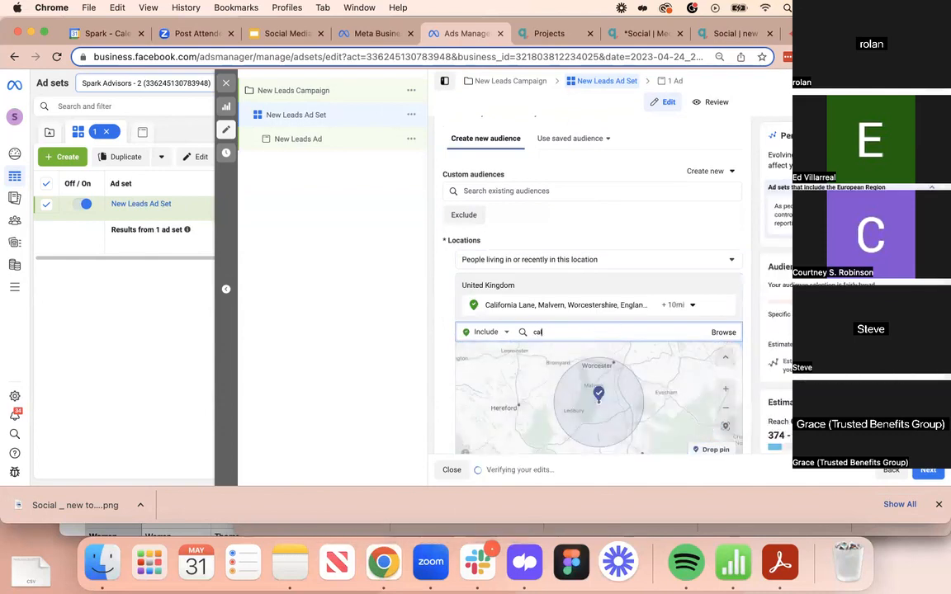
key(BackSpace)
key(BackSpace)
key(BackSpace)
text(for)
click(611, 355)
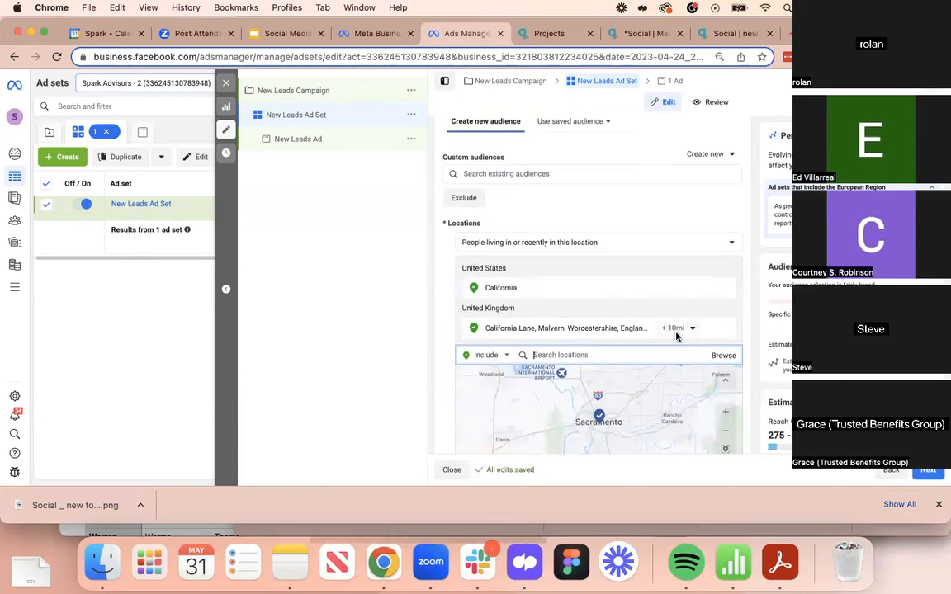
click(723, 329)
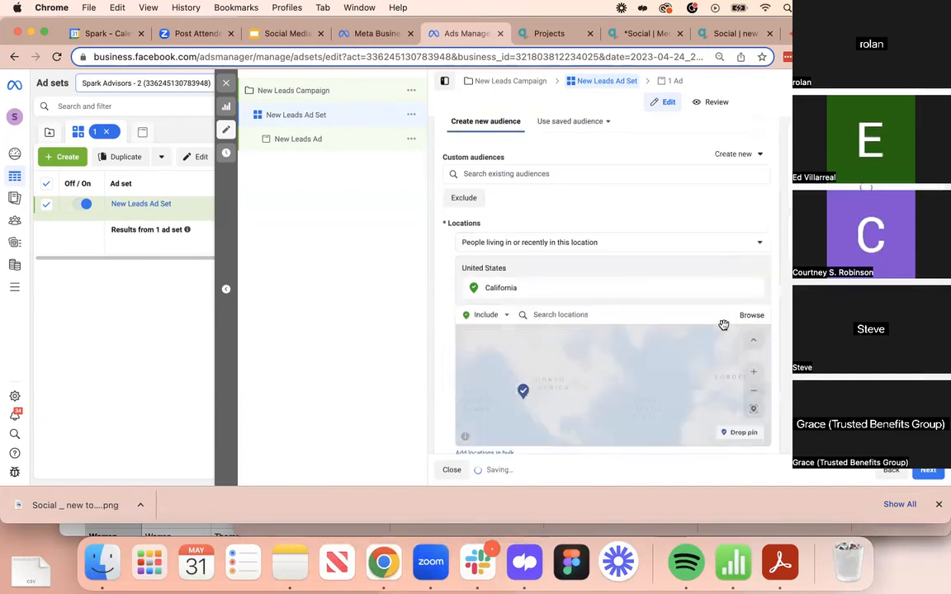
Set the audience's minimum age to 64
scroll(731, 306, down, 2)
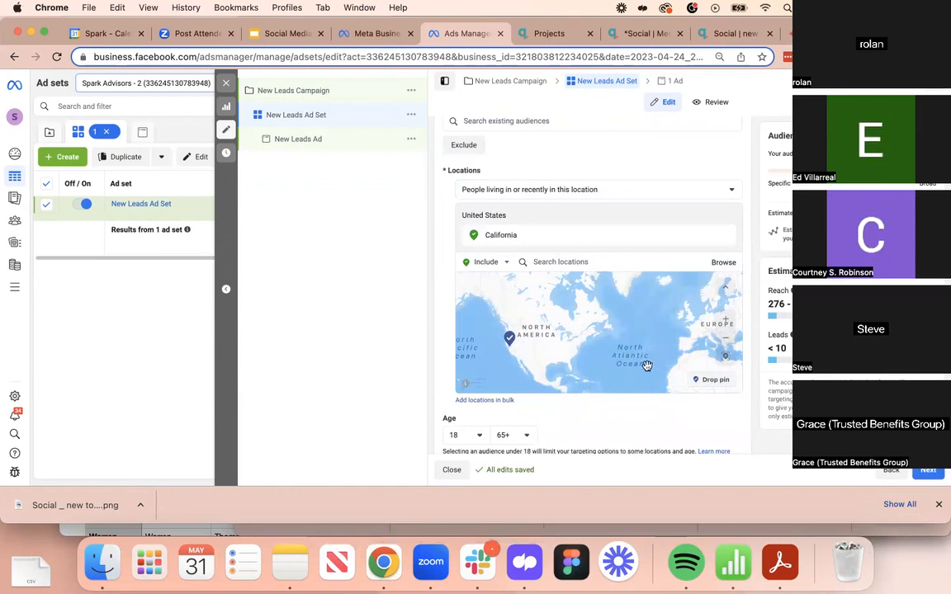
scroll(640, 450, down, 1)
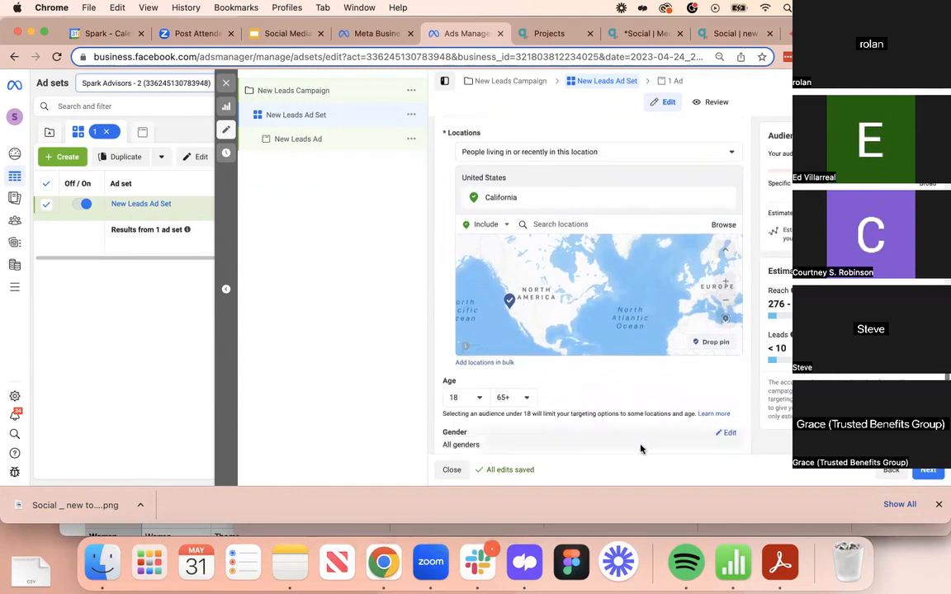
click(480, 398)
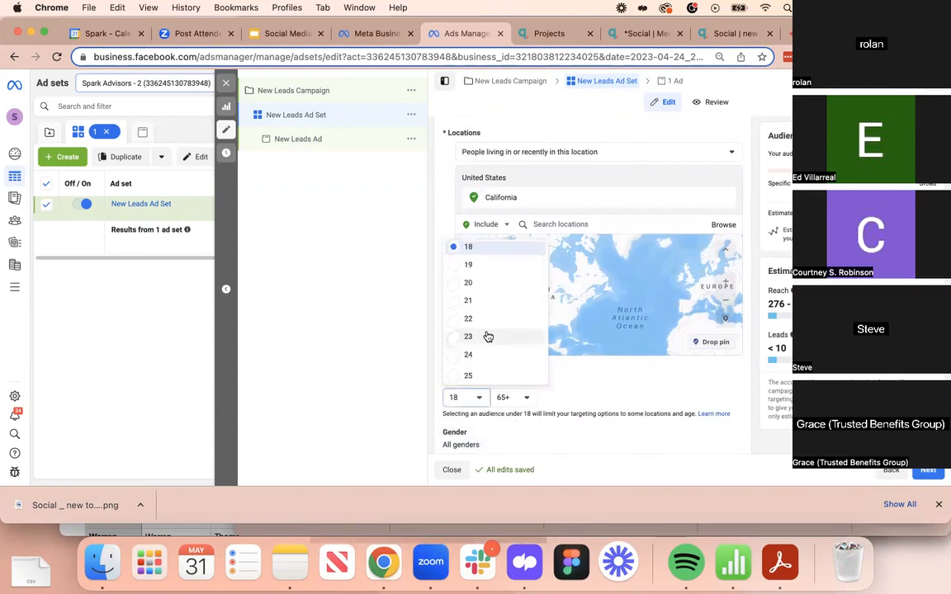
scroll(487, 337, down, 8)
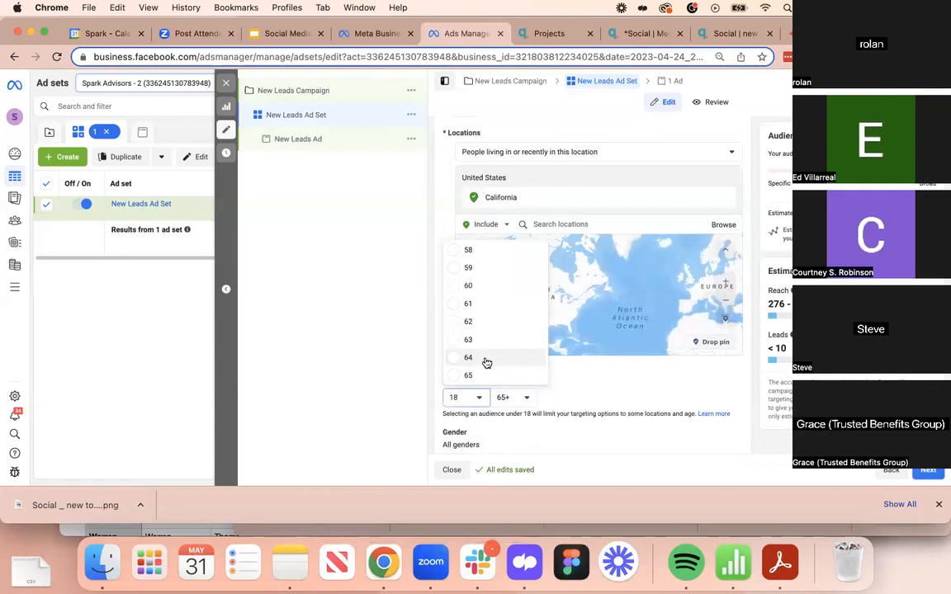
click(486, 359)
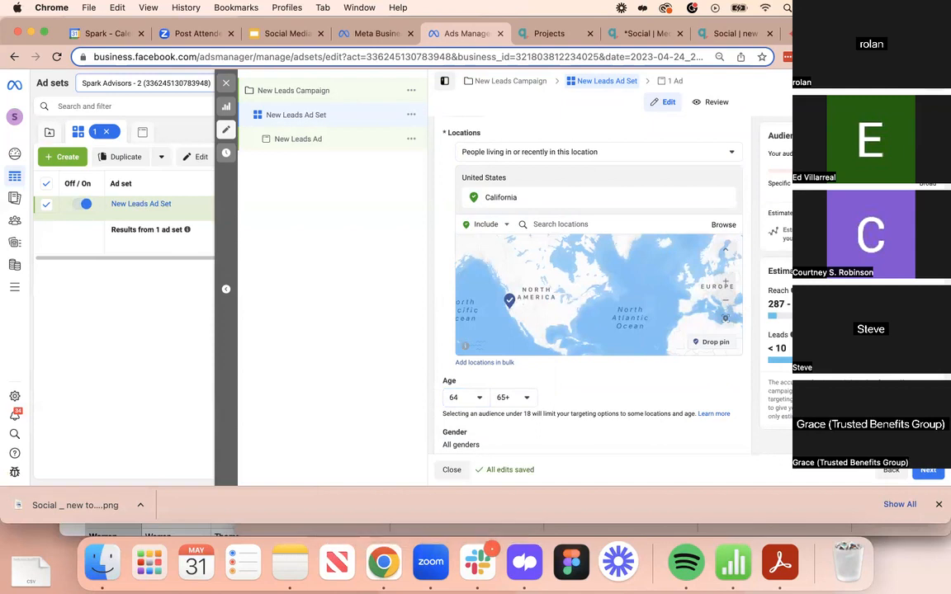
Try a daily budget of $20 for the ad set and restore it to $15
scroll(526, 244, up, 5)
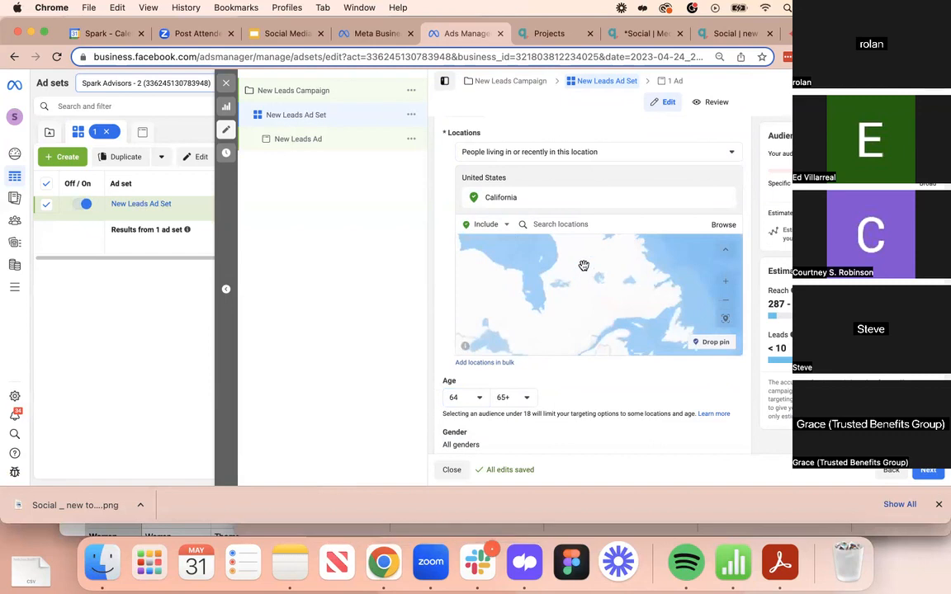
scroll(605, 134, up, 5)
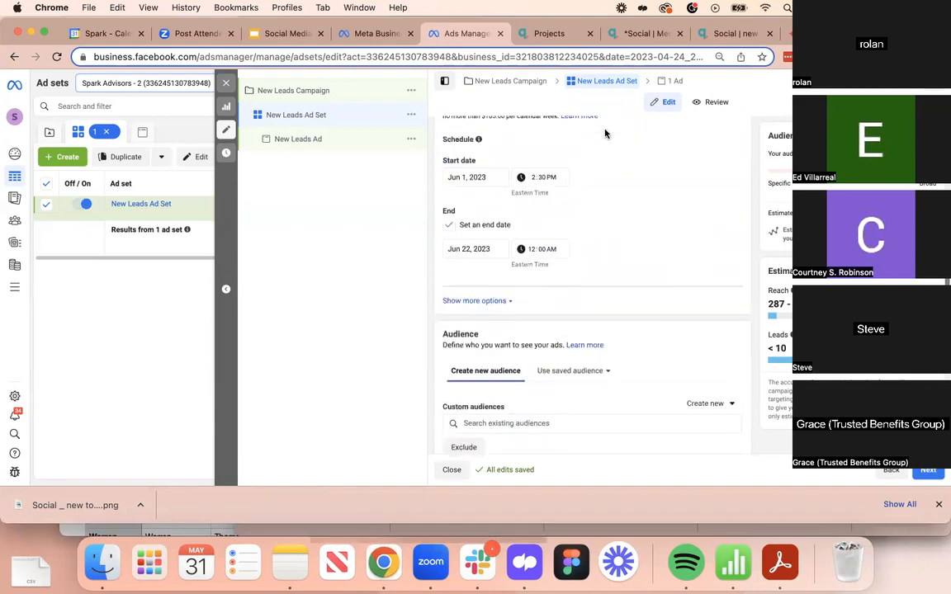
click(609, 263)
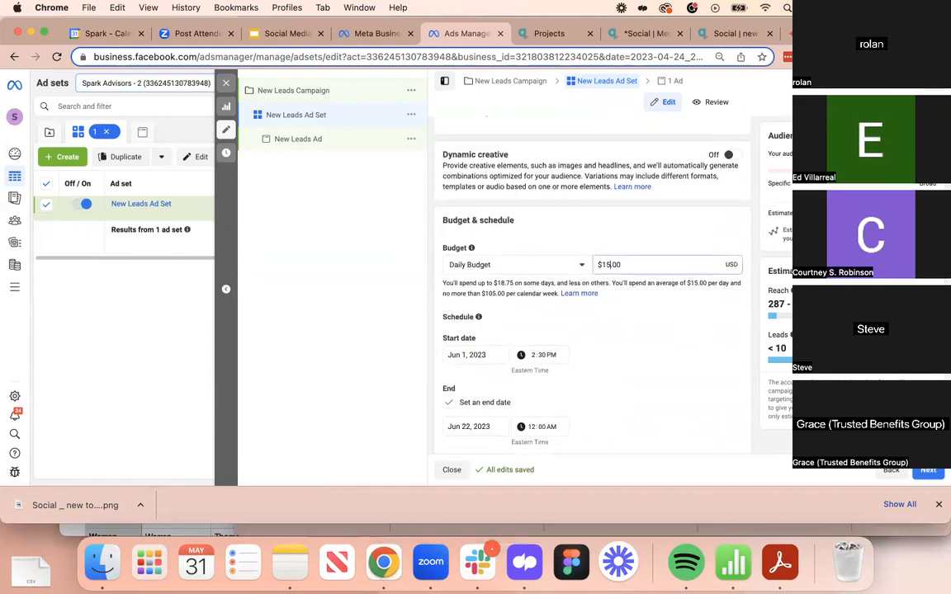
text(20)
key(BackSpace)
key(BackSpace)
text(15)
Review the ad set's schedule, audience location, age, detailed targeting, language and placement settings
scroll(645, 314, down, 10)
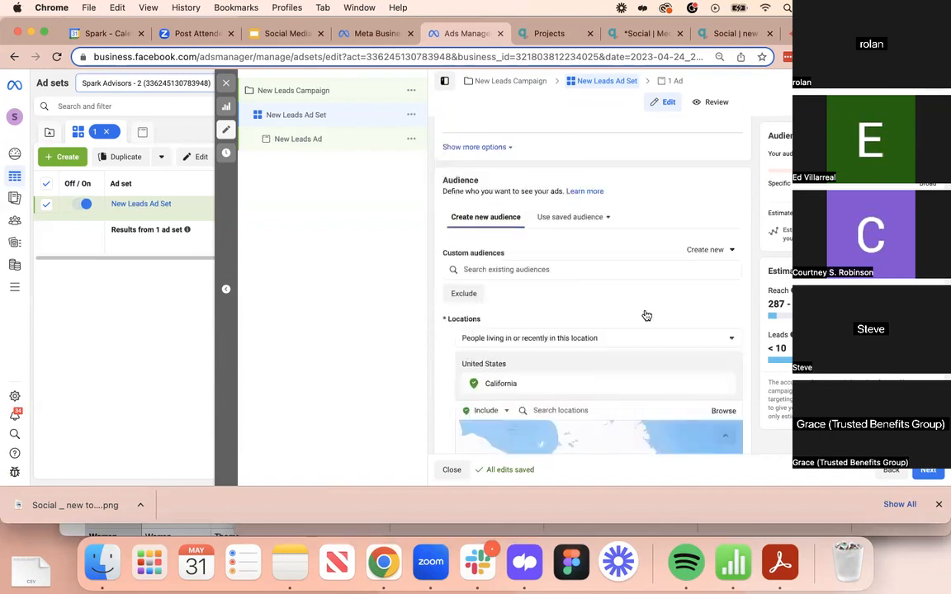
scroll(612, 405, down, 3)
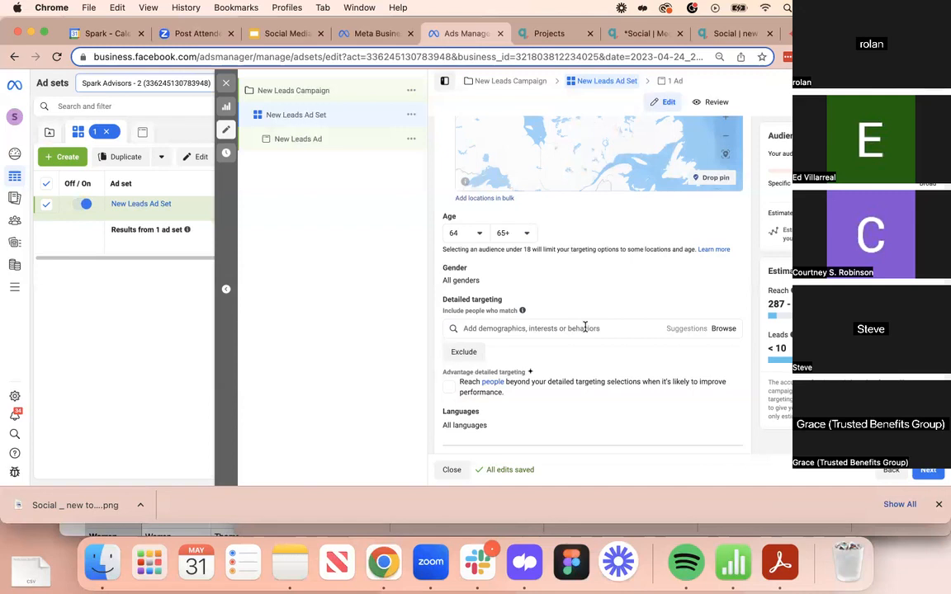
scroll(585, 328, down, 3)
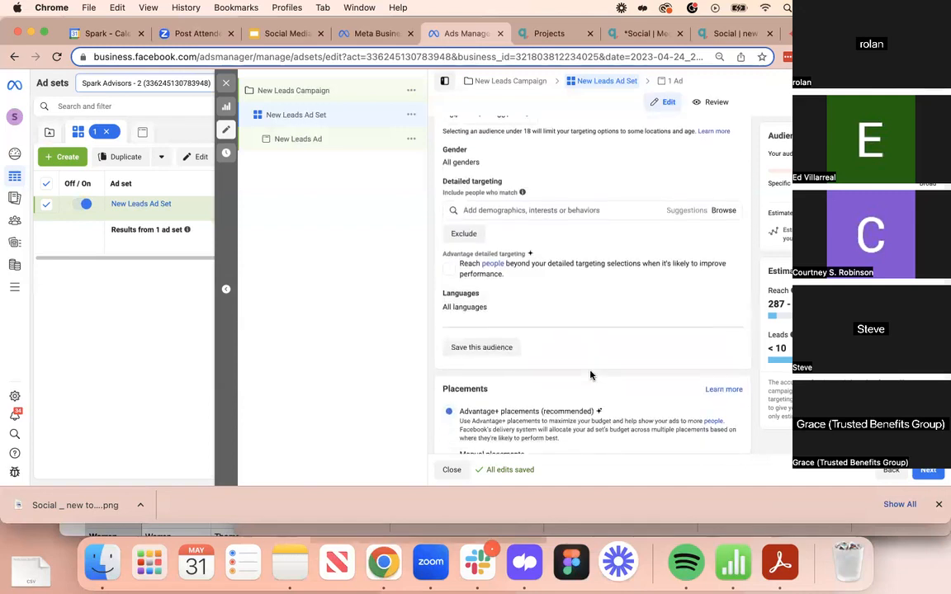
scroll(467, 305, down, 1)
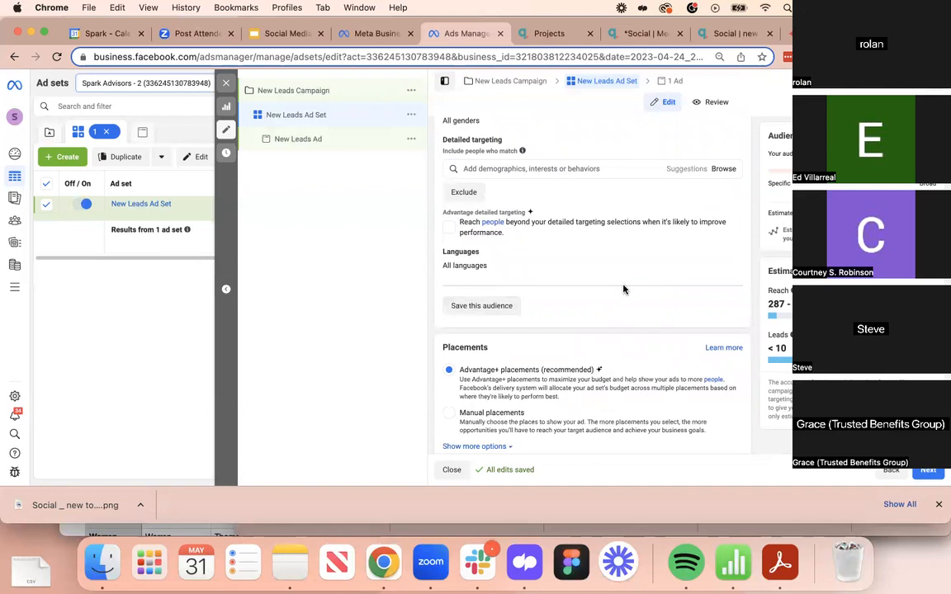
scroll(624, 289, down, 1)
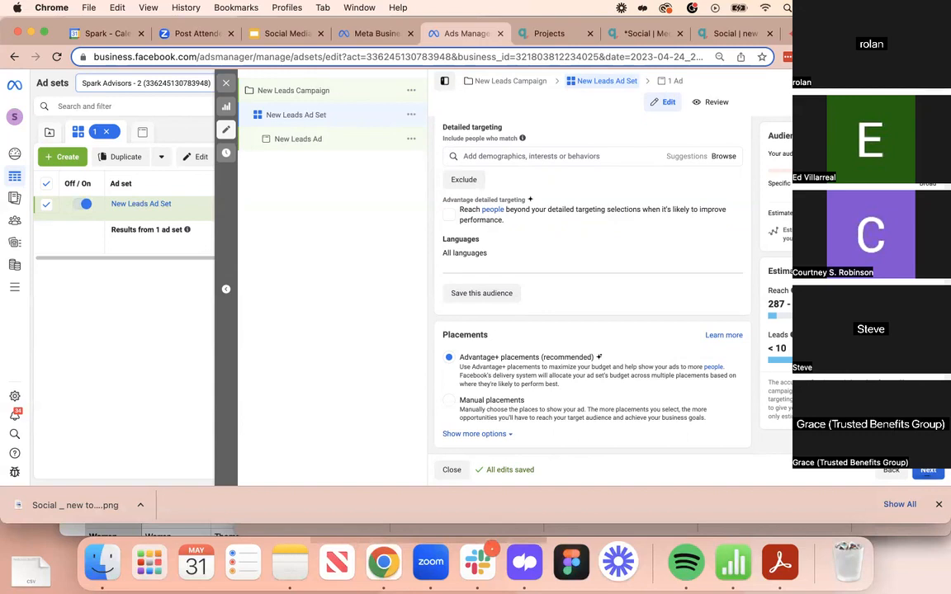
scroll(716, 357, up, 2)
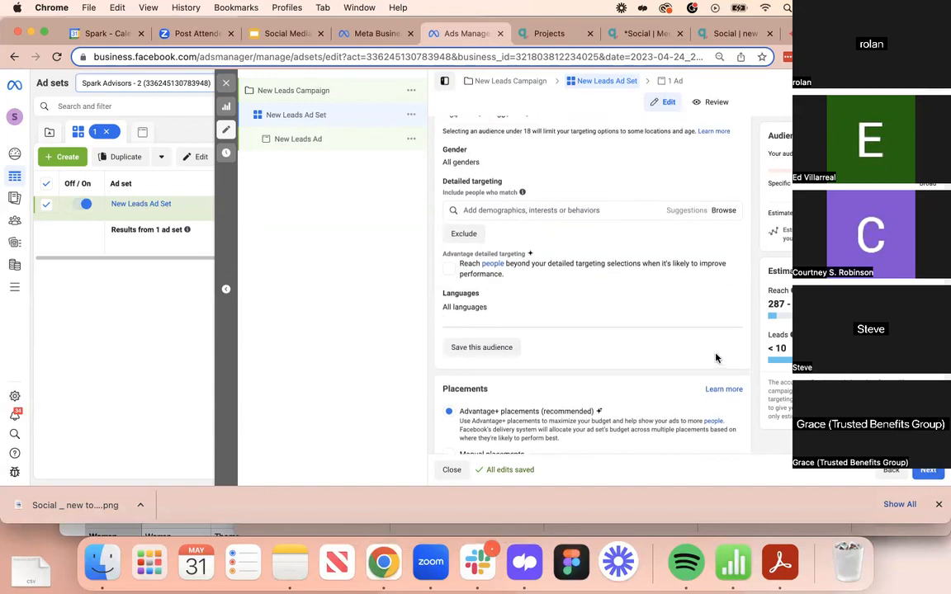
scroll(716, 357, up, 5)
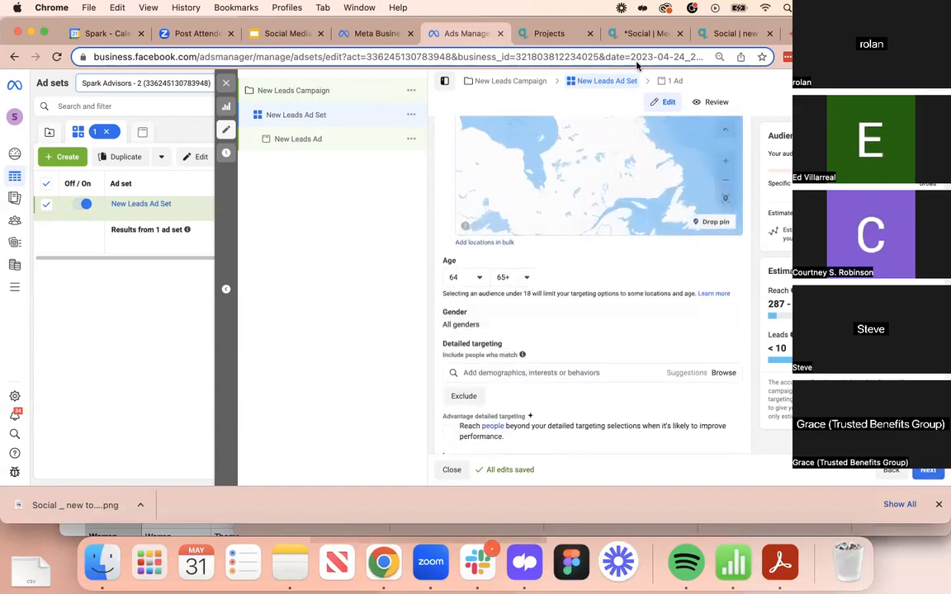
scroll(619, 256, up, 10)
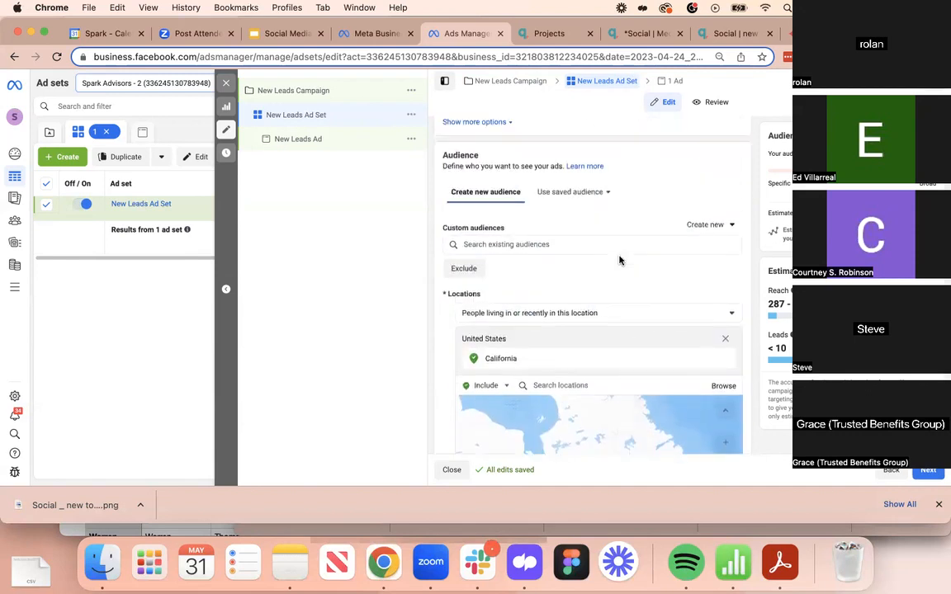
scroll(619, 260, up, 5)
scroll(619, 260, down, 4)
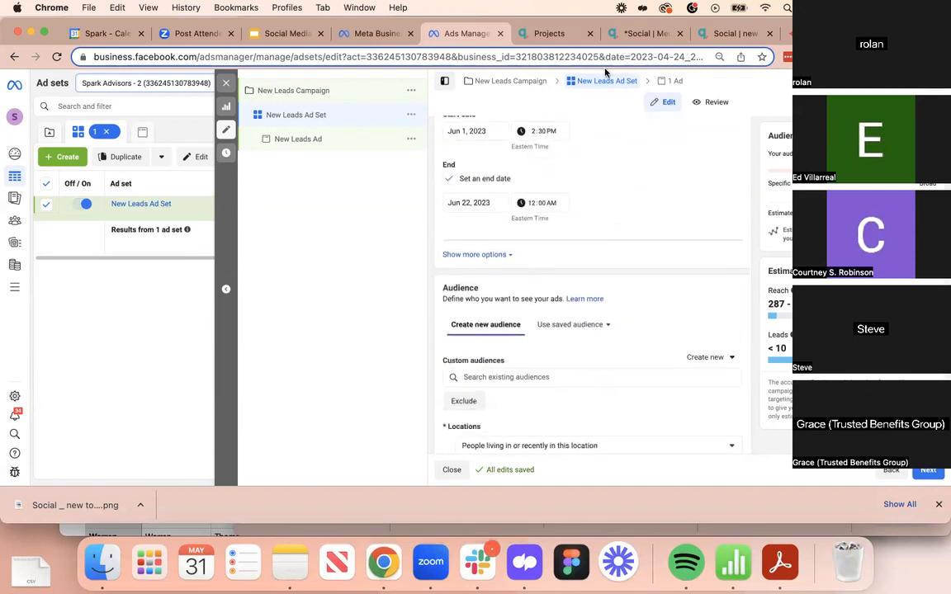
scroll(599, 295, down, 8)
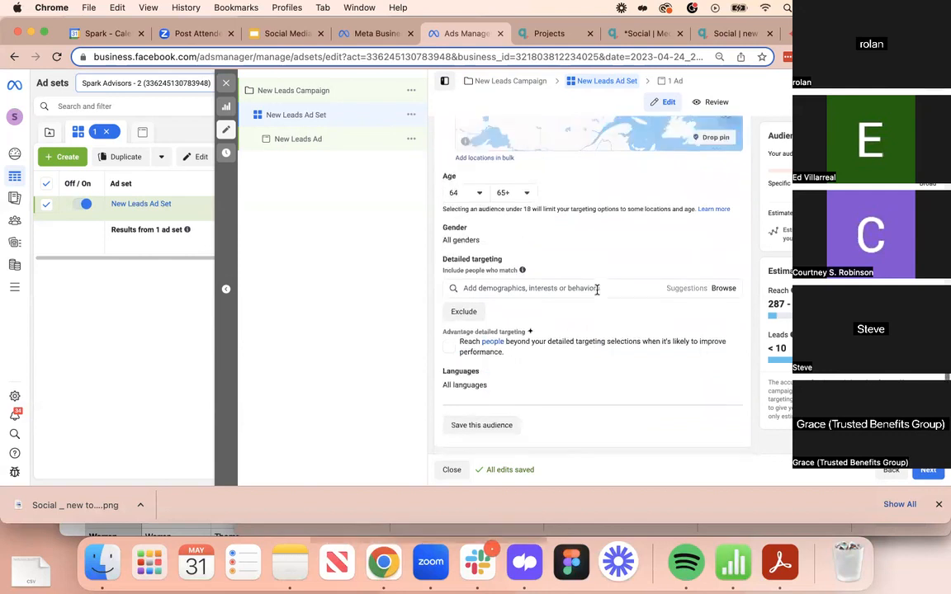
scroll(595, 291, up, 5)
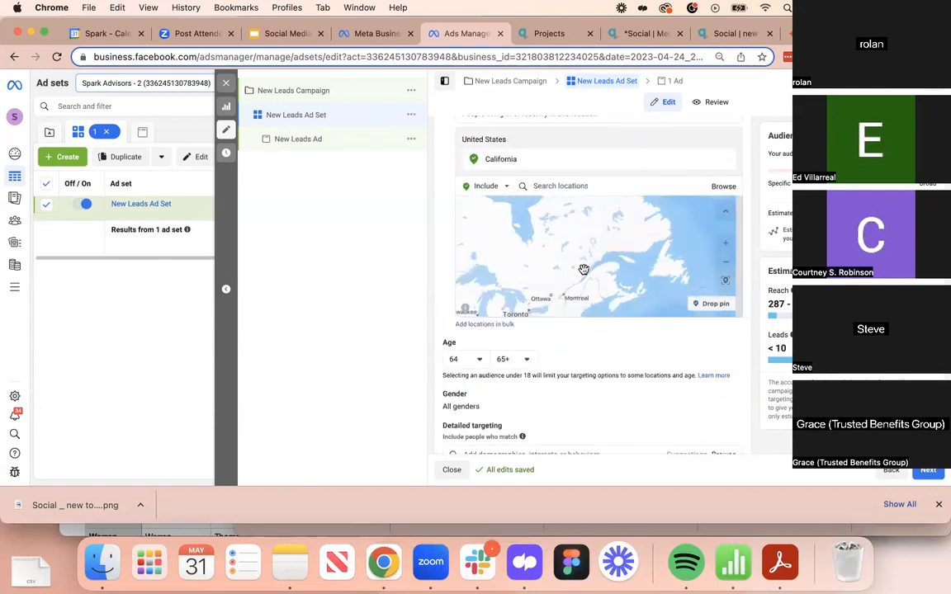
scroll(575, 384, down, 3)
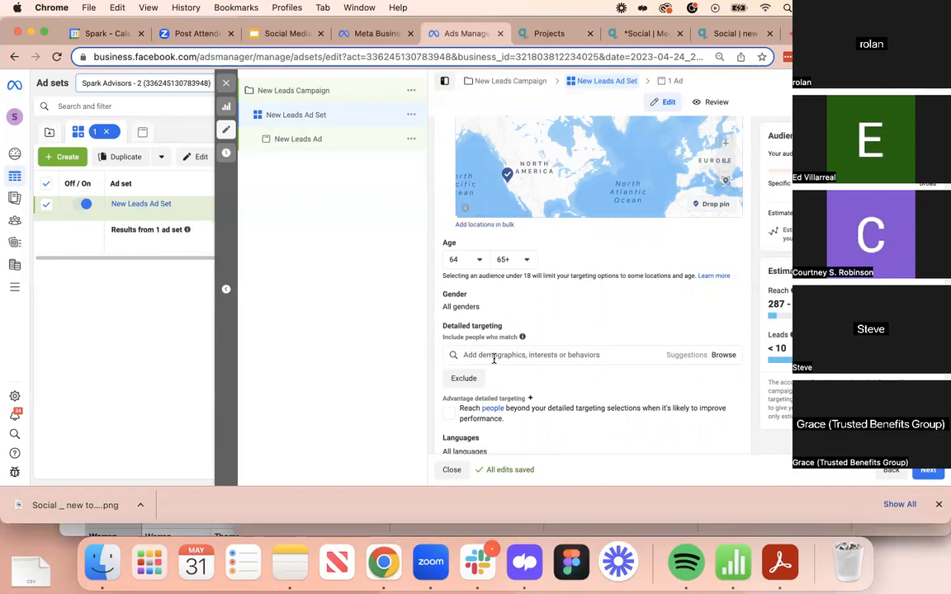
scroll(644, 397, down, 3)
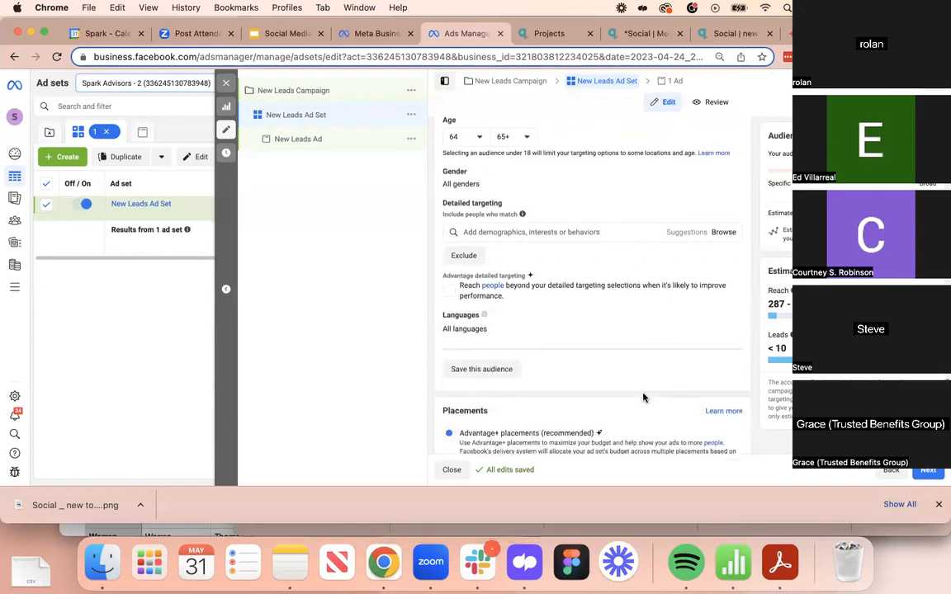
scroll(642, 397, down, 2)
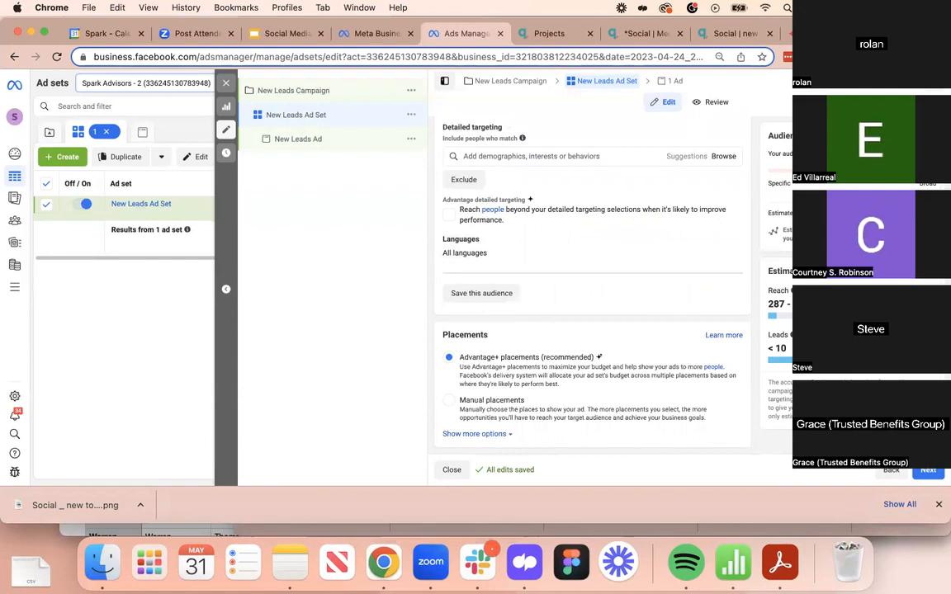
Proceed from the ad set to the New Leads Ad and view its identity and ad setup settings
click(931, 476)
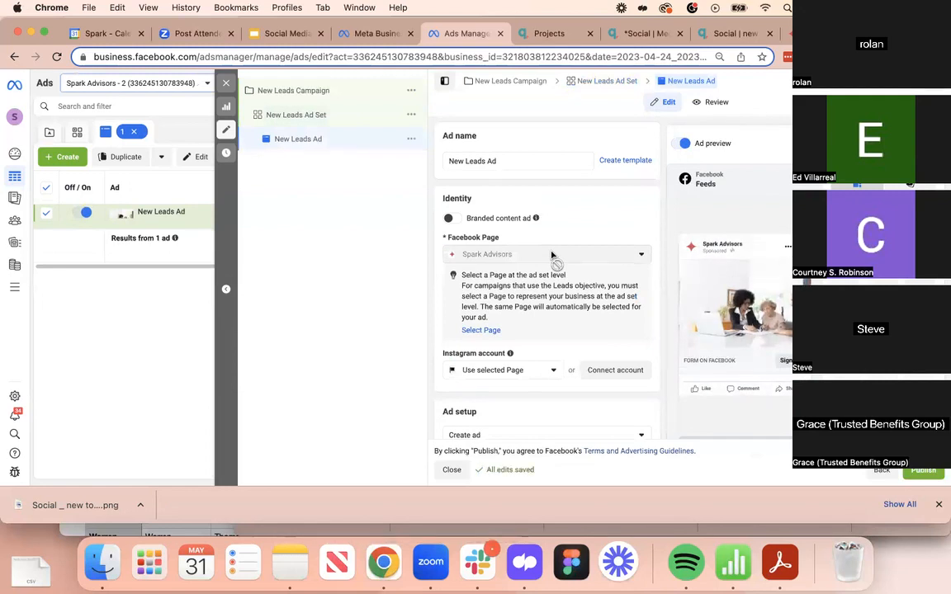
scroll(551, 255, down, 2)
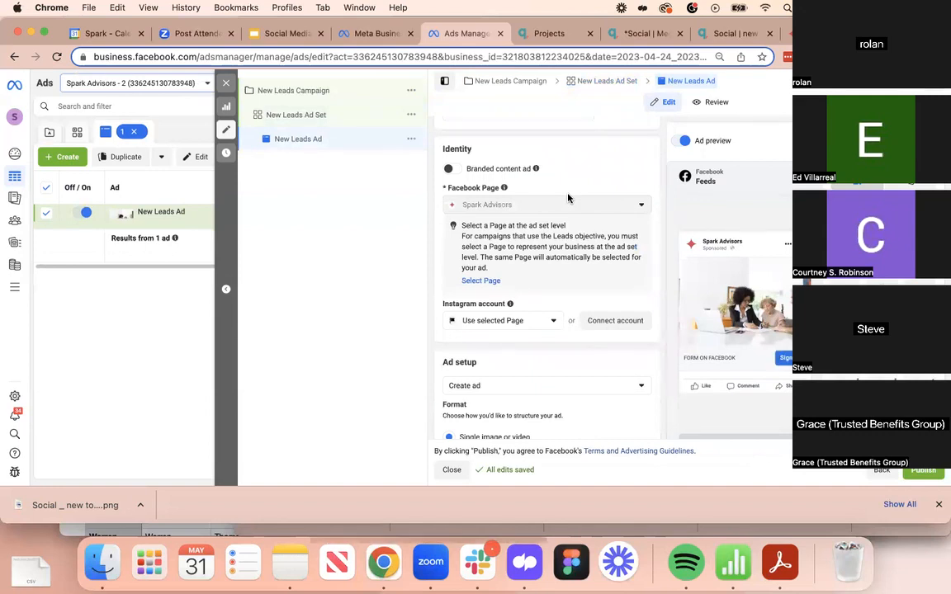
Remove all existing media from the New Leads Ad's creative
scroll(569, 389, down, 4)
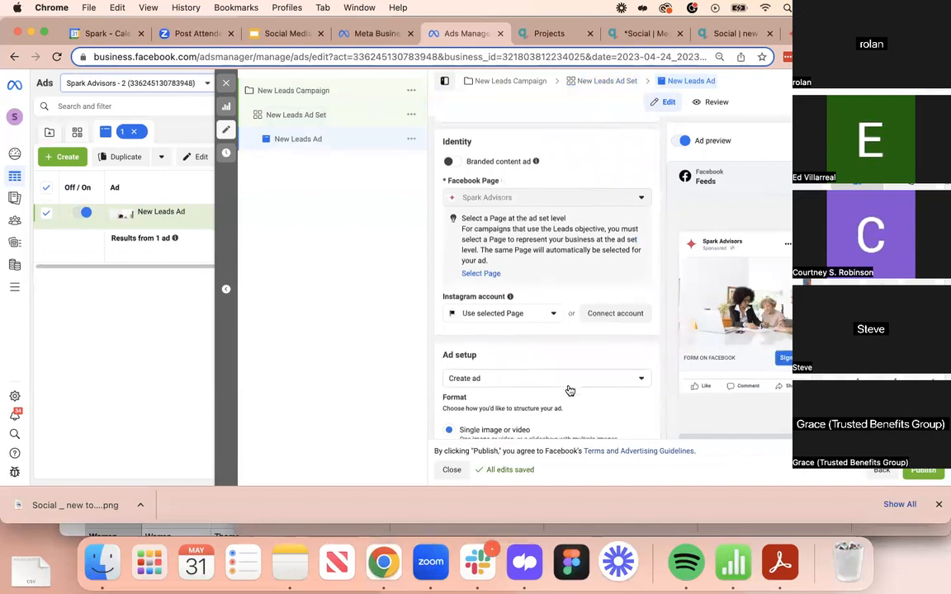
scroll(570, 388, down, 1)
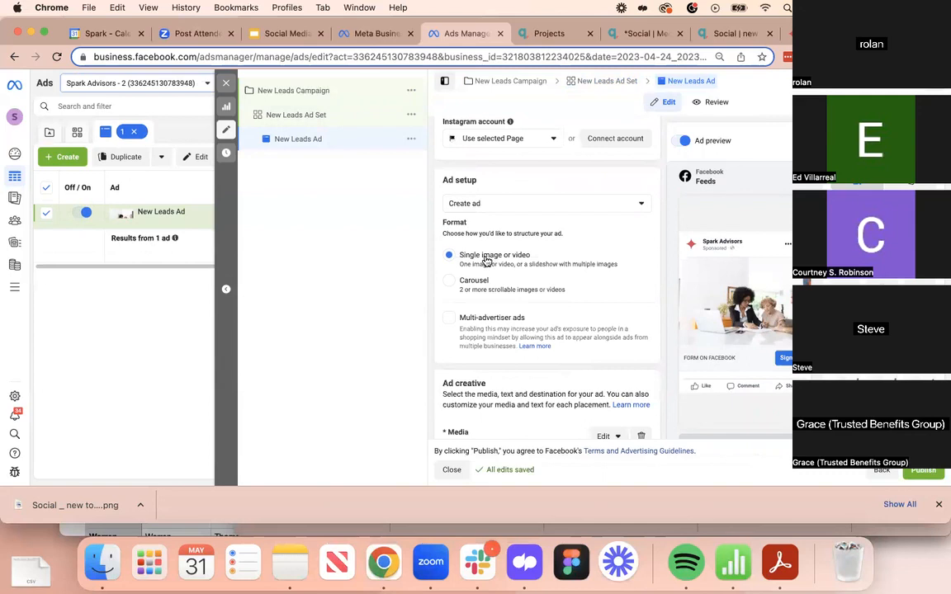
scroll(486, 261, down, 5)
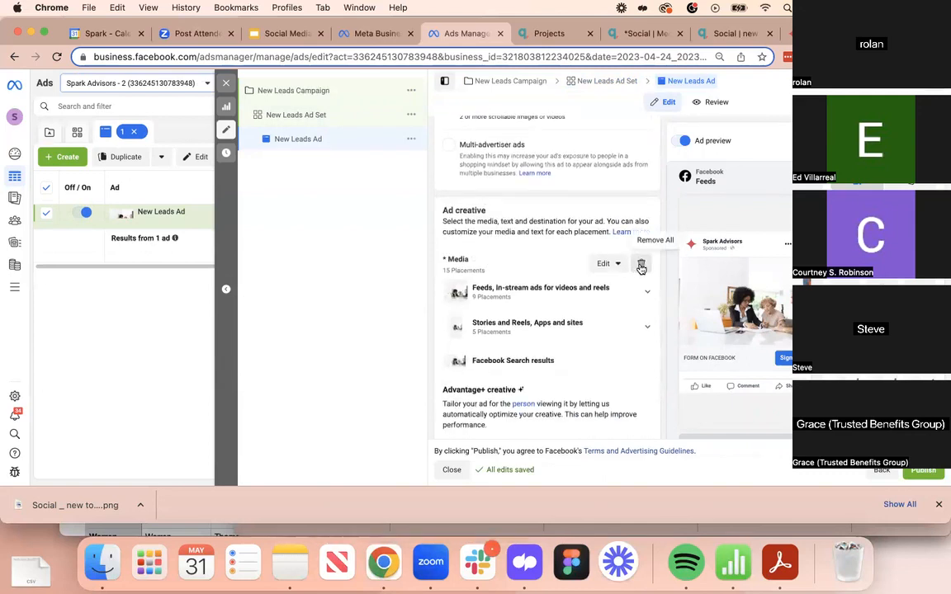
click(641, 265)
Add an image to the ad by uploading the downloaded "Social _ new to" PNG
click(496, 277)
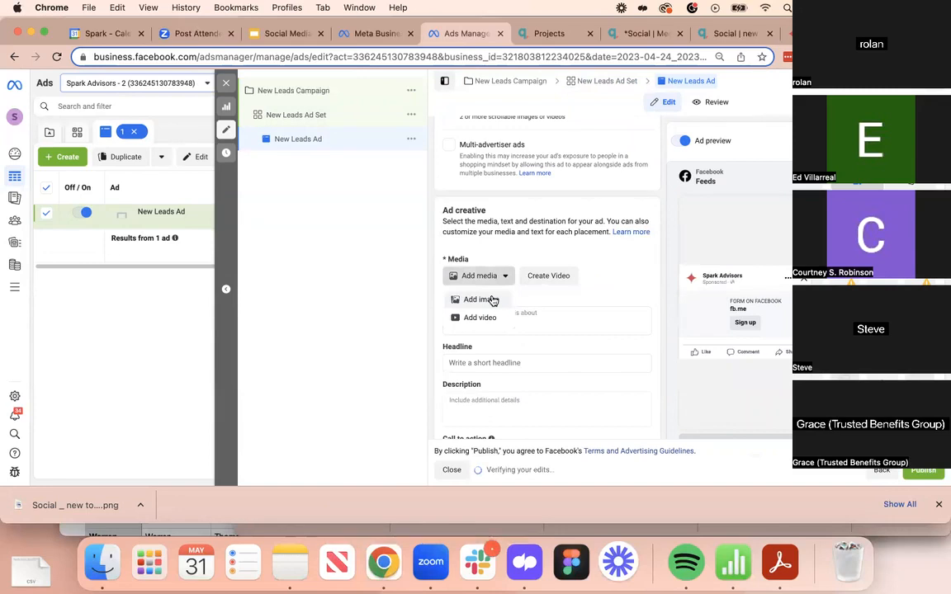
click(481, 299)
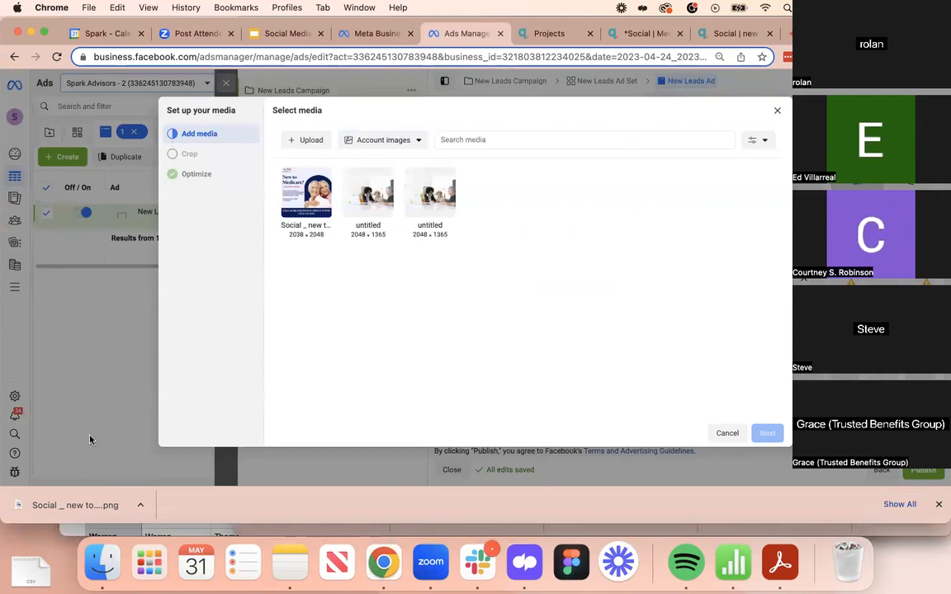
drag(58, 505, 483, 247)
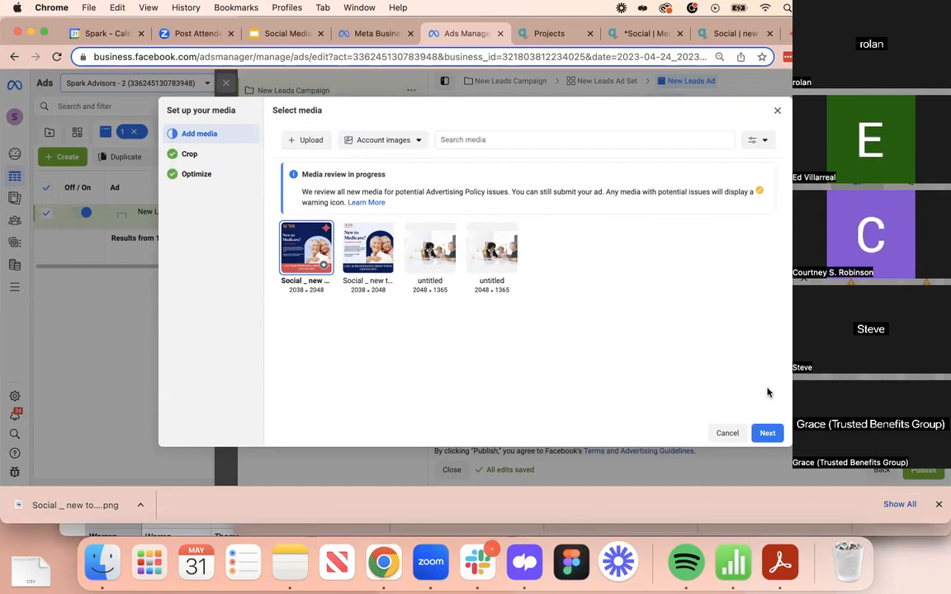
Use the original crop for Stories and Reels and for Search results, and finish the media setup with the default optimizations
click(767, 434)
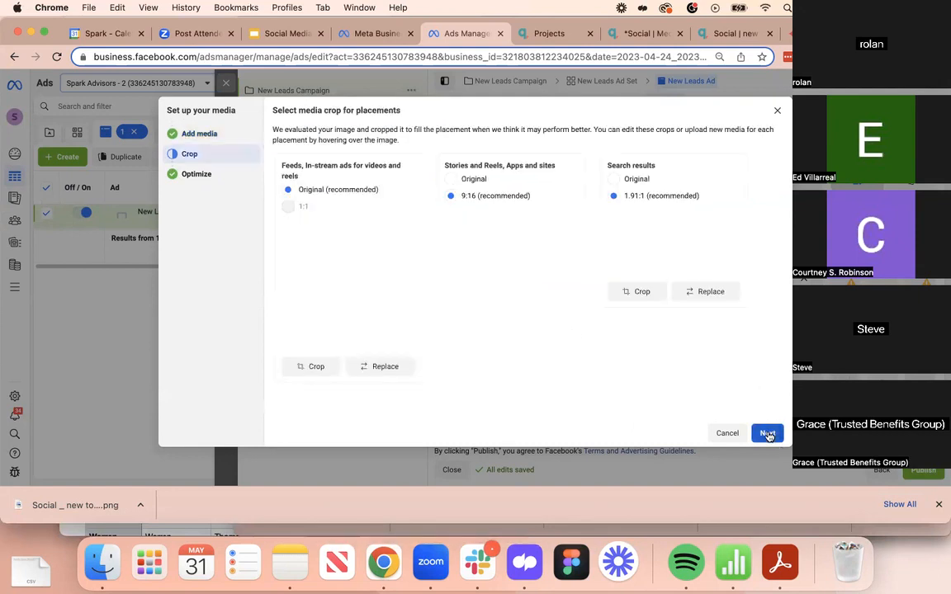
click(475, 182)
click(639, 182)
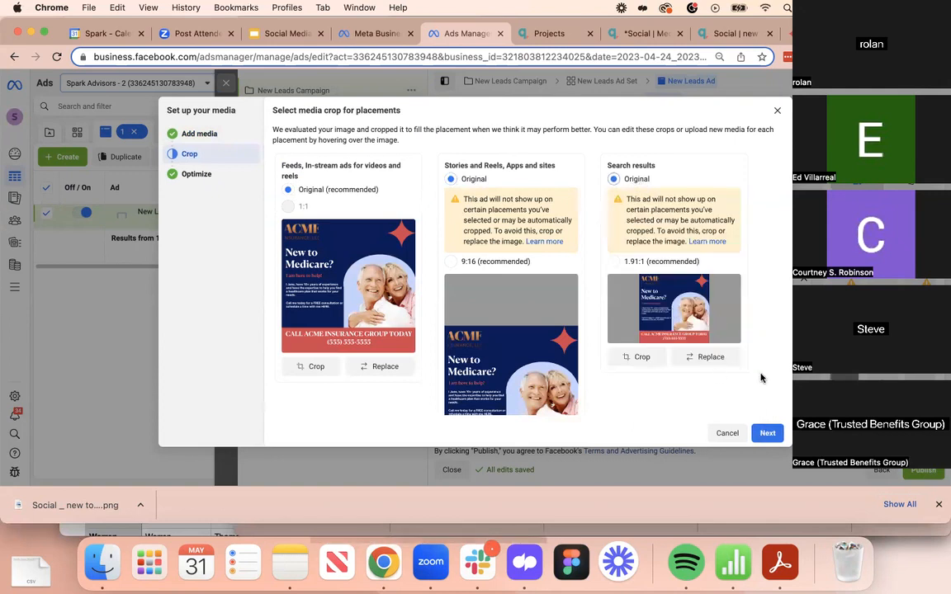
click(767, 434)
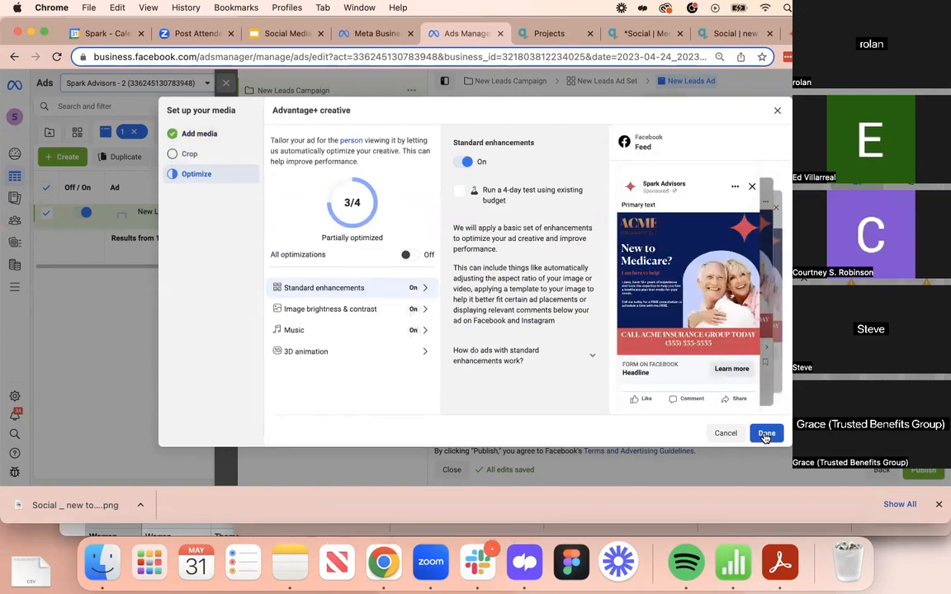
click(765, 435)
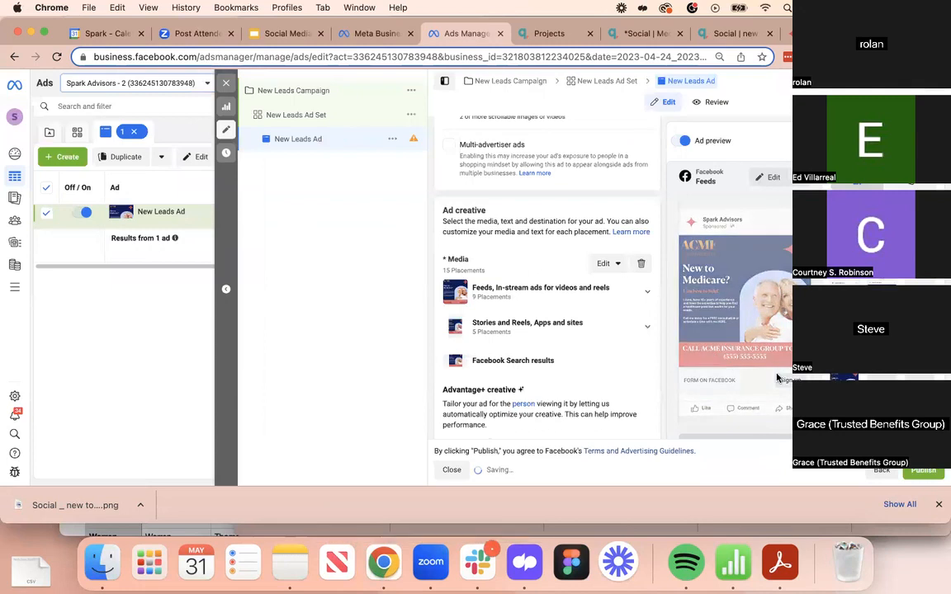
Write the ad's primary text as "New to Medicare? I am here to help!"
scroll(556, 365, down, 1)
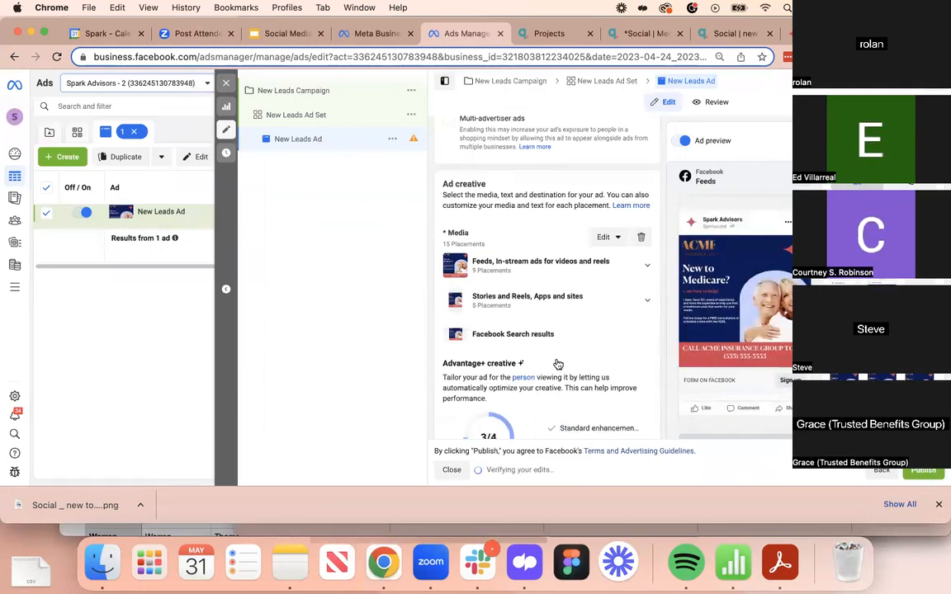
scroll(561, 334, down, 3)
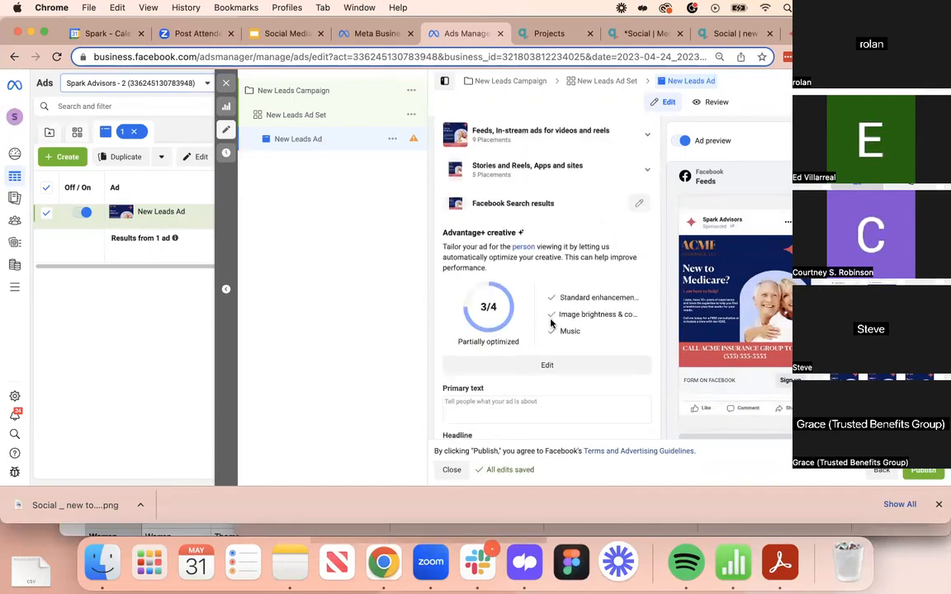
scroll(582, 364, down, 1)
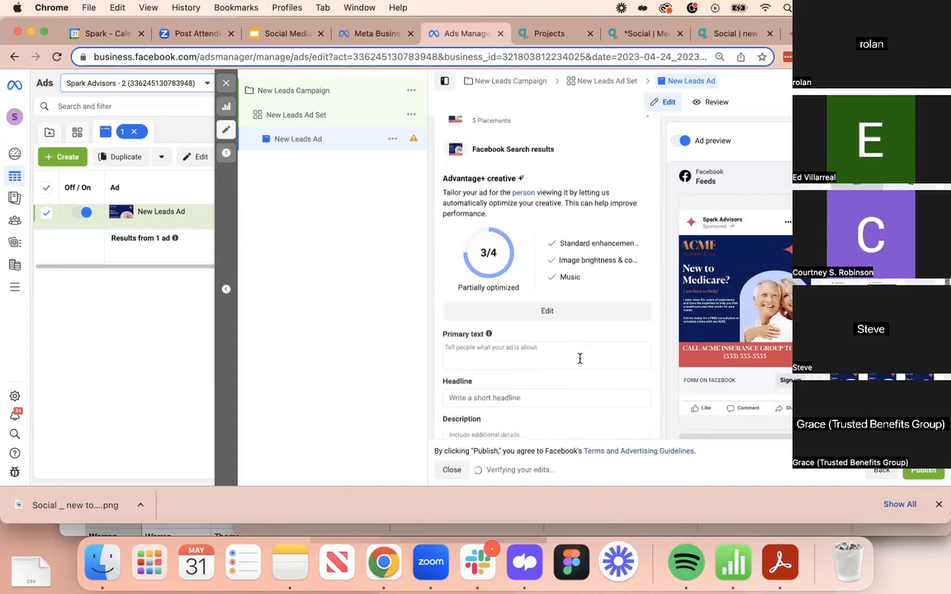
click(580, 359)
scroll(566, 300, down, 2)
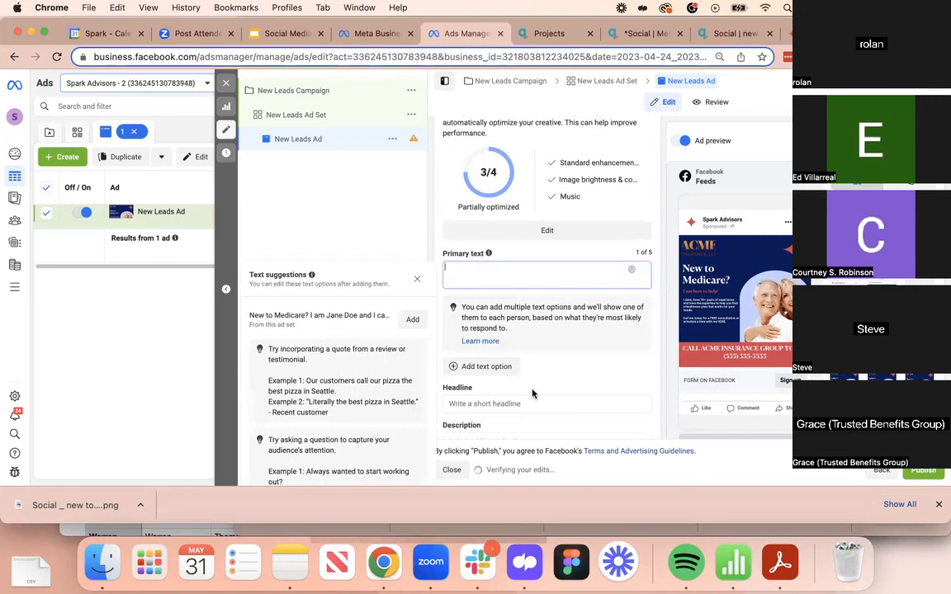
text(New )
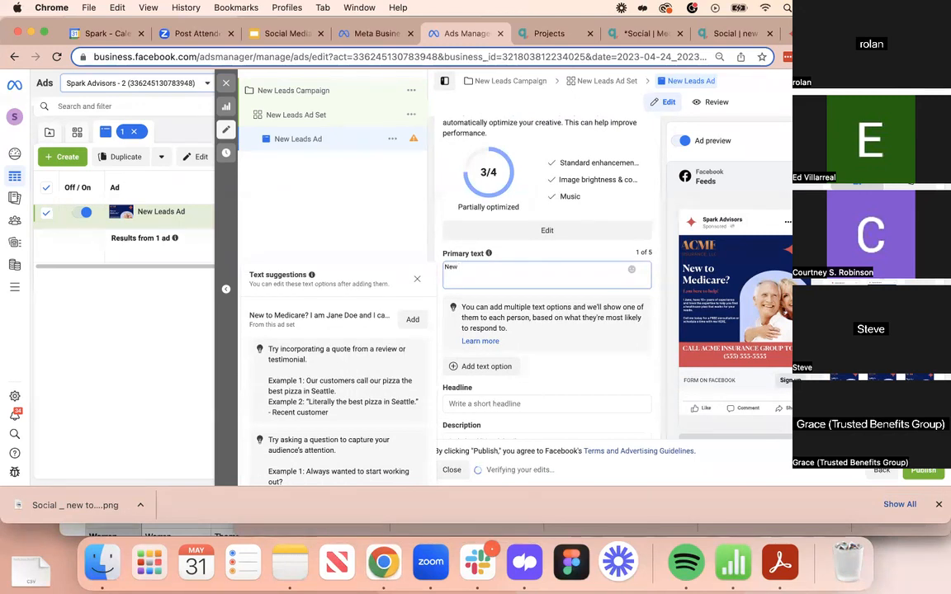
text(to Medicare? I am here to help )
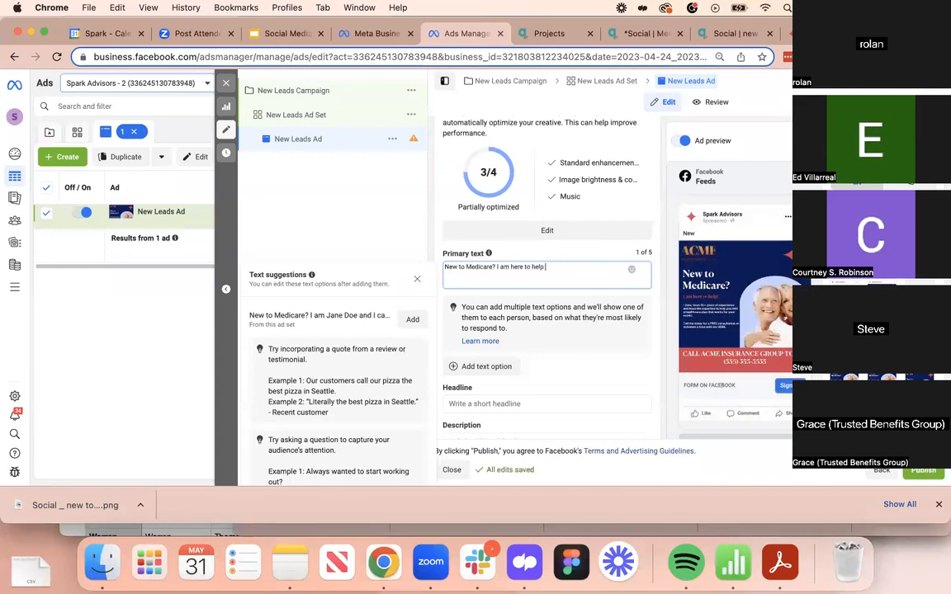
text(!)
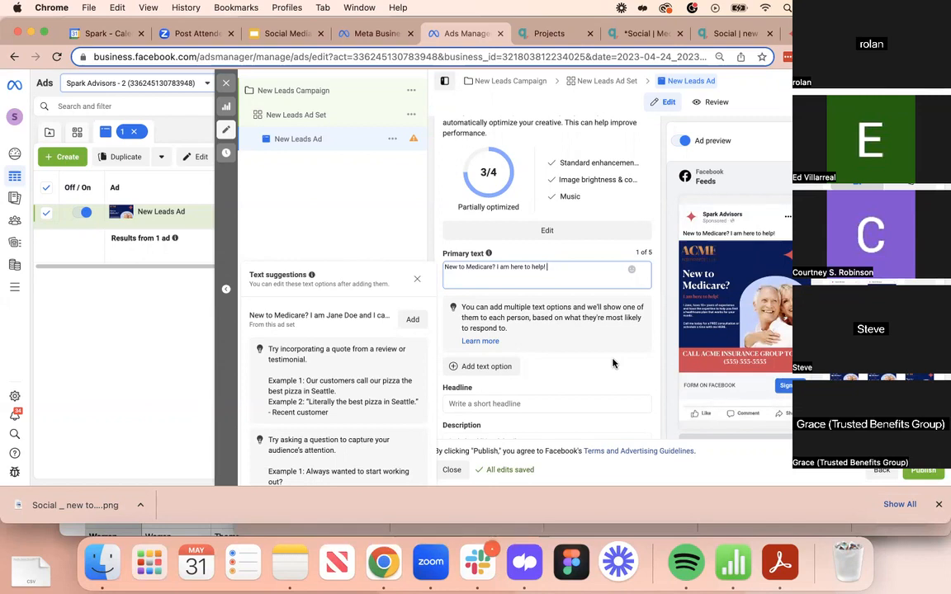
Set the ad's headline to "Your Medicare questions answered"
scroll(609, 377, down, 2)
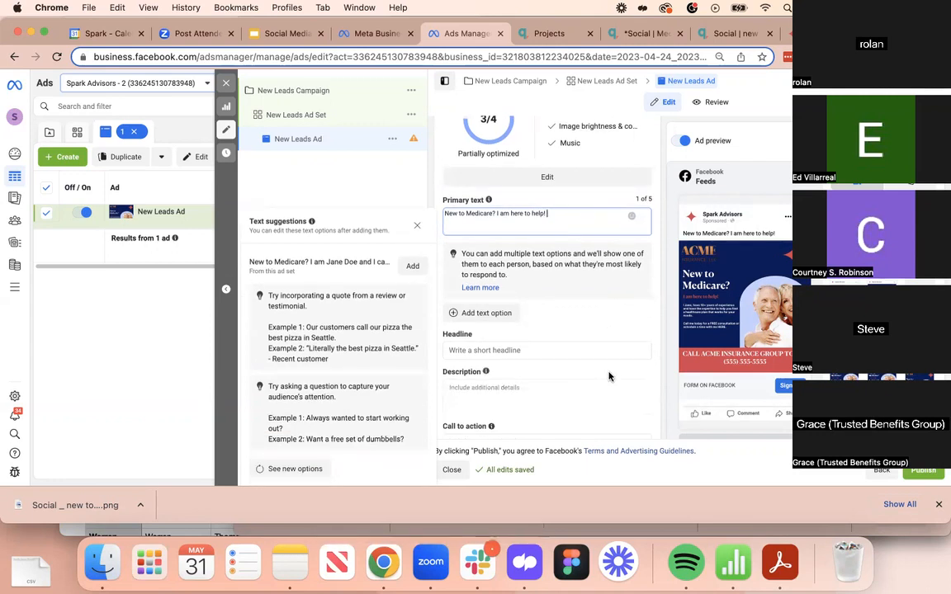
click(530, 350)
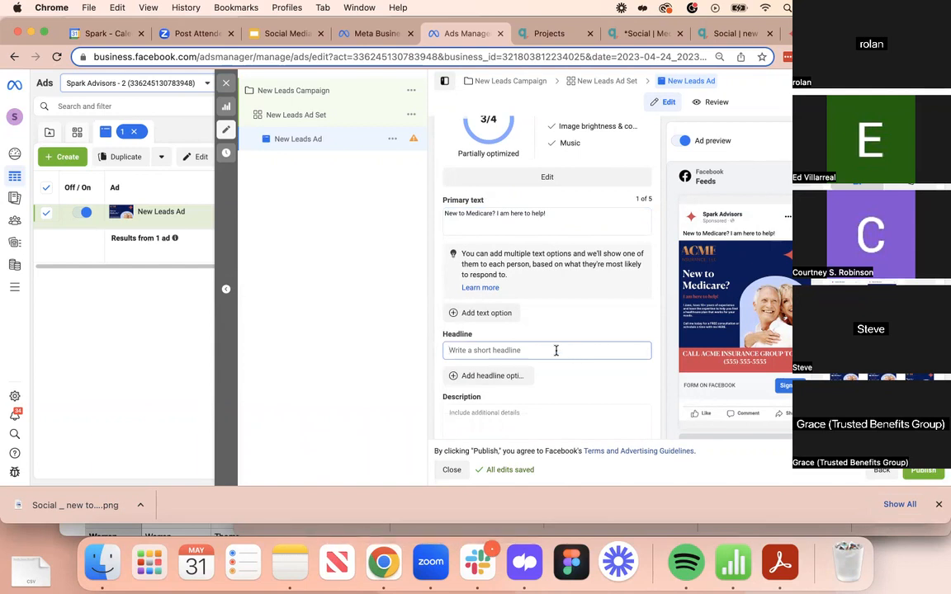
text(Your Medicare questions answered)
Set the ad's call to action to Learn more, leaving the description empty
scroll(596, 369, down, 2)
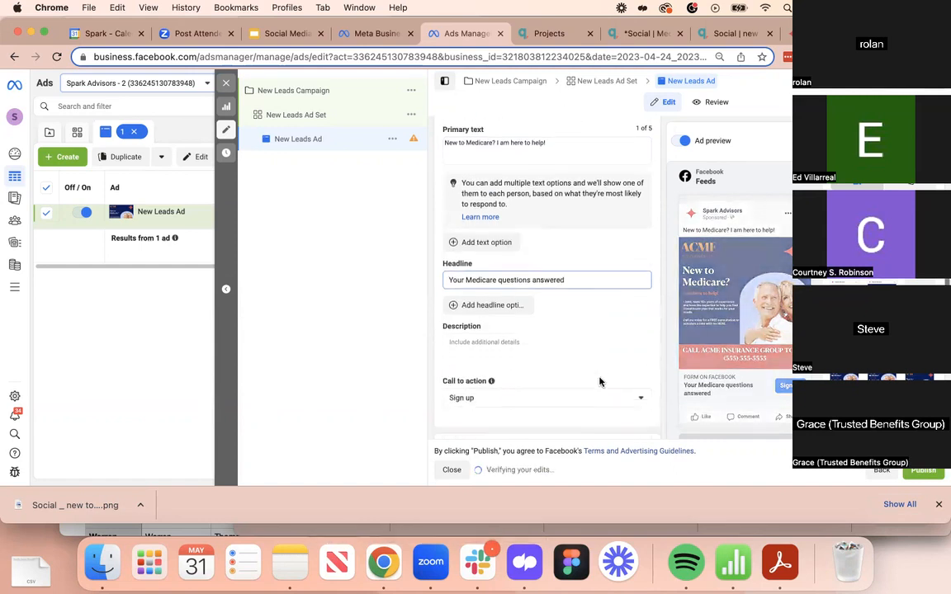
scroll(600, 381, down, 1)
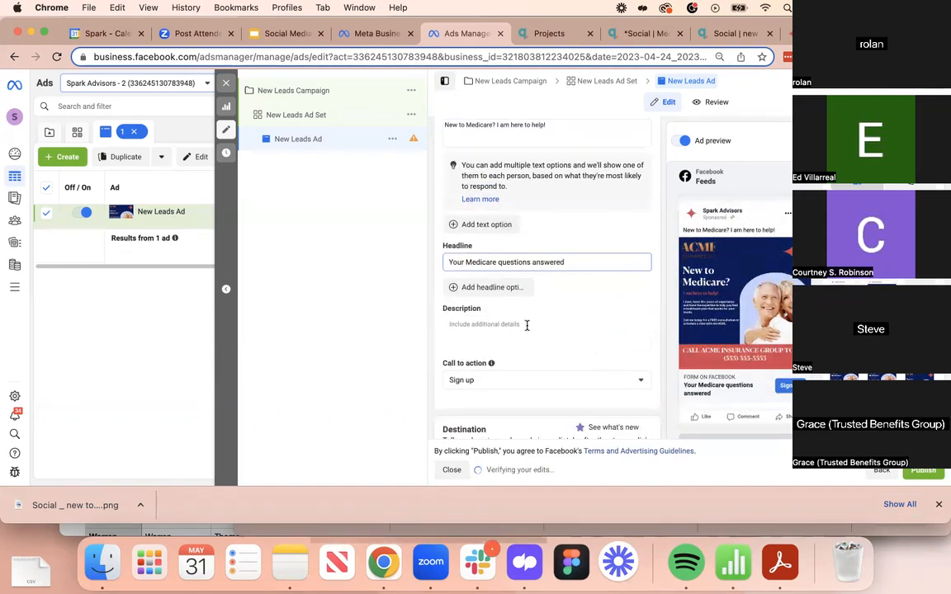
scroll(526, 326, down, 1)
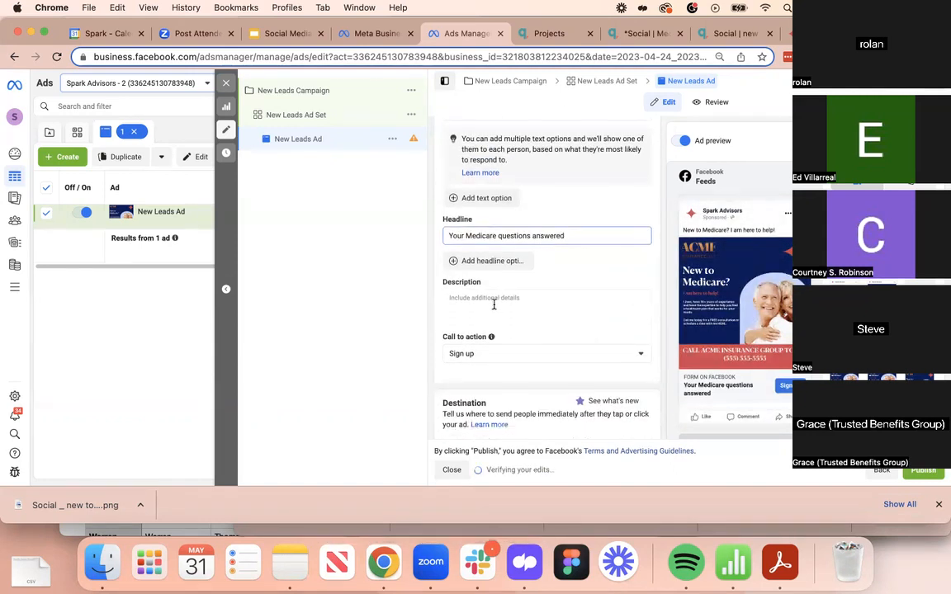
scroll(495, 318, down, 1)
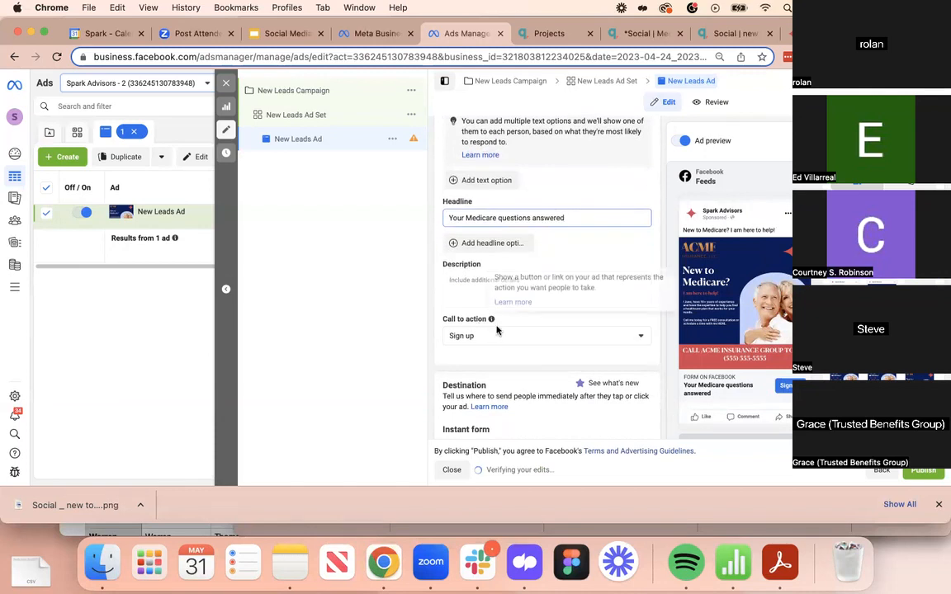
click(500, 335)
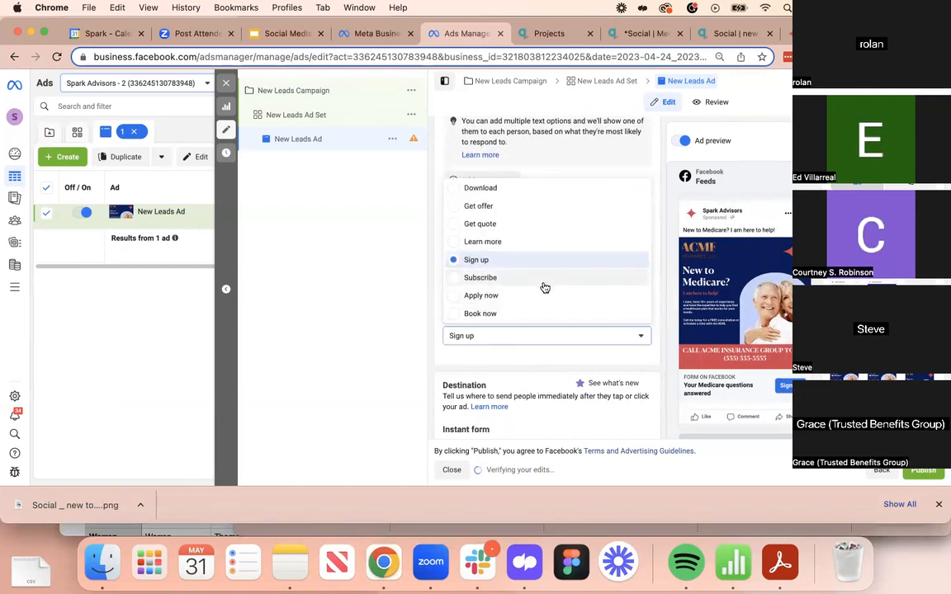
click(534, 242)
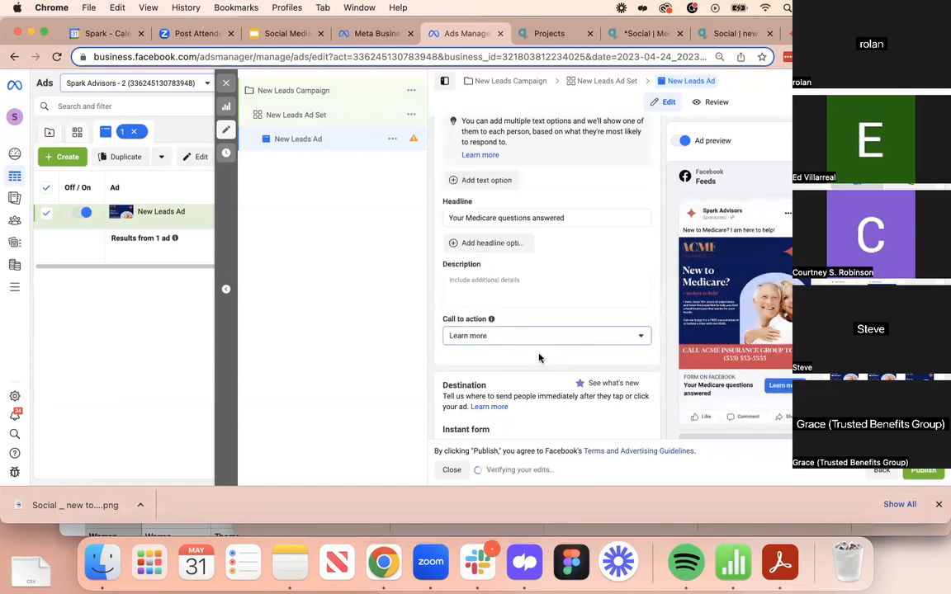
Start a new instant form for the ad's destination and name it "TEST"
scroll(535, 375, down, 2)
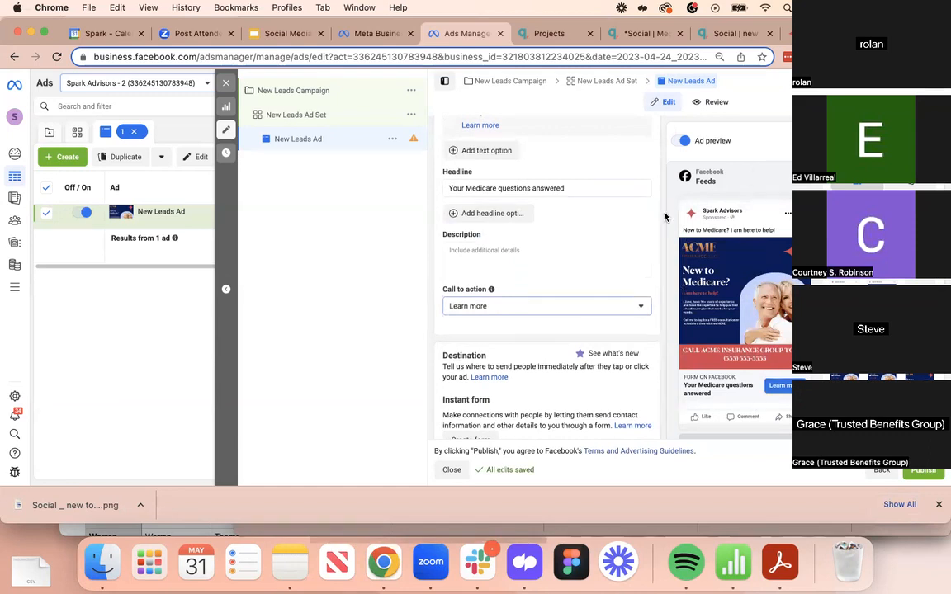
scroll(595, 386, down, 5)
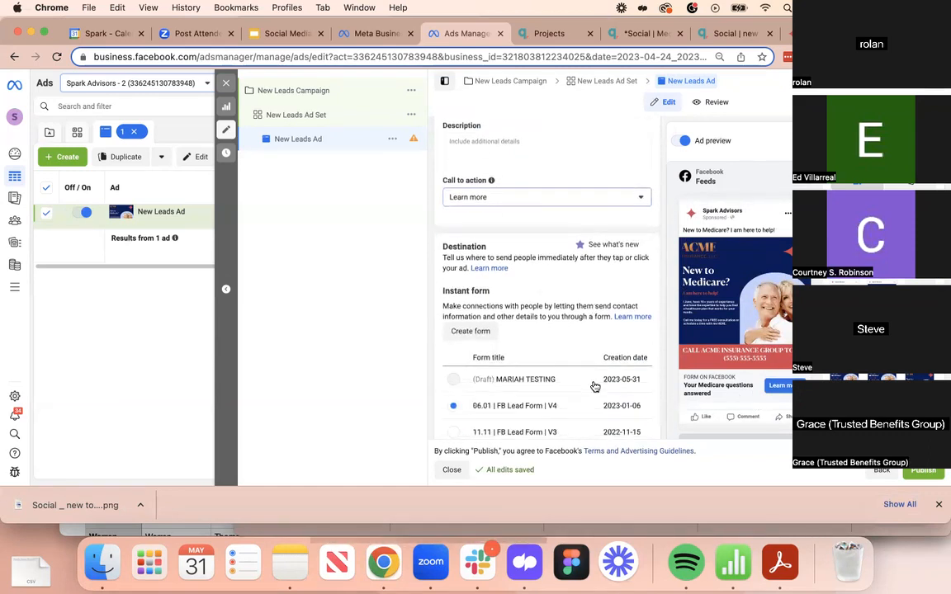
scroll(594, 385, up, 3)
scroll(565, 338, down, 3)
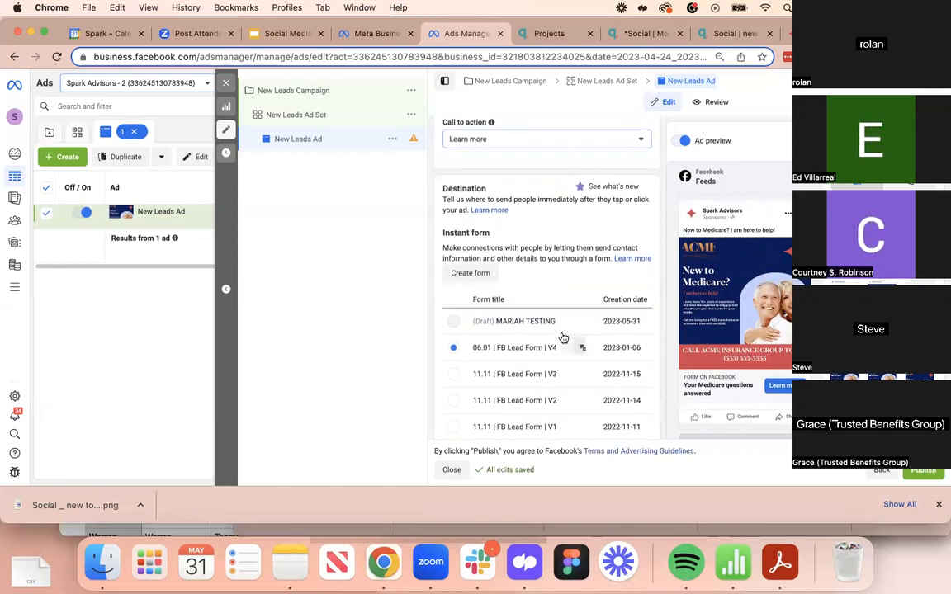
click(482, 274)
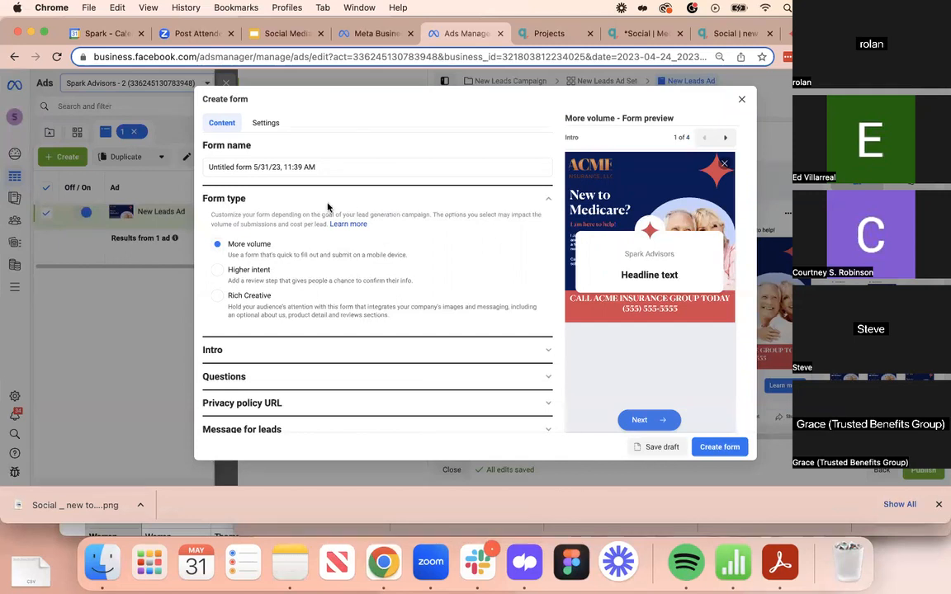
triple_click(213, 165)
text(TEST)
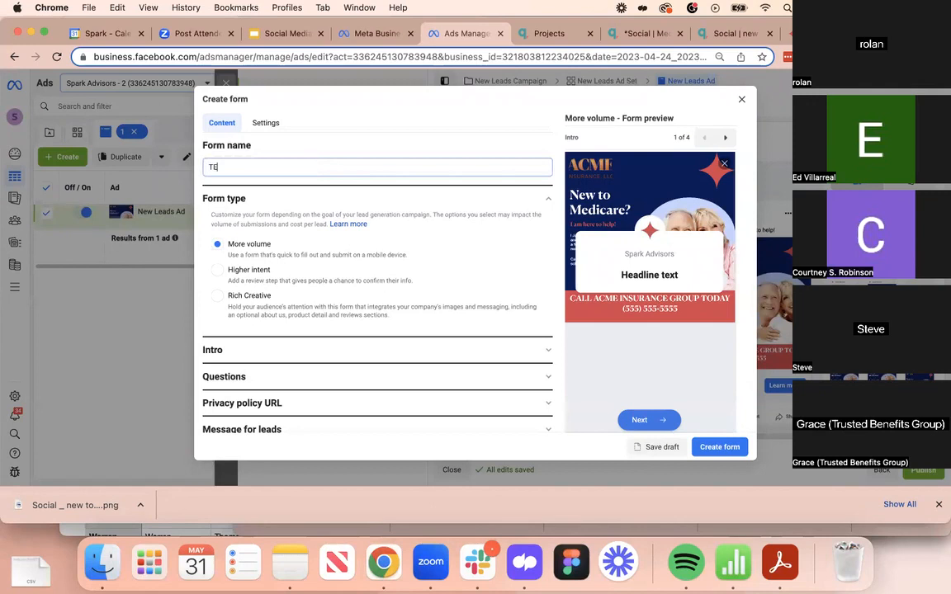
click(278, 140)
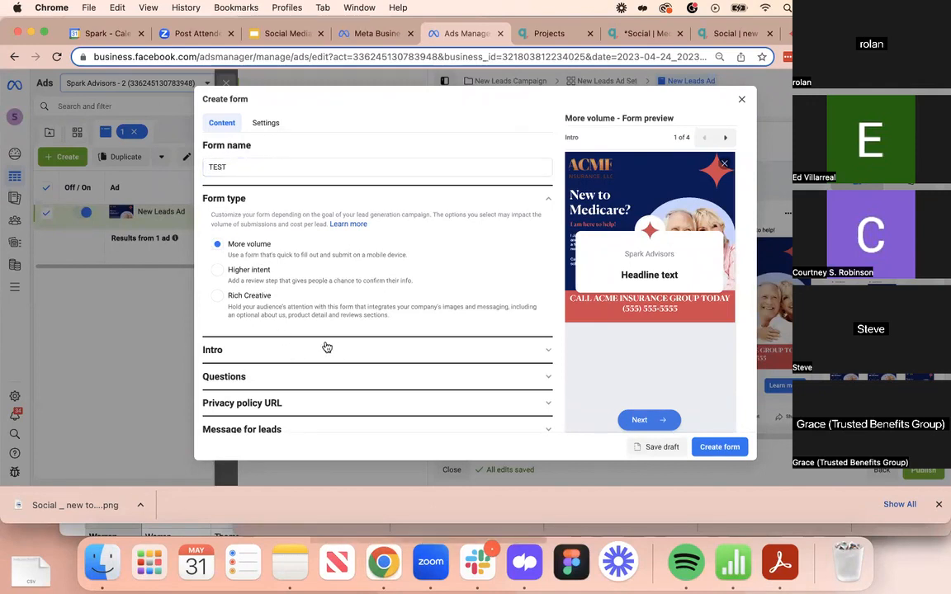
Enter "Contact me" as the greeting headline in the form's intro
click(272, 356)
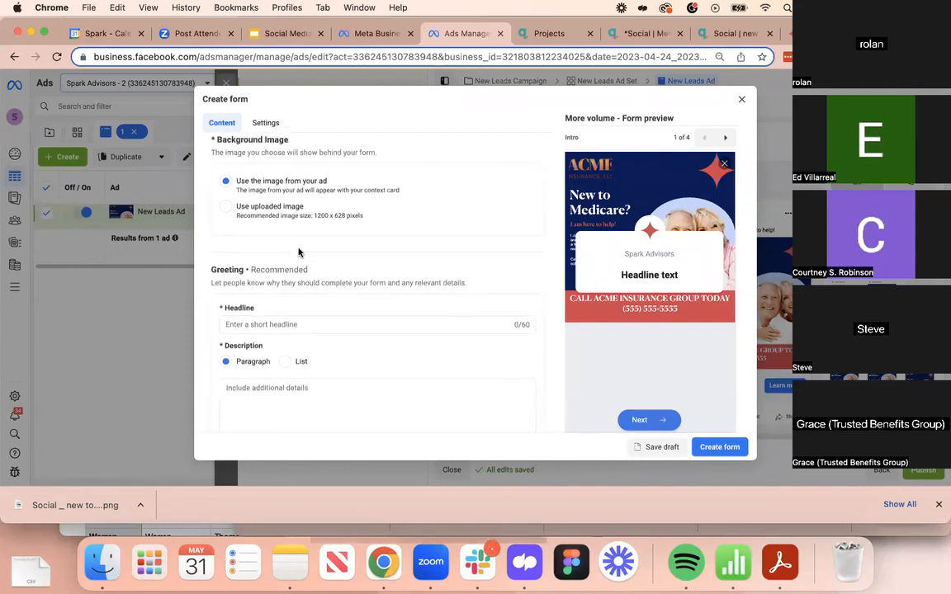
scroll(298, 251, down, 3)
scroll(291, 281, down, 1)
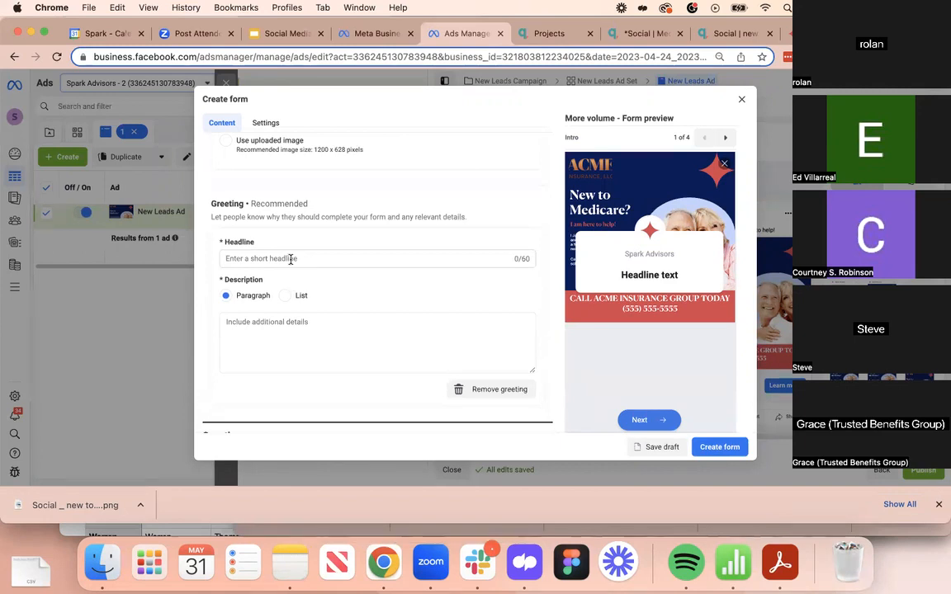
click(291, 259)
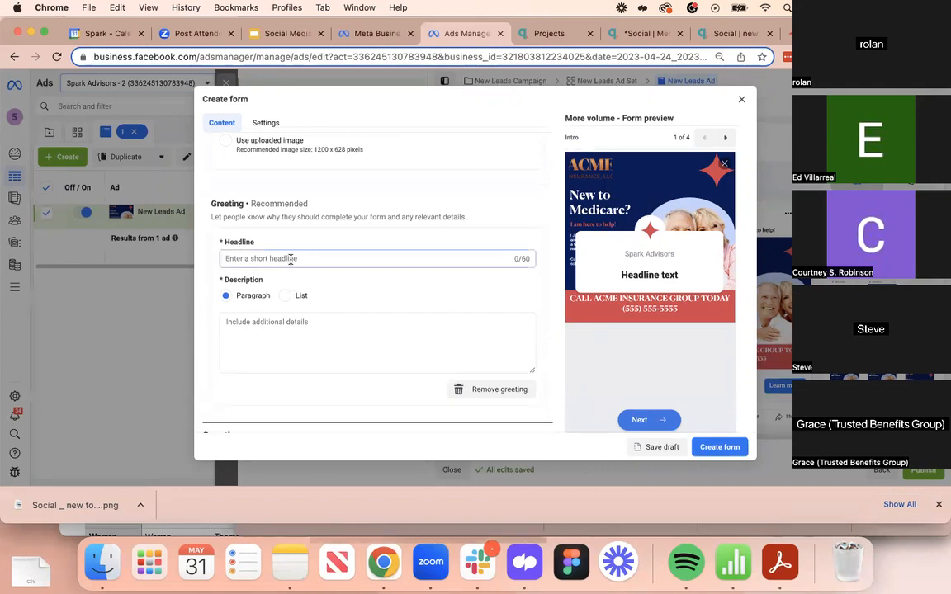
text(Contact me)
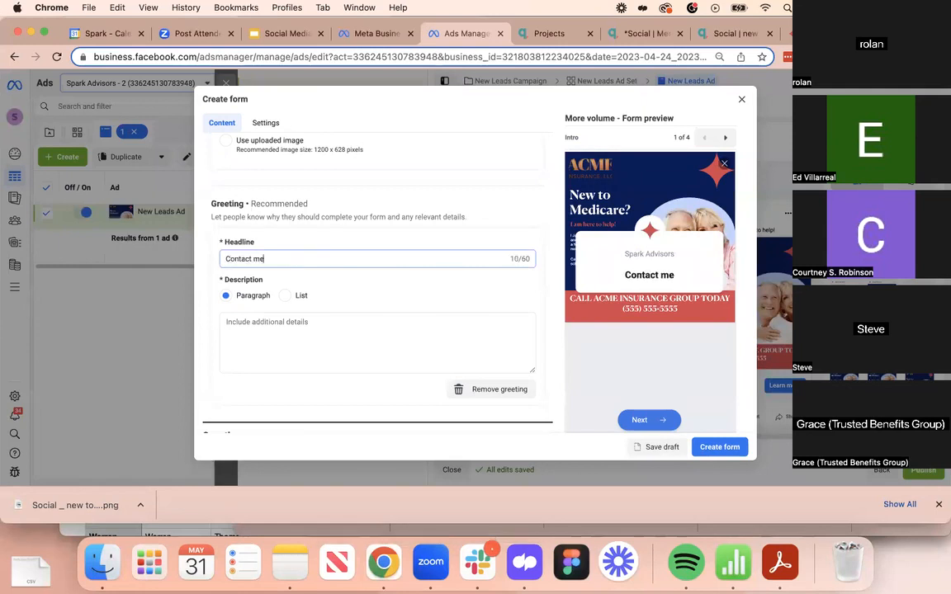
Complete the greeting headline so it reads "Contact me for all your healthcare needs!"
text( for all your health)
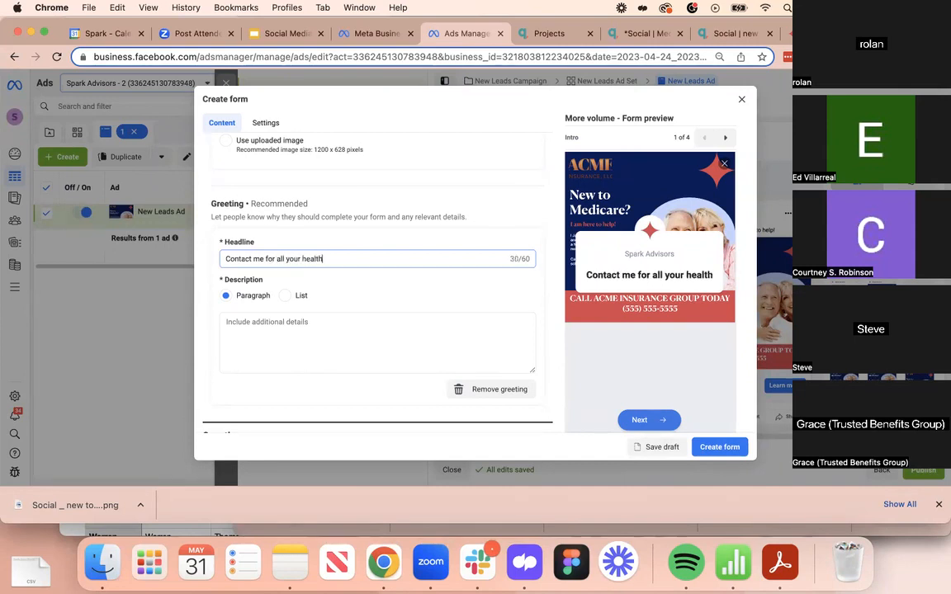
text(care needs!)
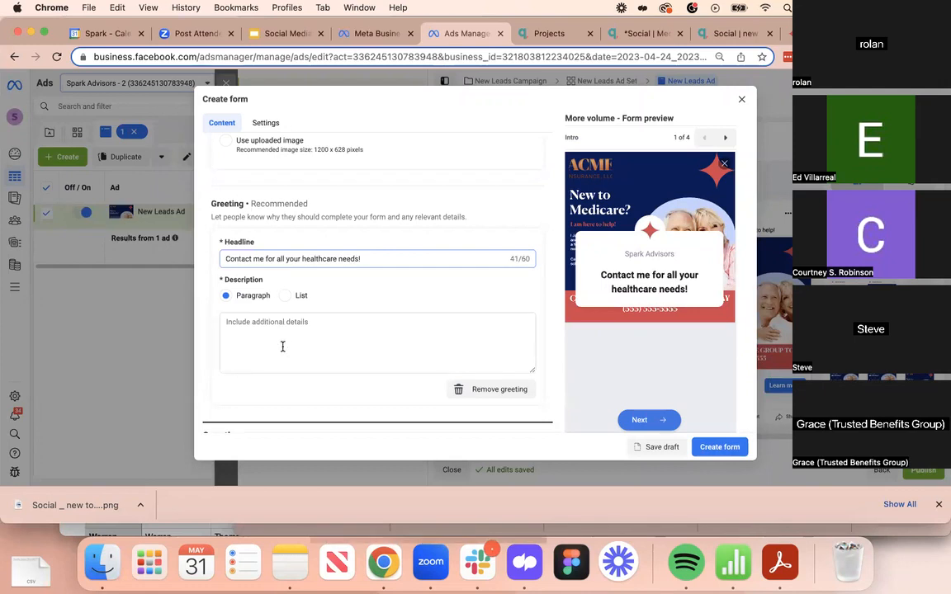
Copy the full Medicare disclaimer from the speaker notes of the "Walkthrough of Facebook Ad" slide in Google Slides for the form's greeting description
scroll(340, 290, down, 1)
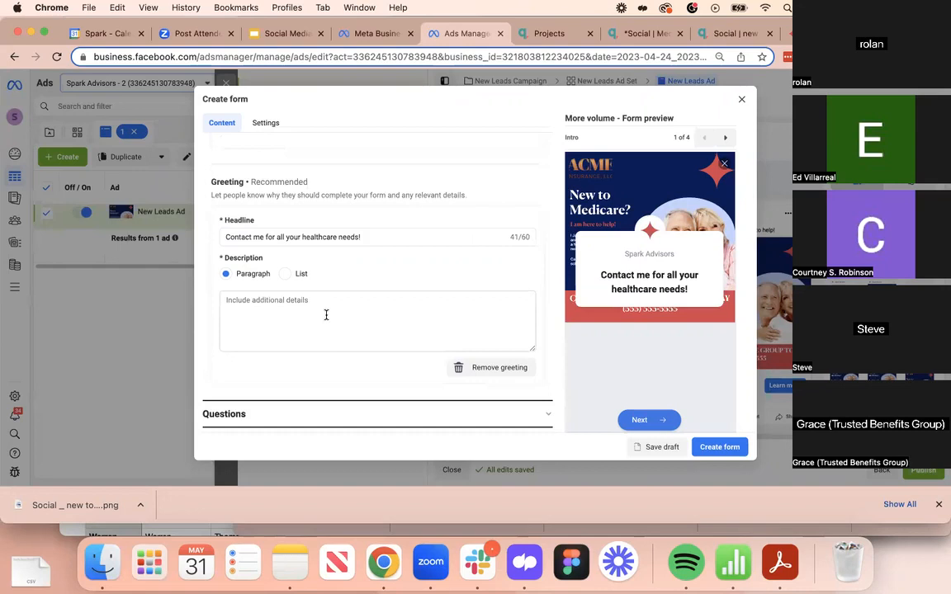
scroll(304, 330, down, 3)
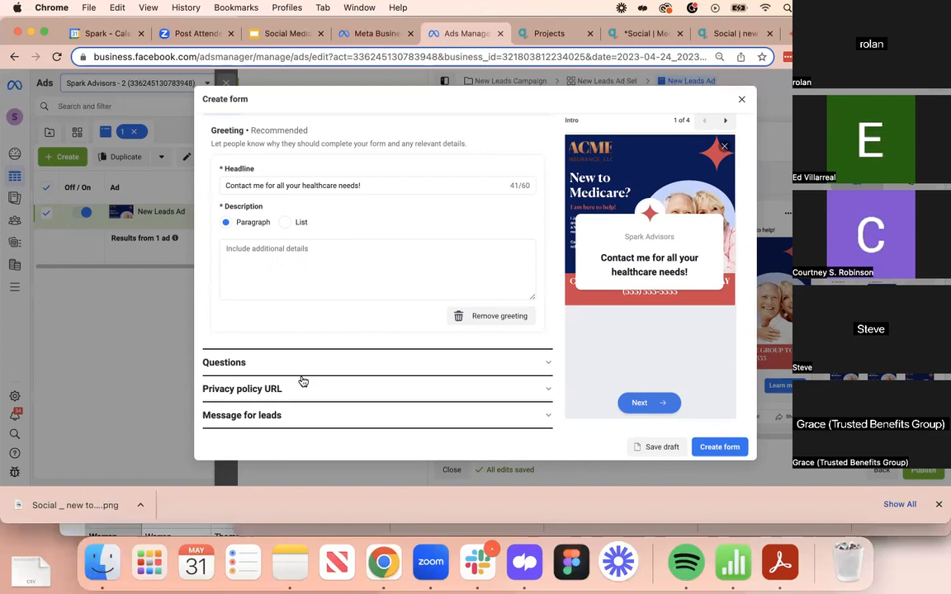
click(244, 270)
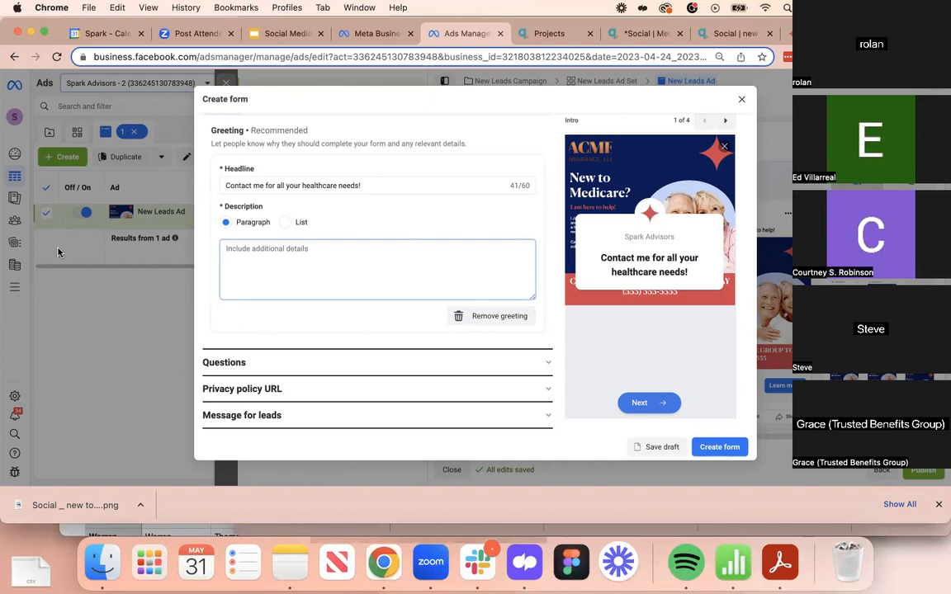
click(285, 33)
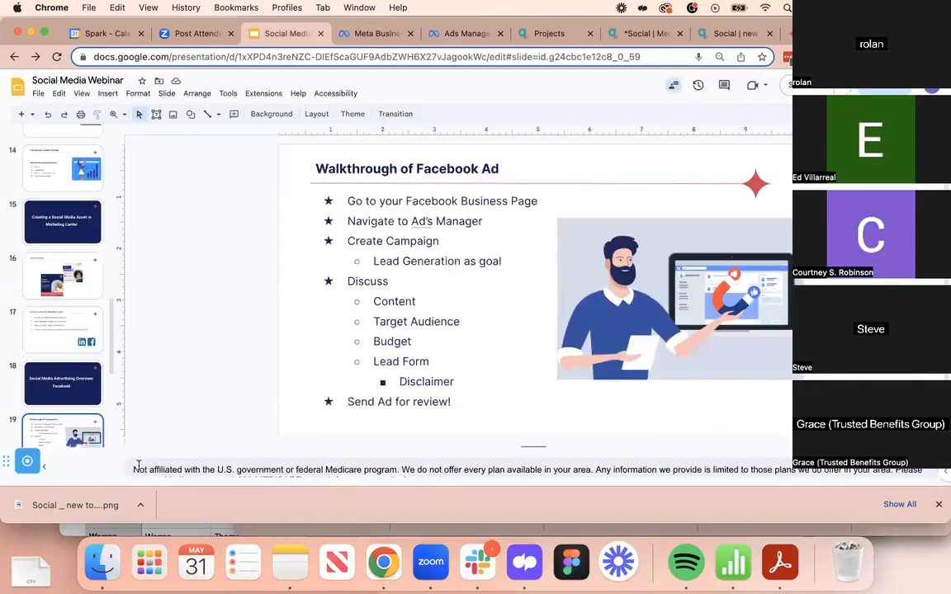
drag(132, 467, 492, 467)
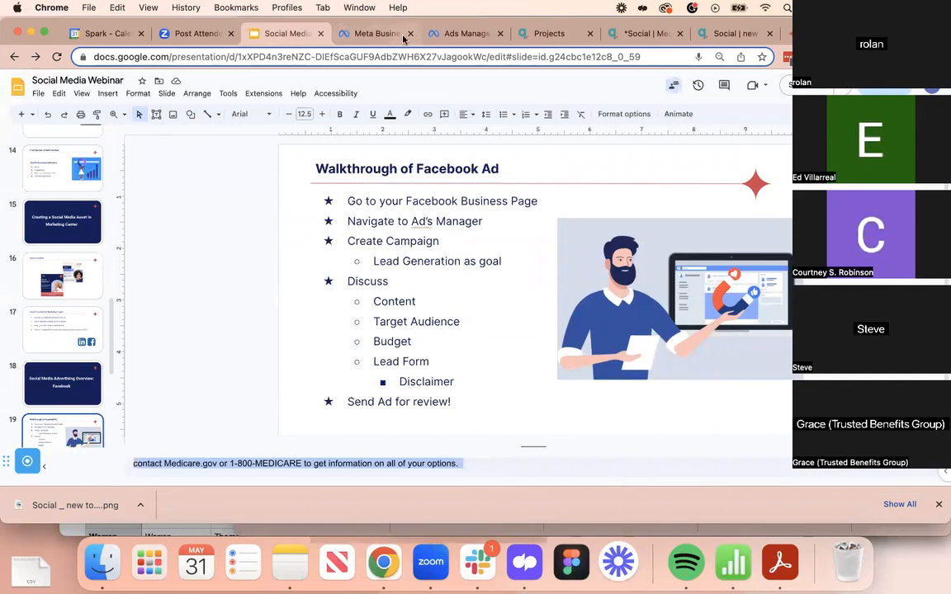
Return to Ads Manager and paste the "Not affiliated with the U.S. government or federal Medicare program" disclaimer as the greeting's paragraph description
click(459, 33)
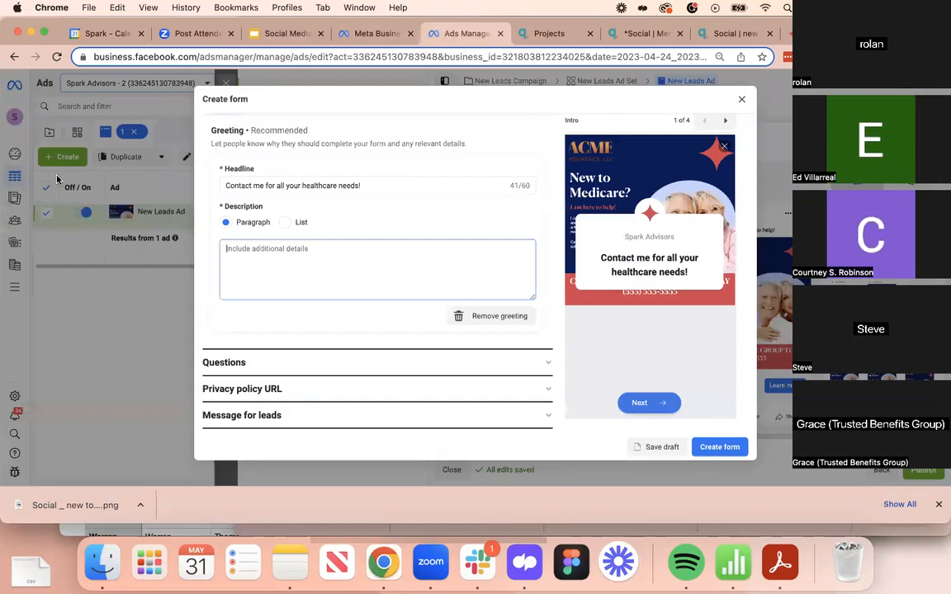
click(295, 288)
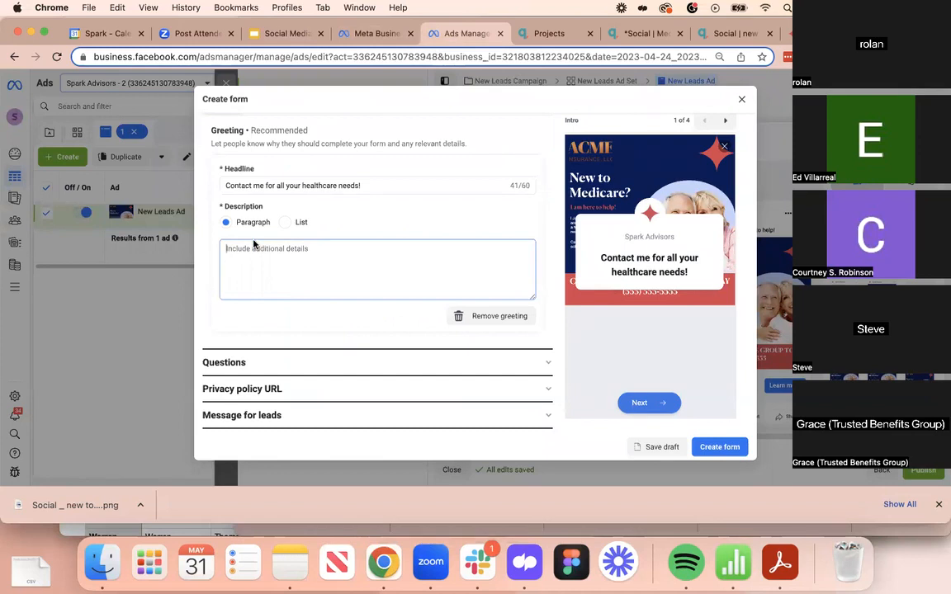
text(Not affiliated with the U.S. government or federal Medicare program. We do not offer every plan available in your area. Any information we provide is limited to those plans we do offer in your area. Please contact Medicare.gov or 1-800-MEDICARE to get information on all of your options.)
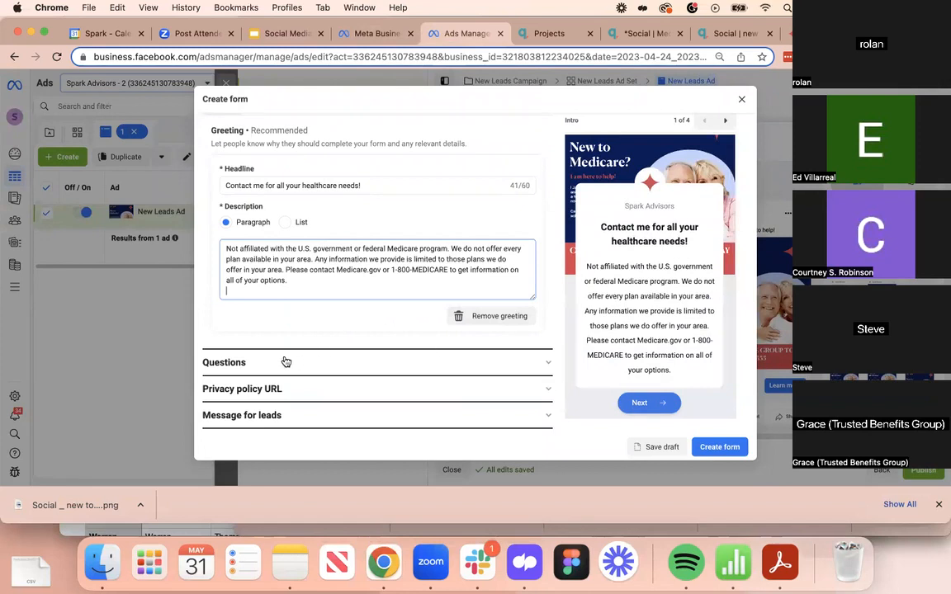
Add a short answer custom question titled "Name" to the form's questions
click(550, 365)
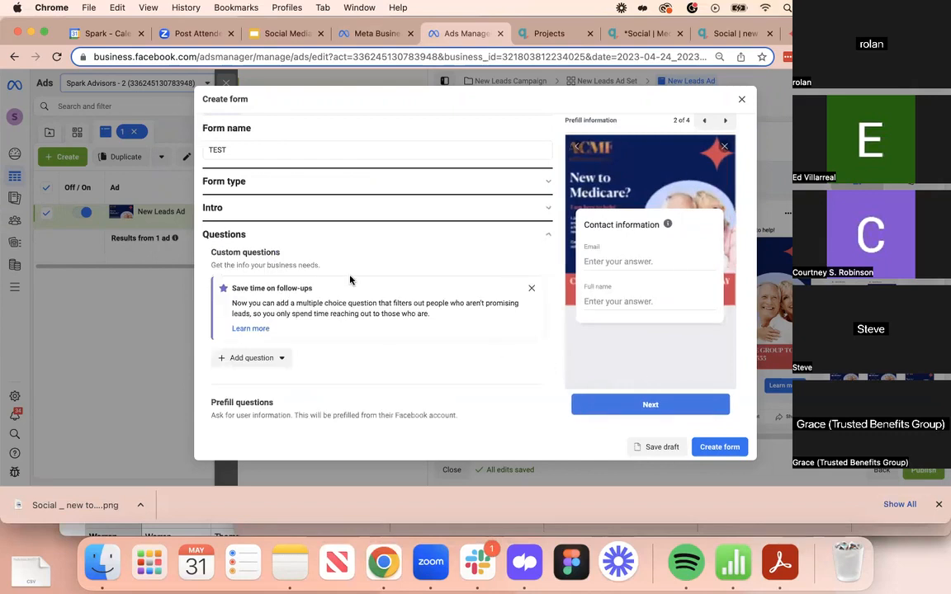
click(256, 358)
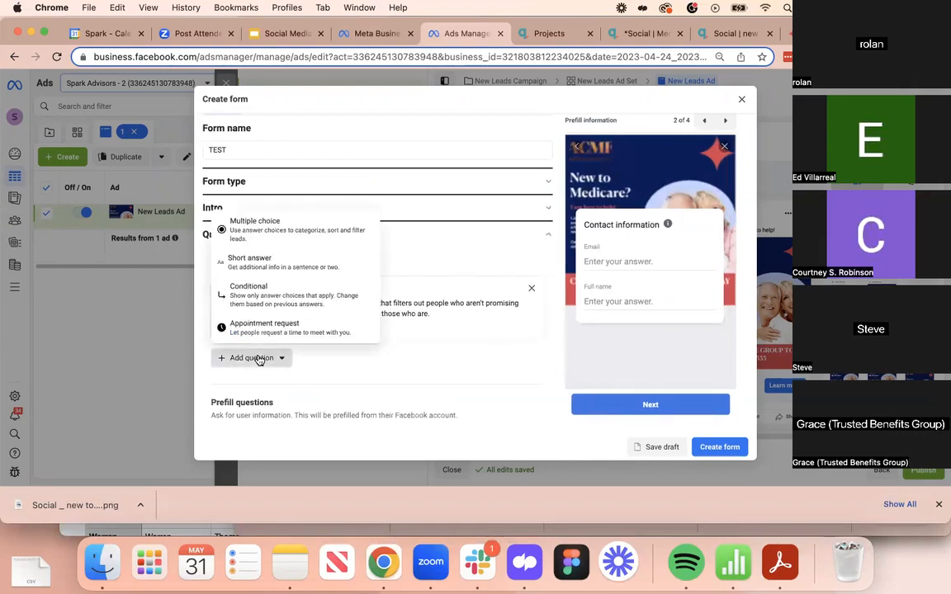
click(275, 261)
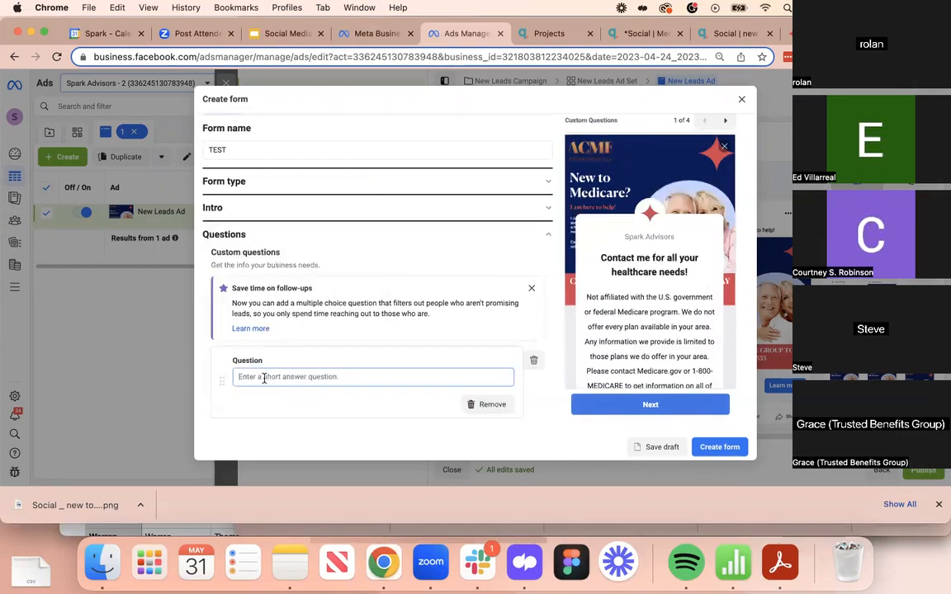
text(Name)
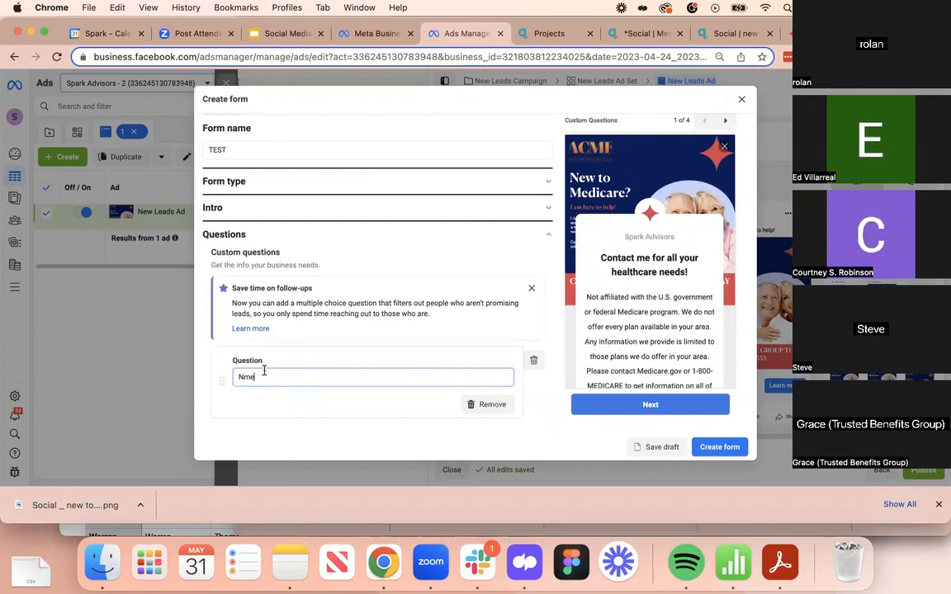
Add a second short answer custom question titled "Email" below the Name question
scroll(254, 390, down, 2)
click(255, 392)
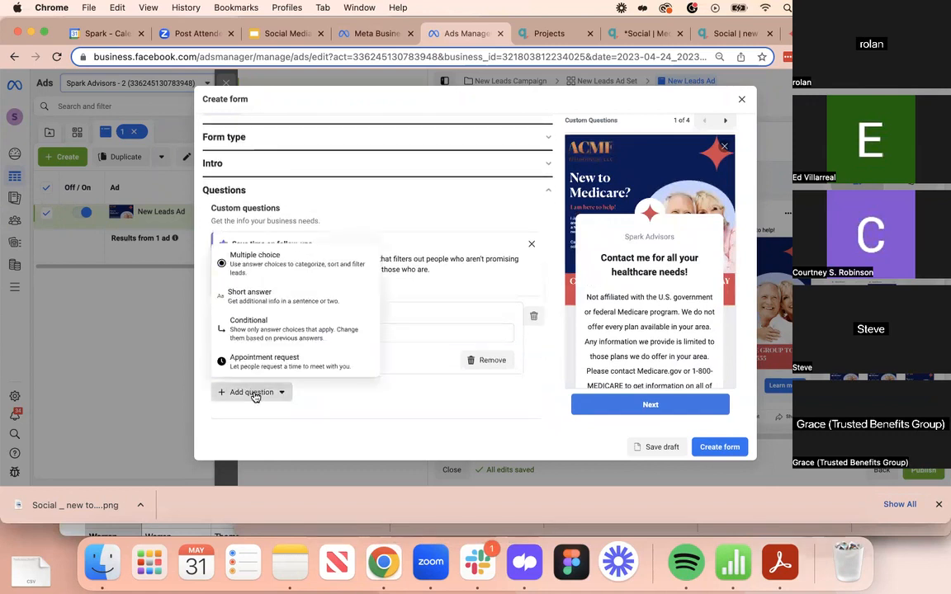
click(274, 297)
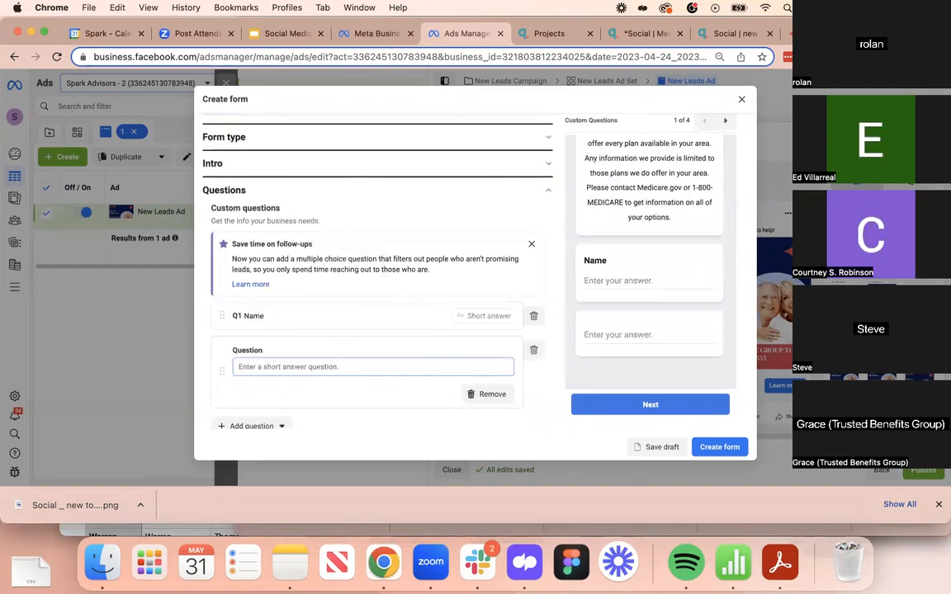
text(Email)
Add a third short answer question without any text and look over the prefill questions and their information types
click(247, 426)
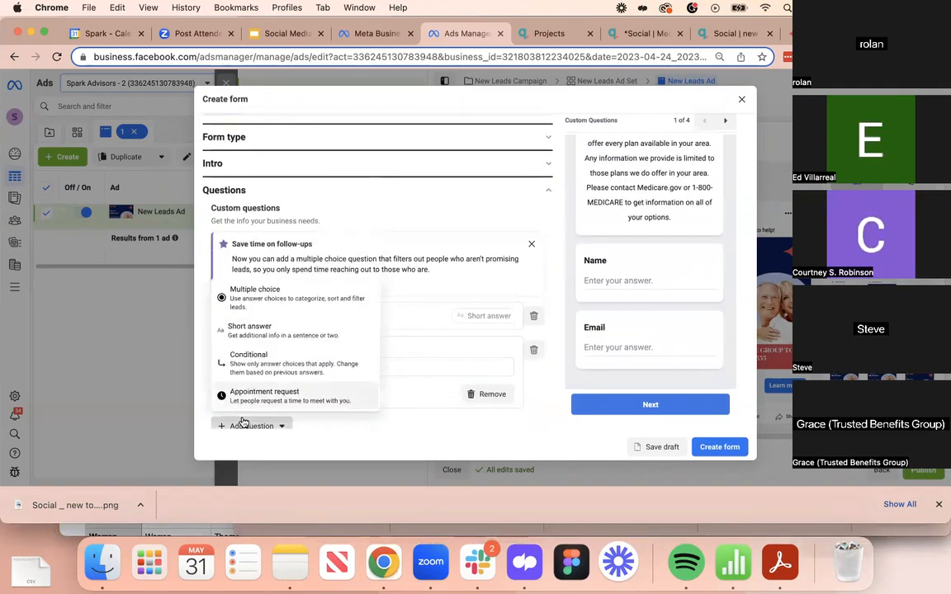
click(273, 333)
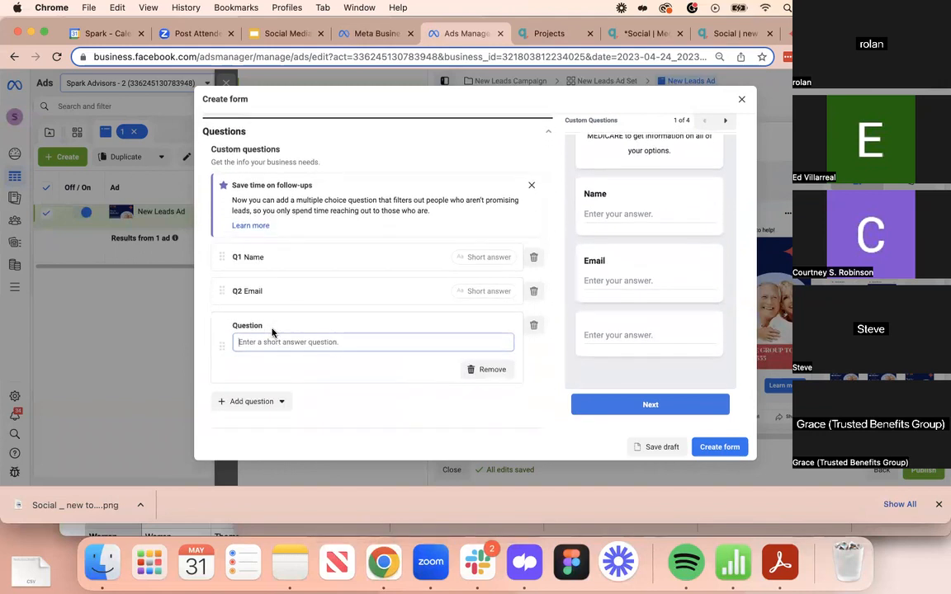
scroll(314, 269, down, 2)
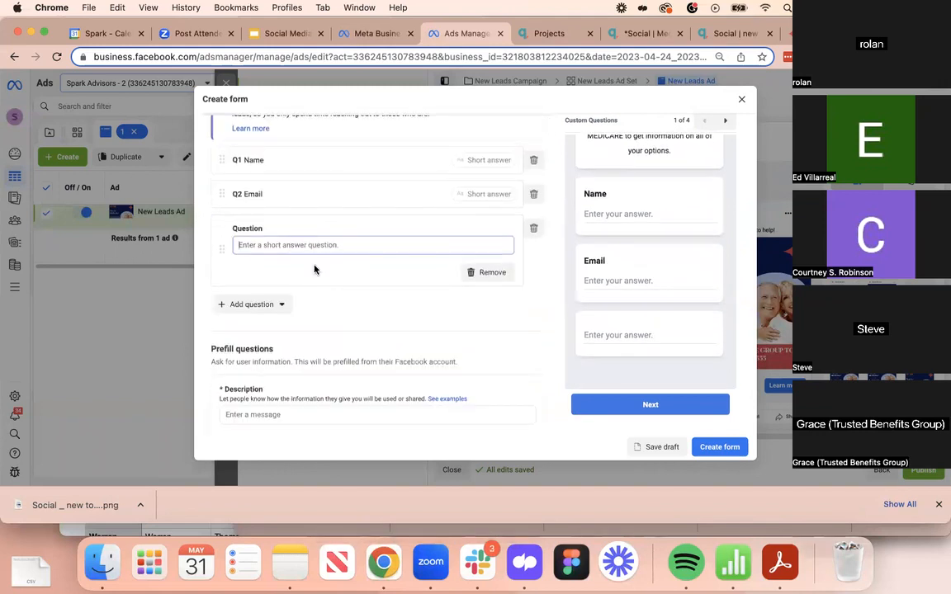
scroll(335, 329, down, 2)
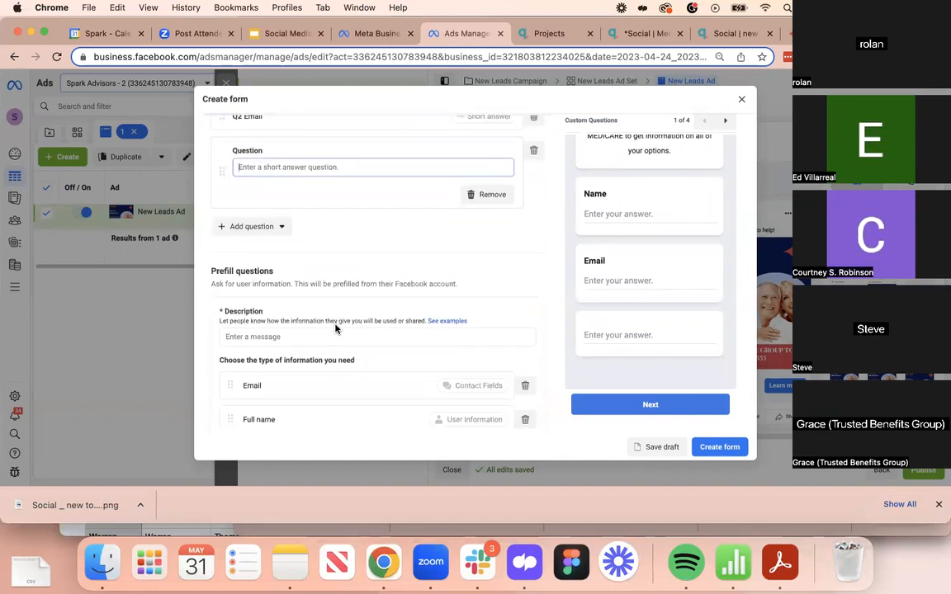
scroll(335, 328, down, 1)
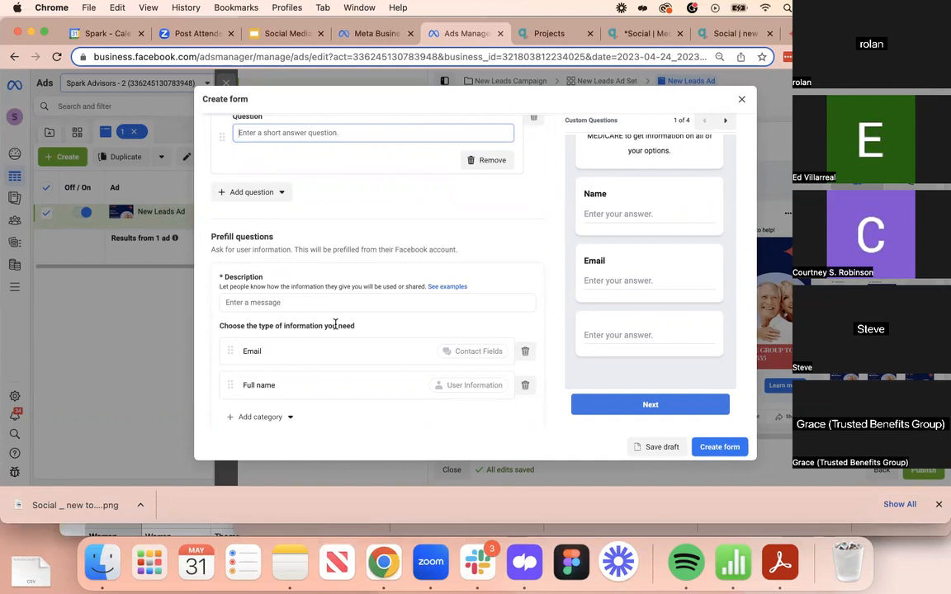
scroll(335, 324, down, 2)
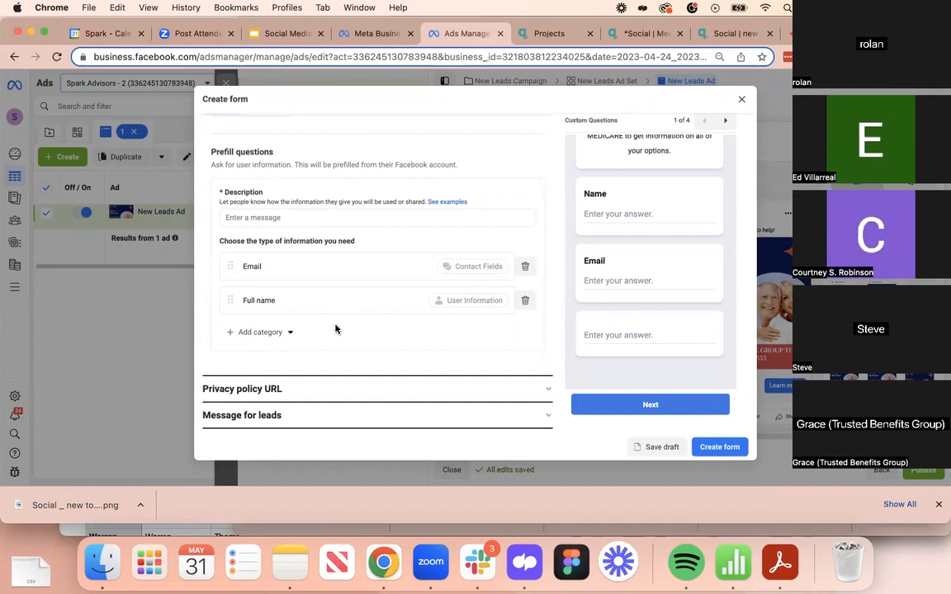
Add a custom disclaimer to the privacy policy section with the copied Medicare disclaimer as its text, leaving the title empty
click(546, 391)
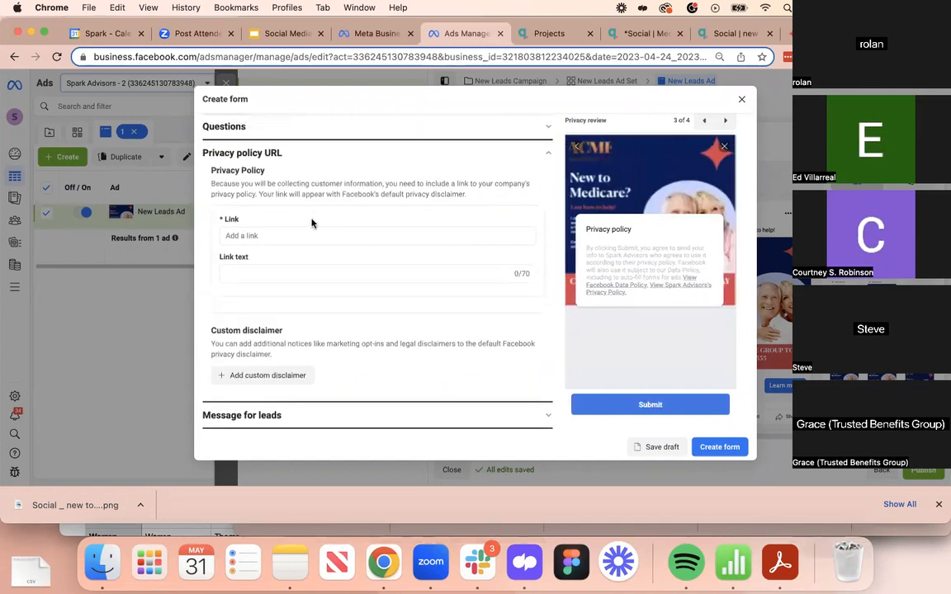
click(274, 375)
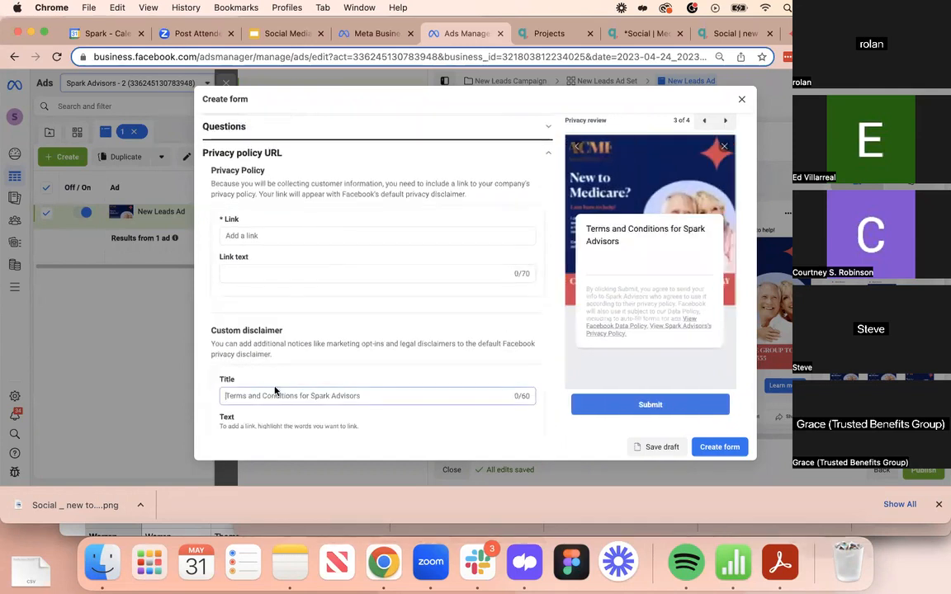
scroll(273, 403, down, 3)
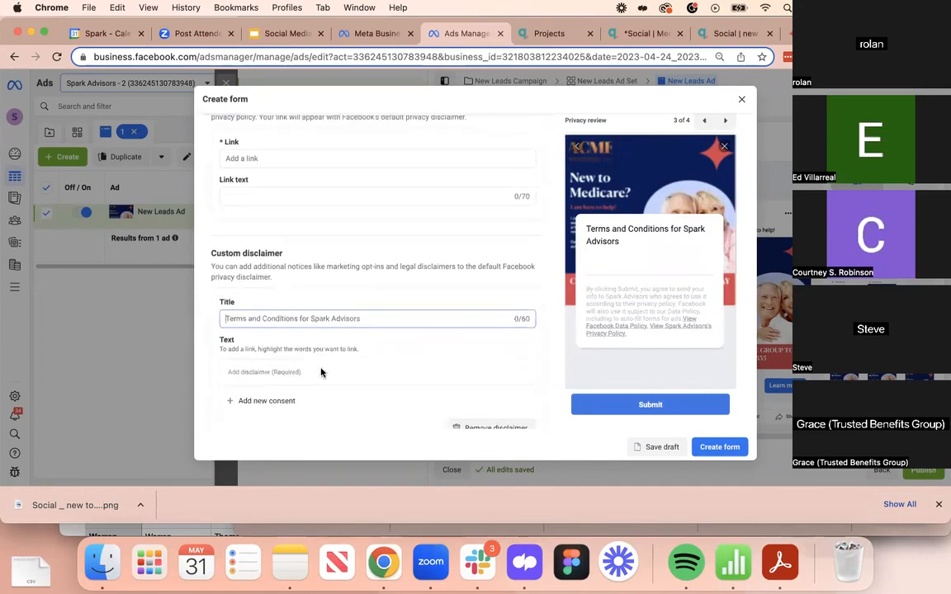
click(321, 372)
text(Not affiliated with the U.S. government or federal Medicare program. We do not offer every plan available in your area. Any information we provide is limited to those plans we do offer in your area. Please contact Medicare.gov or 1-800-MEDICARE to get information on all of your options.)
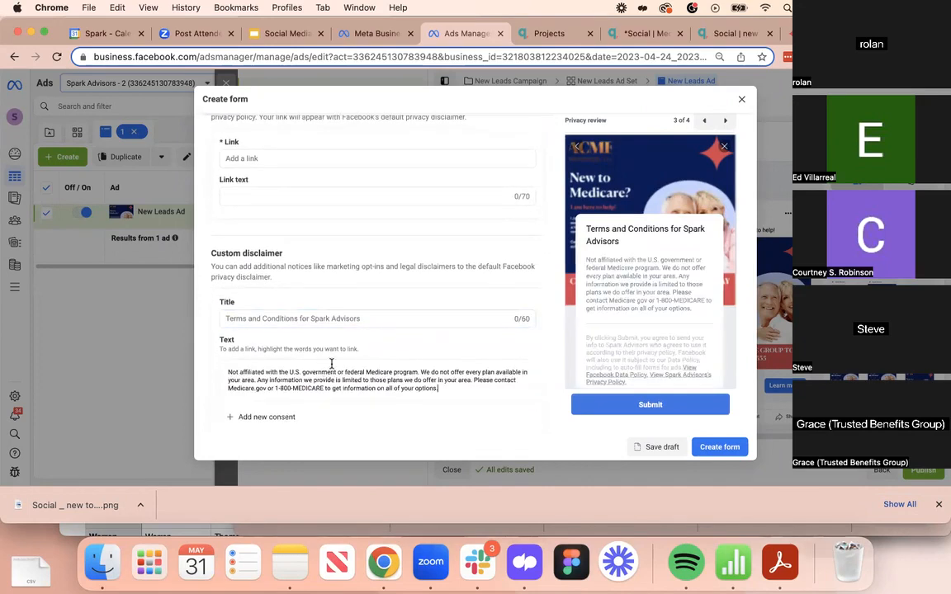
Review the privacy policy link and custom disclaimer fields, then the headline, description and call-to-action settings of the message for leads
scroll(605, 294, down, 1)
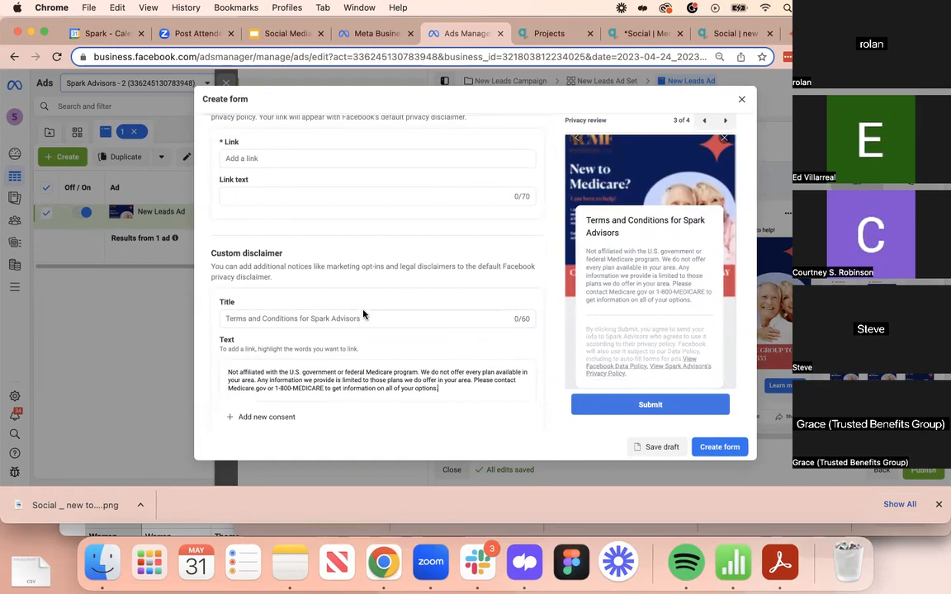
scroll(206, 312, down, 3)
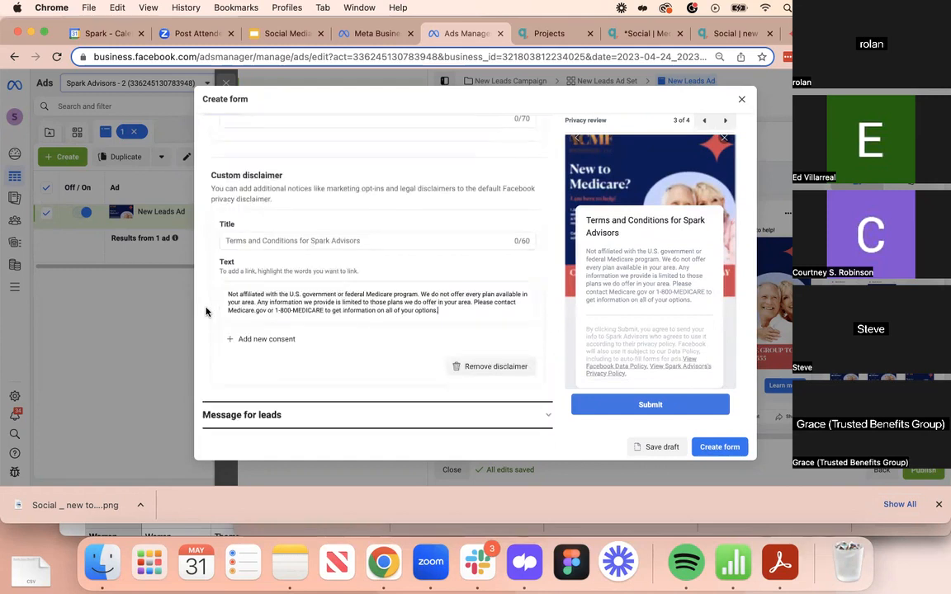
scroll(270, 239, up, 4)
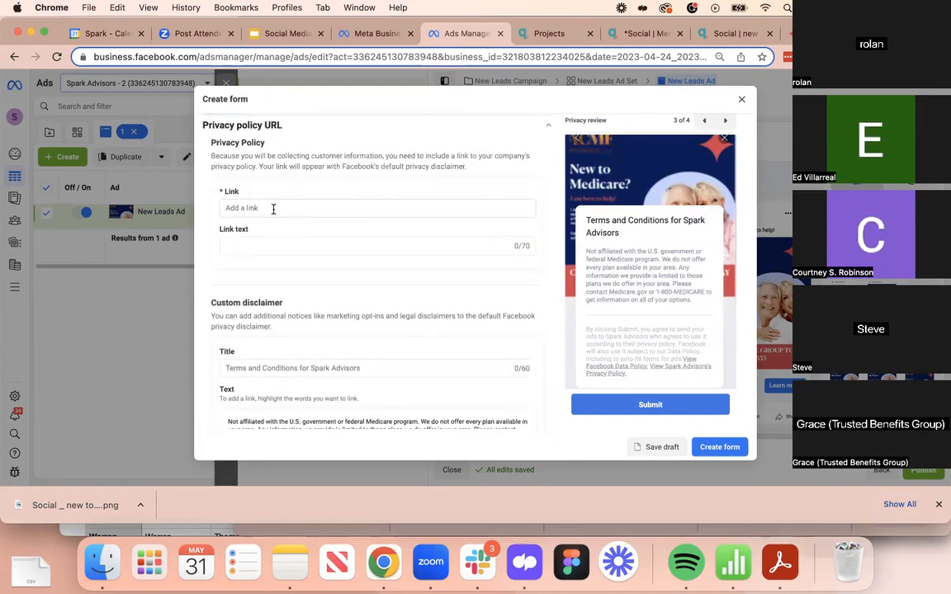
scroll(273, 209, down, 1)
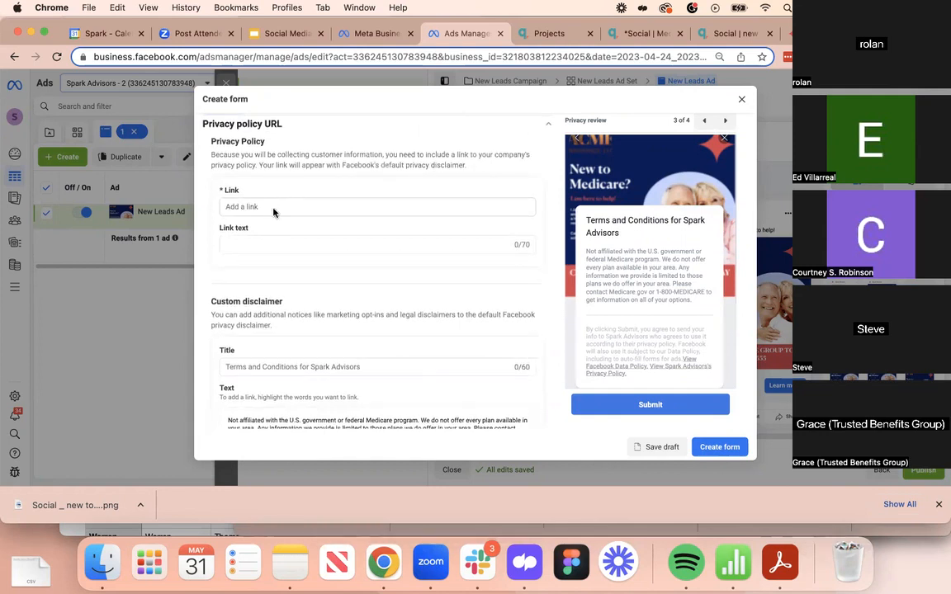
scroll(273, 211, down, 1)
scroll(274, 213, down, 3)
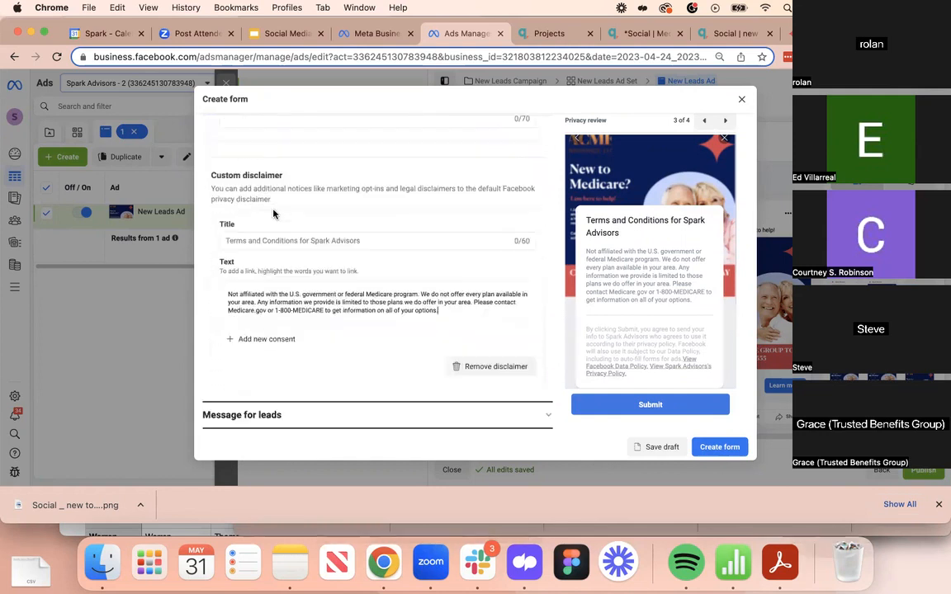
click(247, 416)
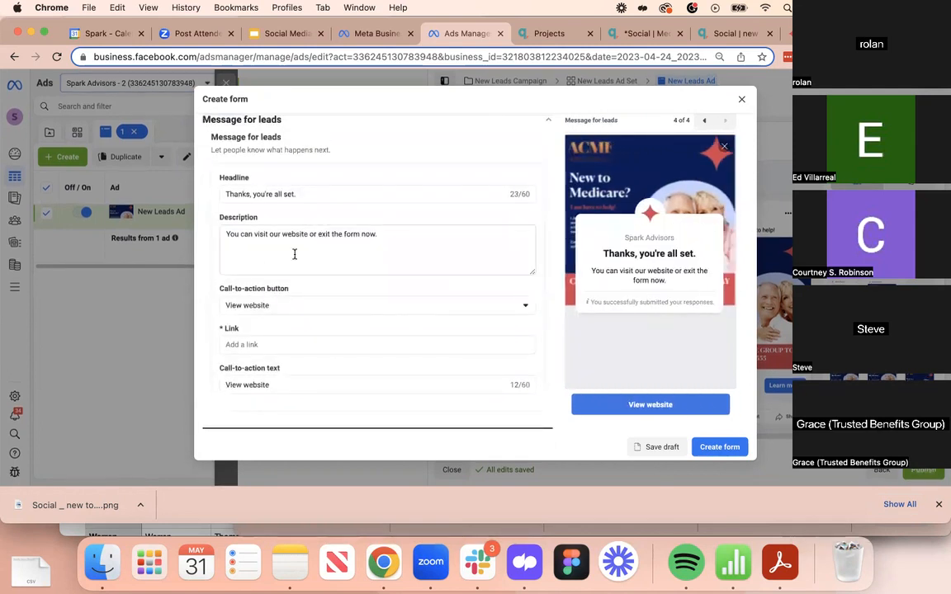
scroll(382, 253, up, 1)
scroll(383, 253, down, 1)
scroll(383, 252, up, 3)
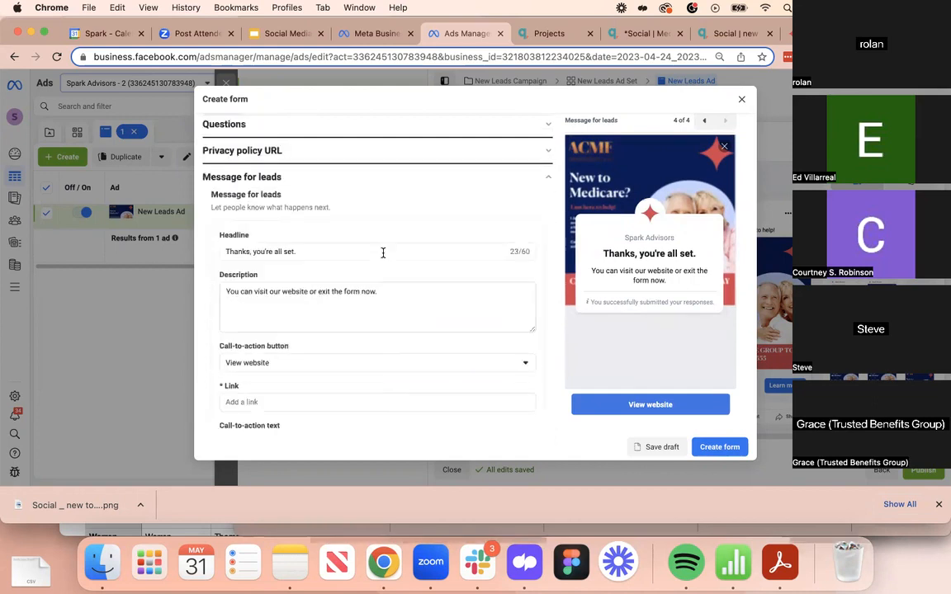
scroll(383, 253, down, 1)
Step the form preview back from the message for leads to the custom questions page
click(706, 121)
click(707, 121)
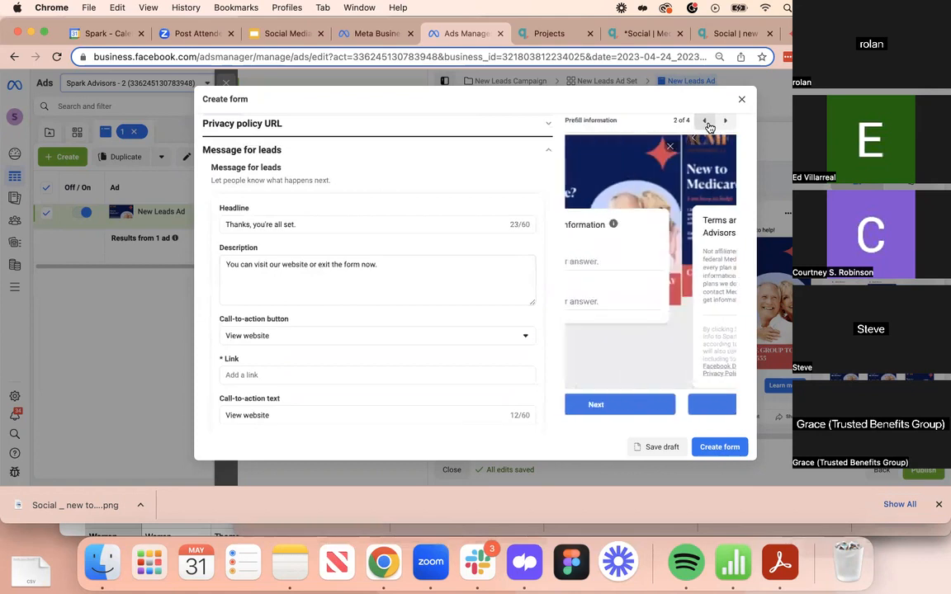
click(707, 122)
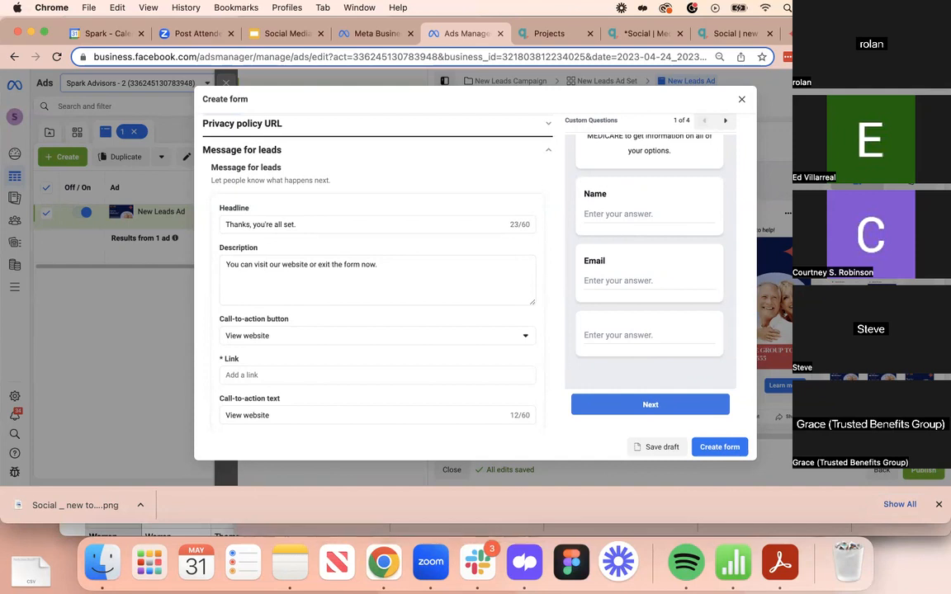
Close the lead form without saving it and look over the existing instant forms listed for the ad
click(742, 101)
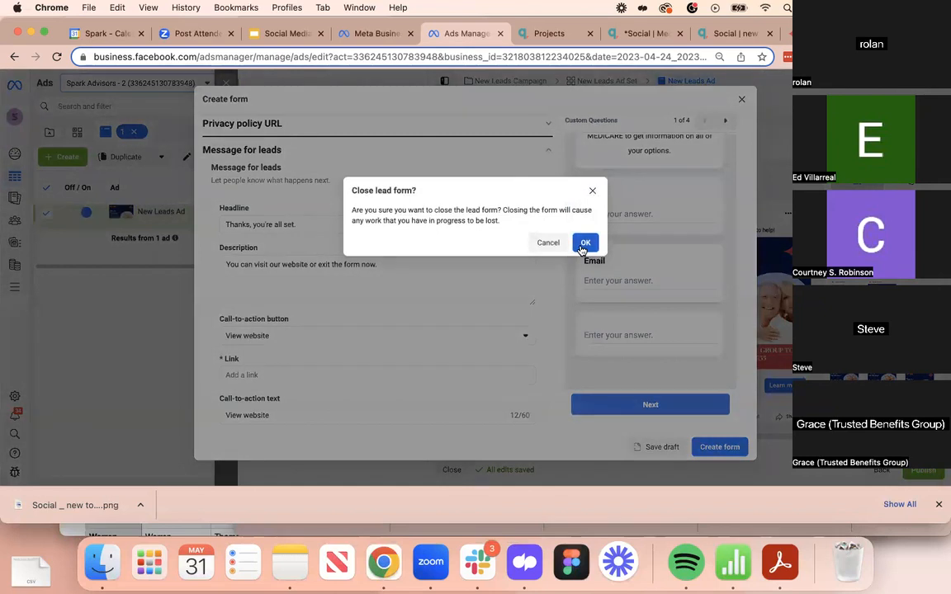
click(585, 243)
scroll(547, 330, down, 5)
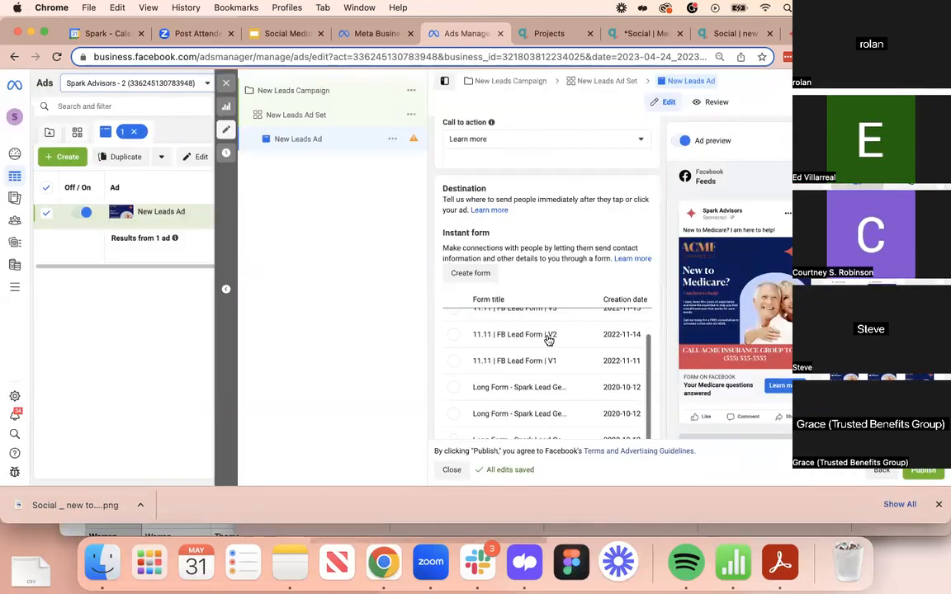
scroll(578, 214, down, 2)
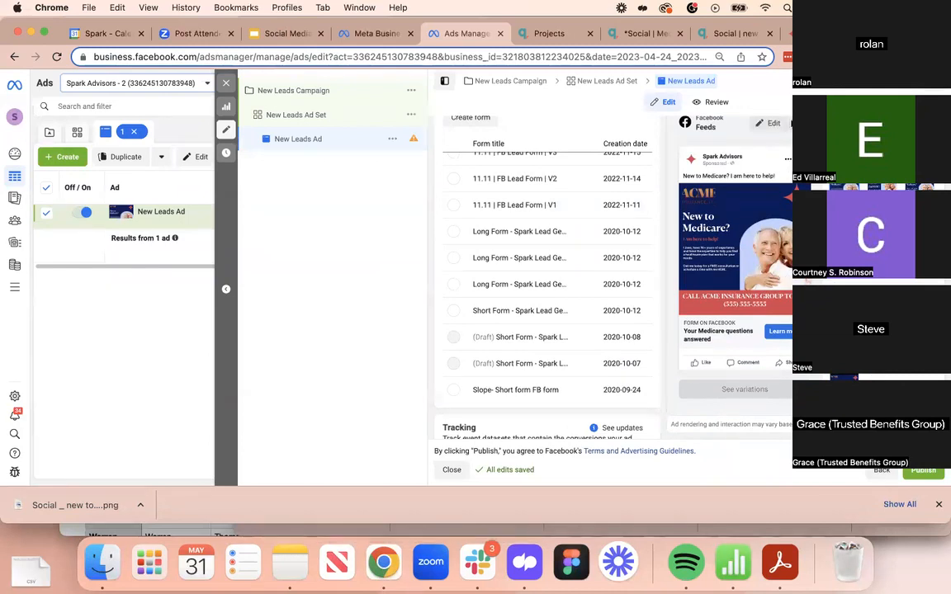
scroll(785, 294, up, 1)
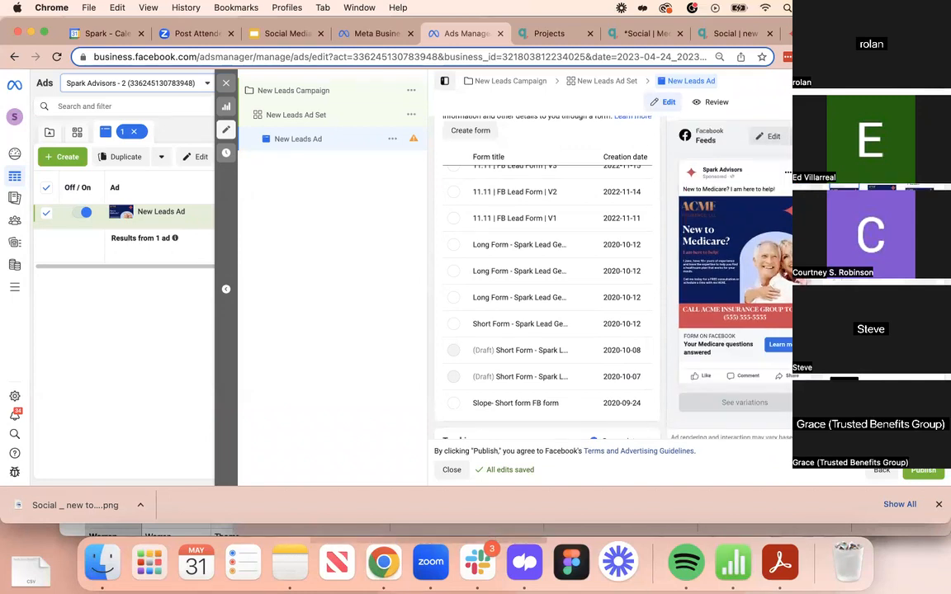
scroll(687, 312, down, 2)
scroll(732, 180, up, 2)
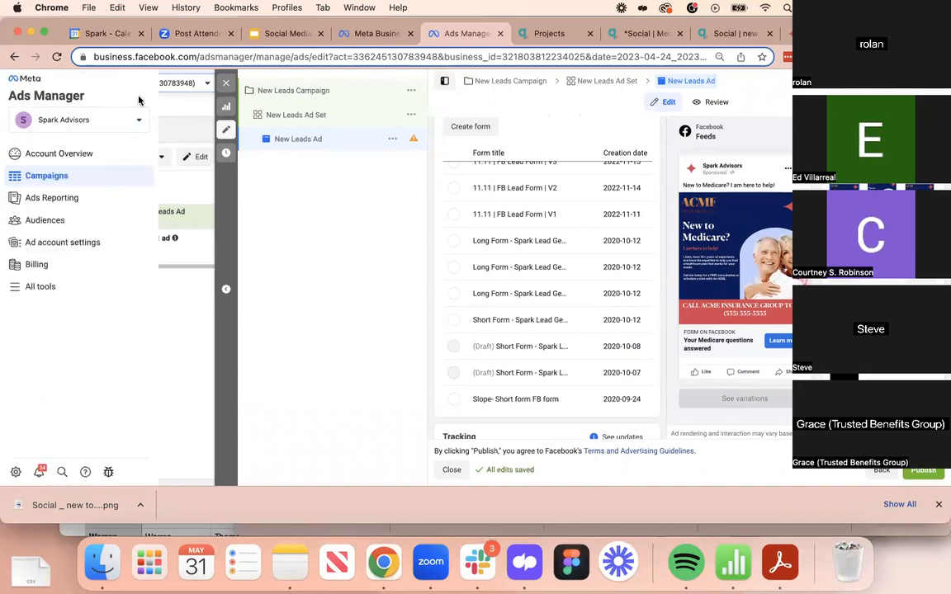
Close the New Leads Ad editor without publishing the draft items and return to the ads table
click(227, 83)
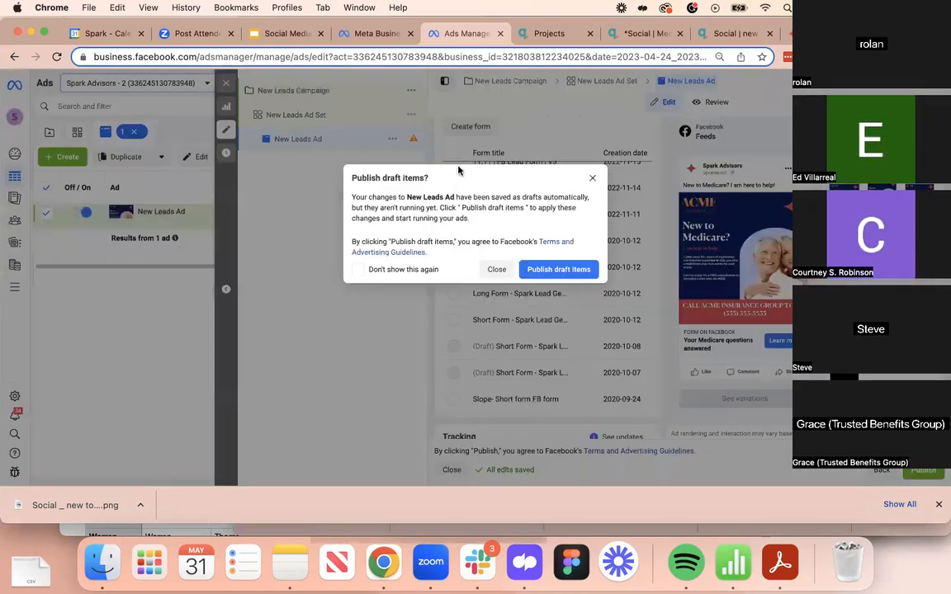
click(499, 273)
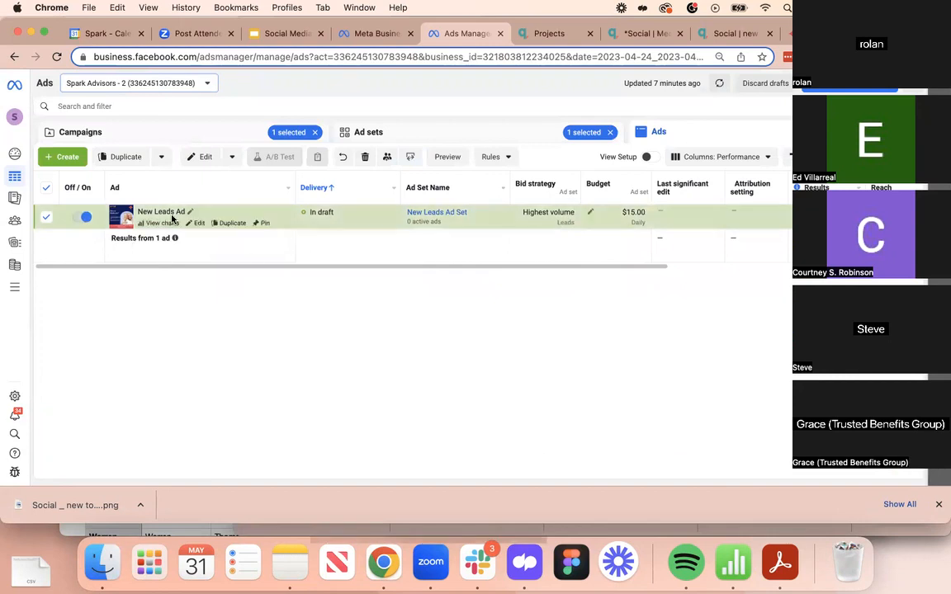
scroll(465, 235, right, 6)
scroll(464, 235, left, 3)
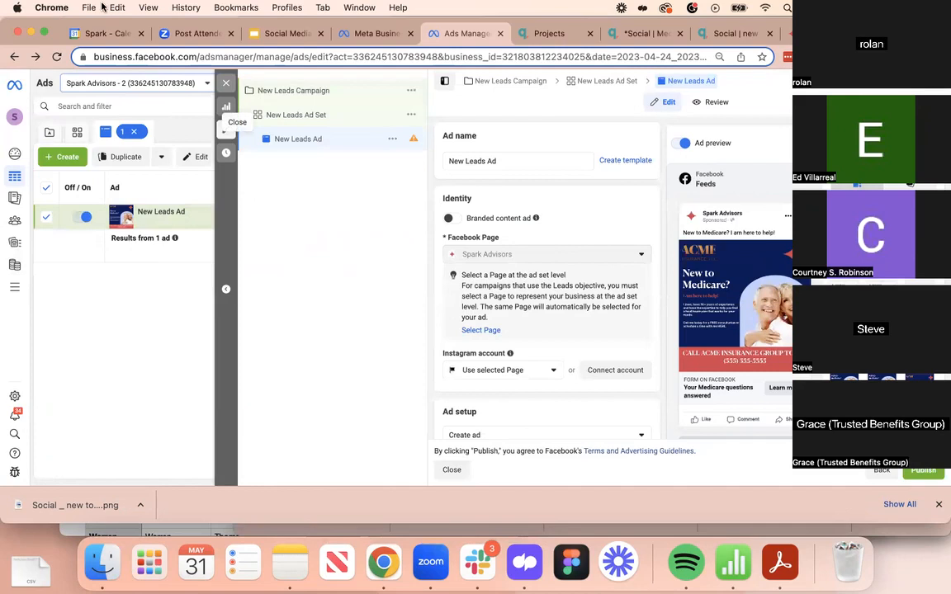
click(226, 83)
click(494, 270)
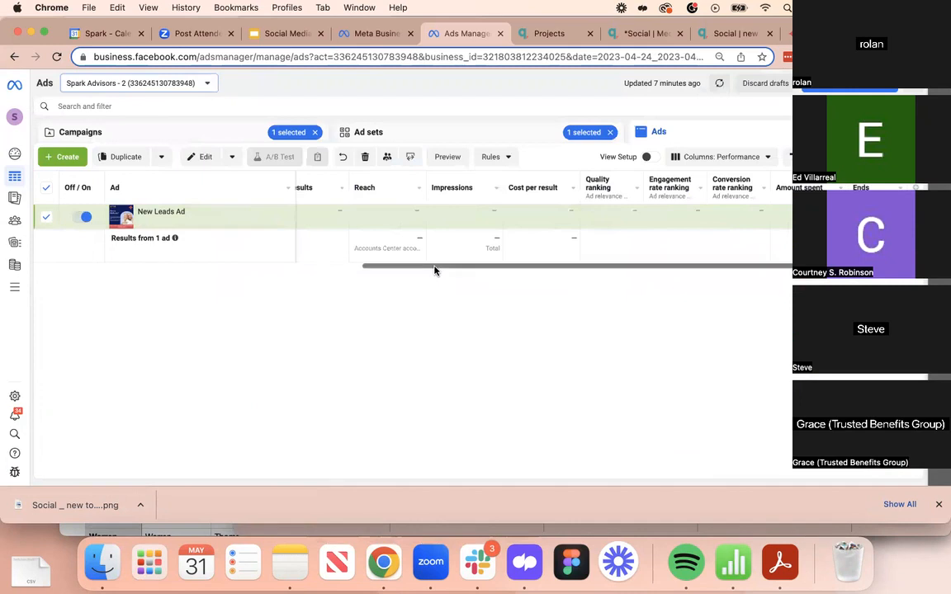
Review the New Leads Ad's performance columns, including results, reach, impressions, cost per result, rankings and budget
drag(435, 269, 378, 270)
mouse_move(373, 191)
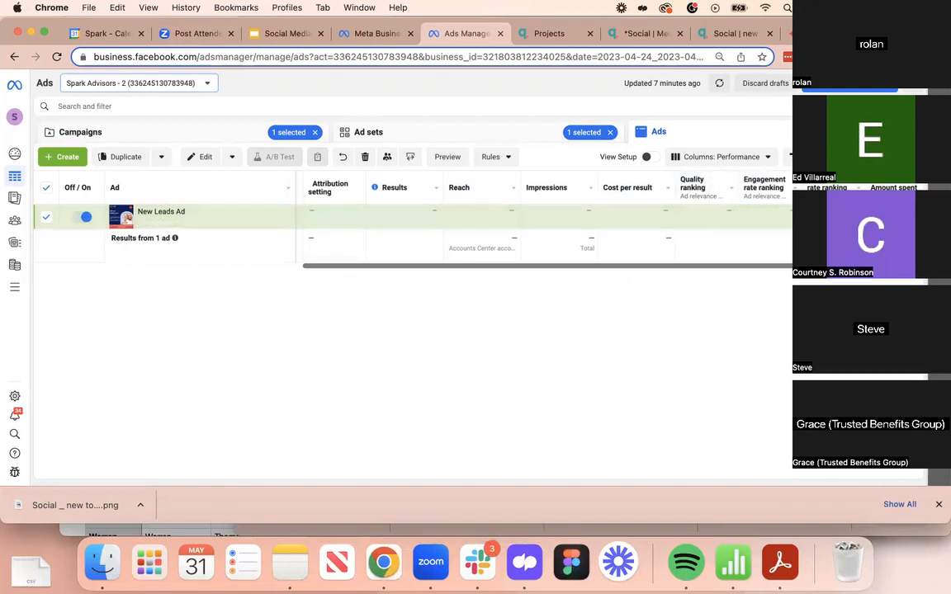
scroll(544, 215, right, 2)
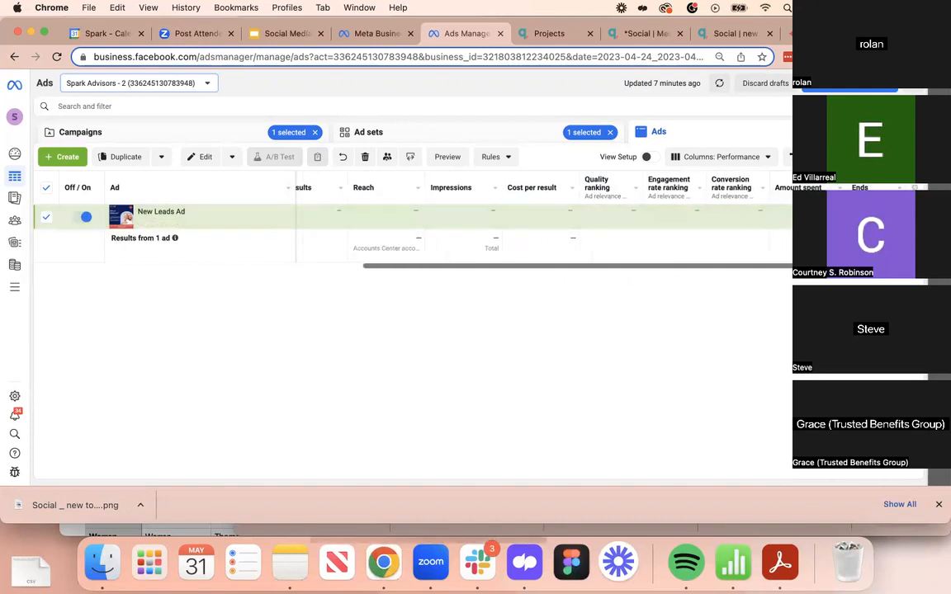
scroll(538, 279, left, 10)
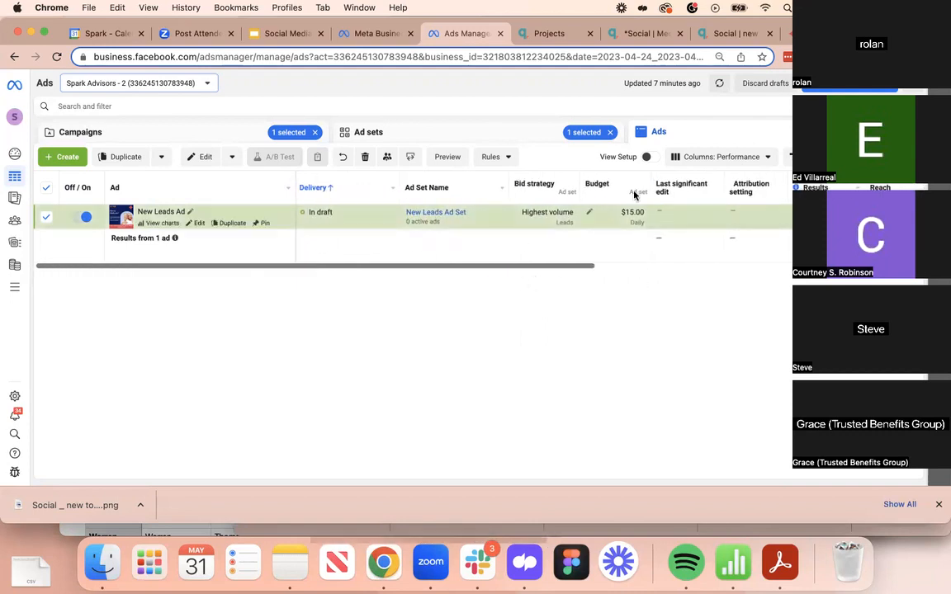
mouse_move(174, 237)
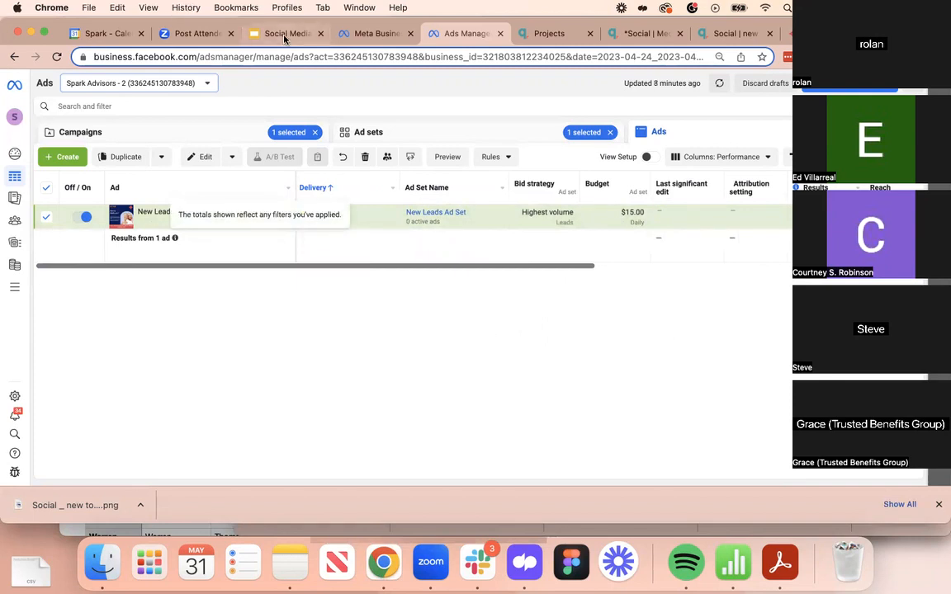
Switch to the Social Media Webinar deck in Google Slides and start the slideshow from the "How to reach success" slide
click(283, 35)
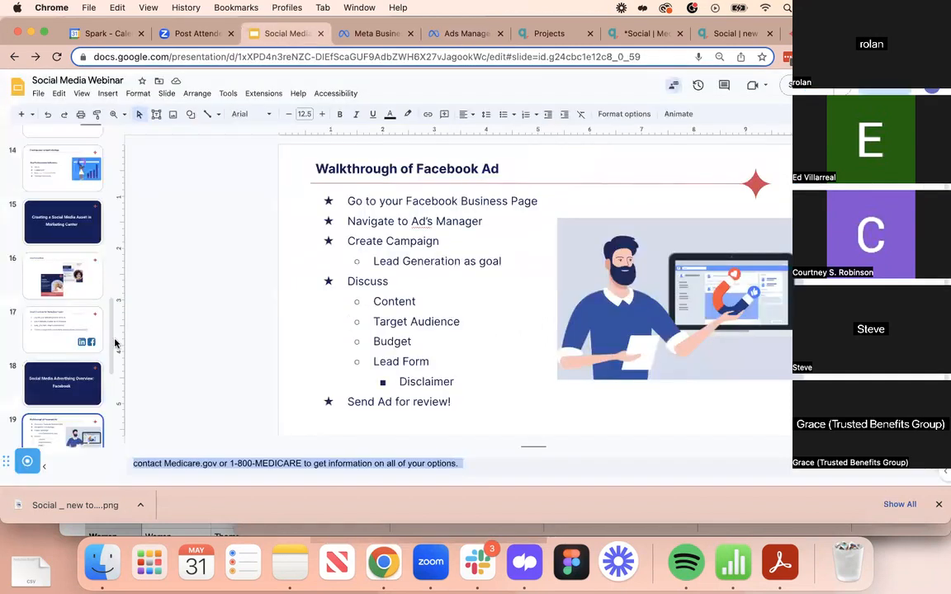
scroll(8, 341, down, 2)
click(47, 384)
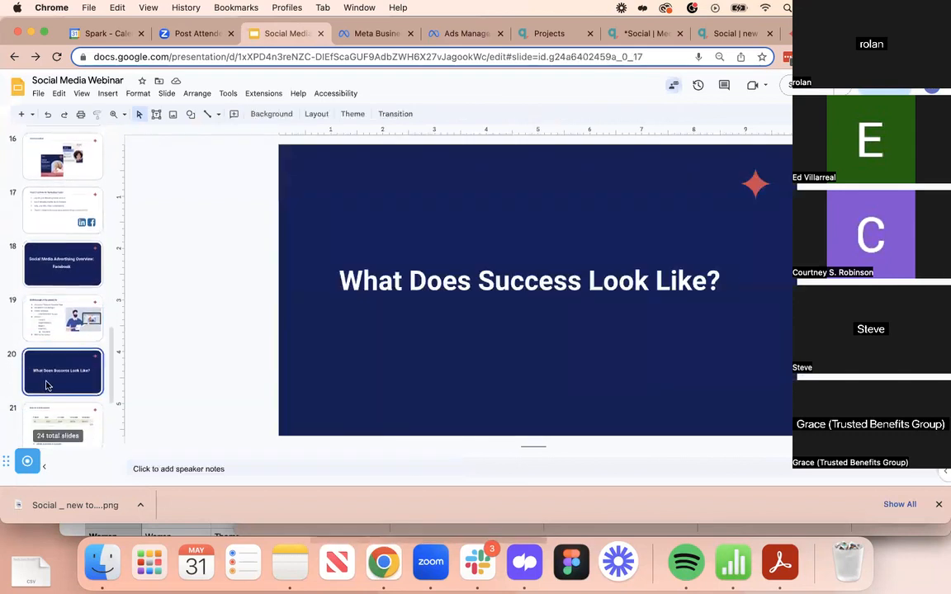
scroll(47, 385, down, 1)
click(47, 385)
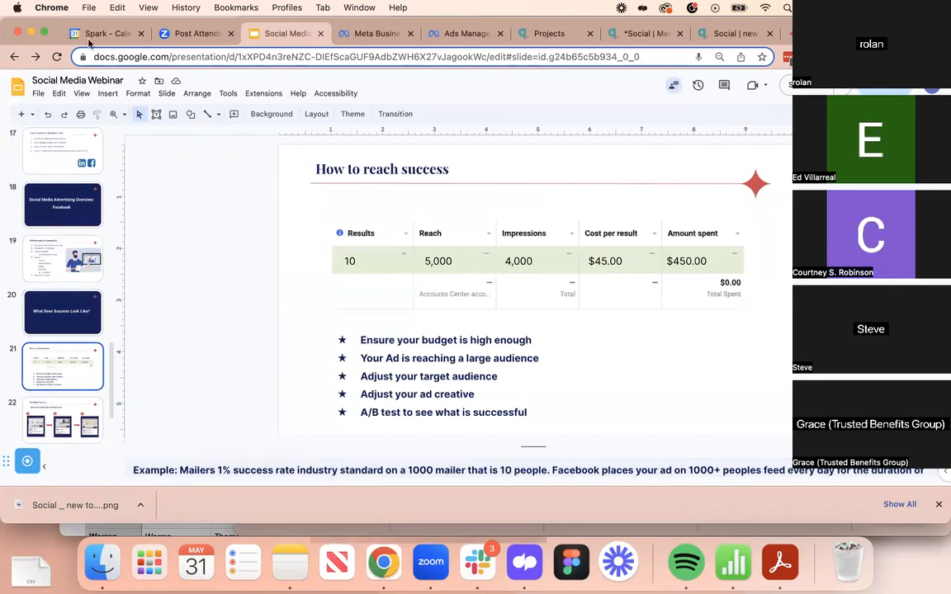
click(844, 85)
click(809, 85)
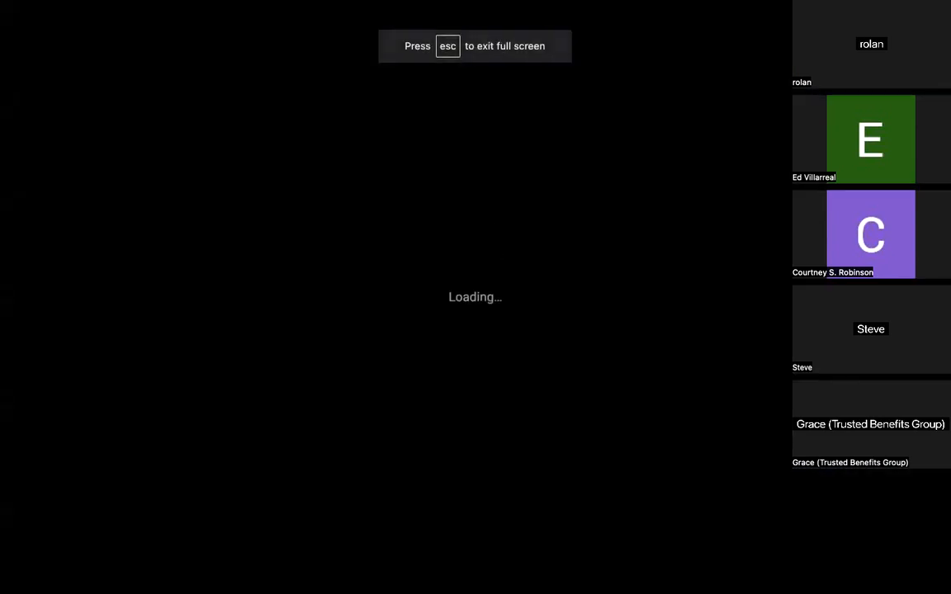